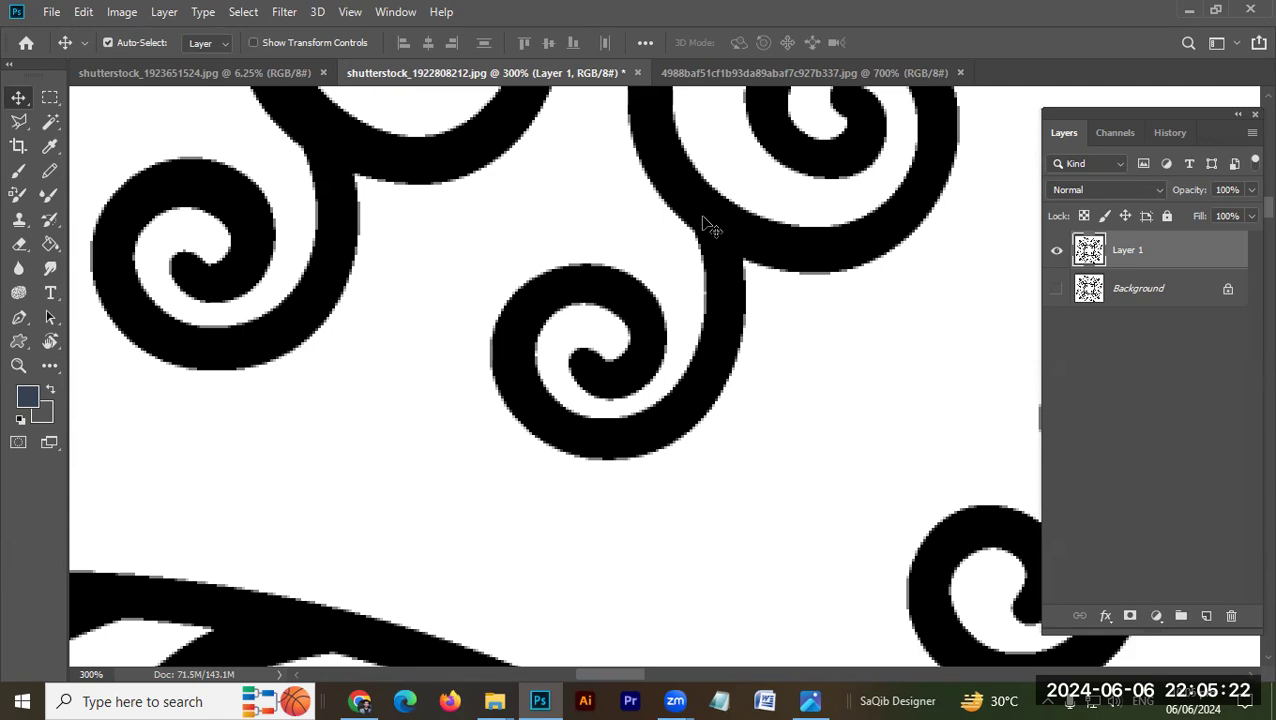
- Apply a Threshold adjustment at level 128 to Layer 1 of the black-and-white artwork
drag(601, 396, 702, 334)
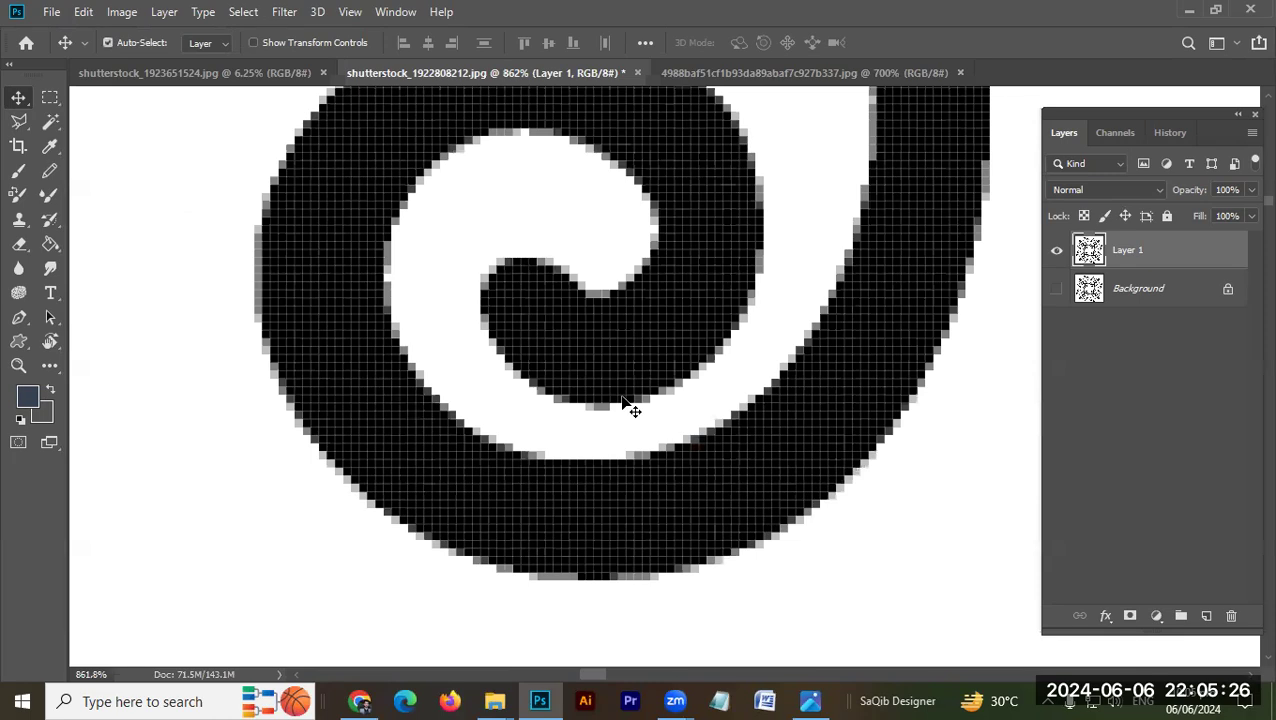
key(alt+i)
key(a)
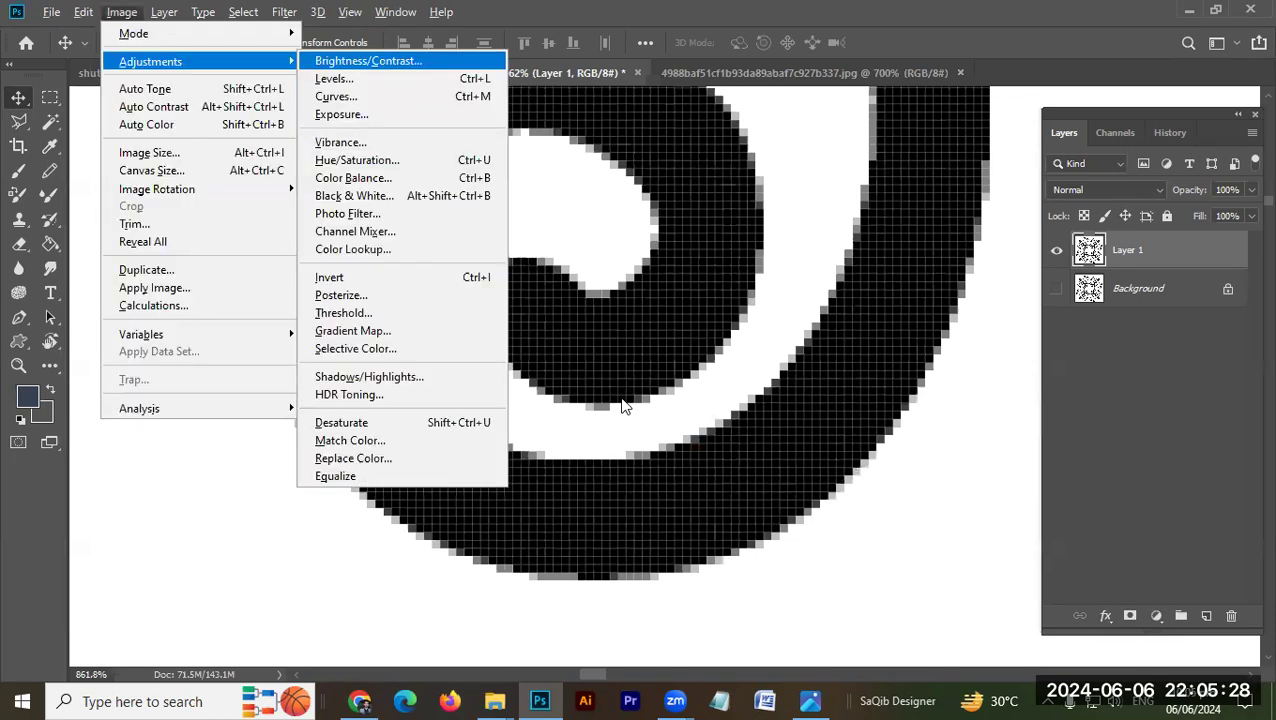
key(t)
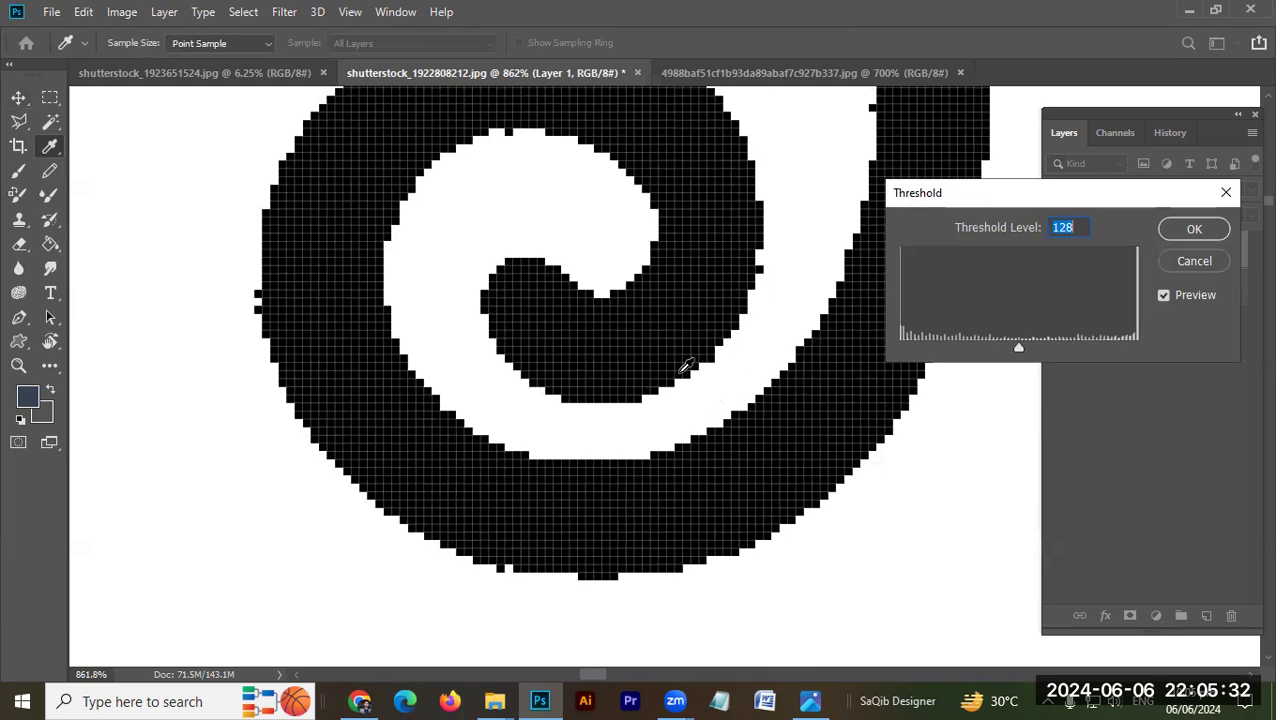
key(v)
click(1192, 229)
- Set the Pencil tool to size 5, try a dab and a short stroke in the white area between the spirals, and undo the stroke
drag(379, 328, 655, 403)
drag(417, 284, 484, 313)
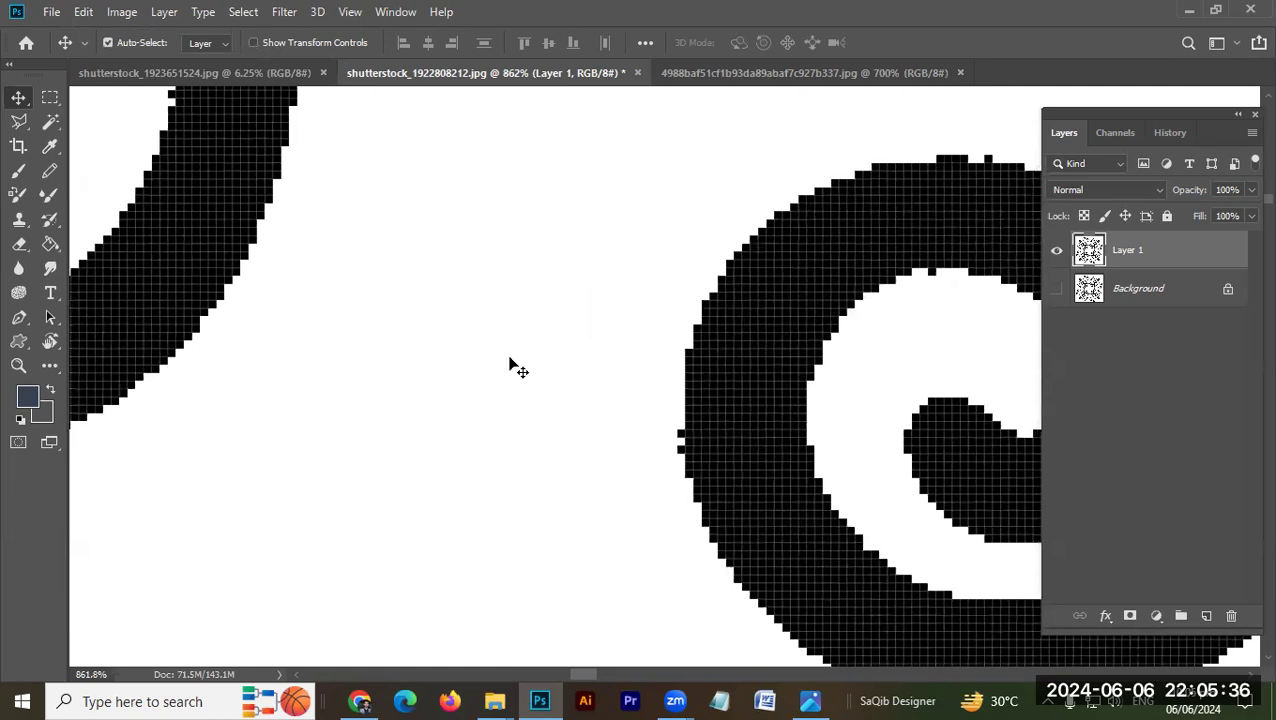
key(b)
key(bracketleft)
key(bracketleft)
key(bracketleft)
key(bracketleft)
key(bracketleft)
key(bracketleft)
key(bracketleft)
key(bracketleft)
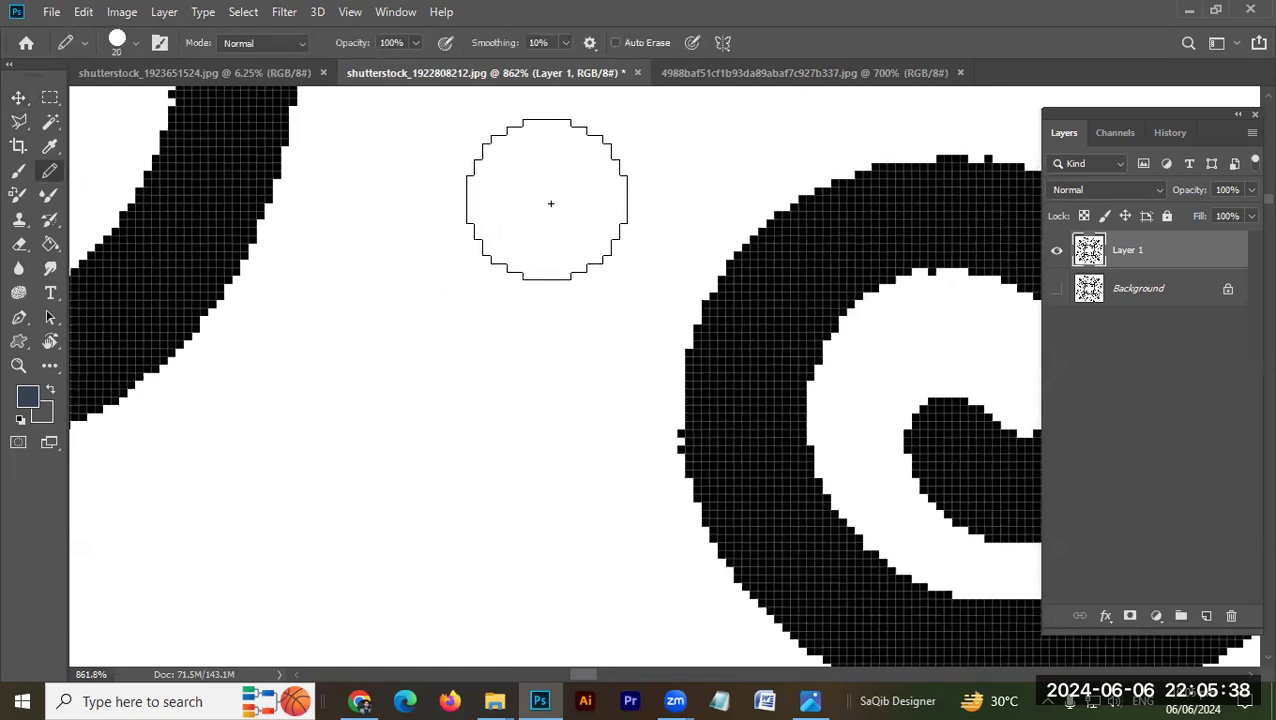
click(753, 150)
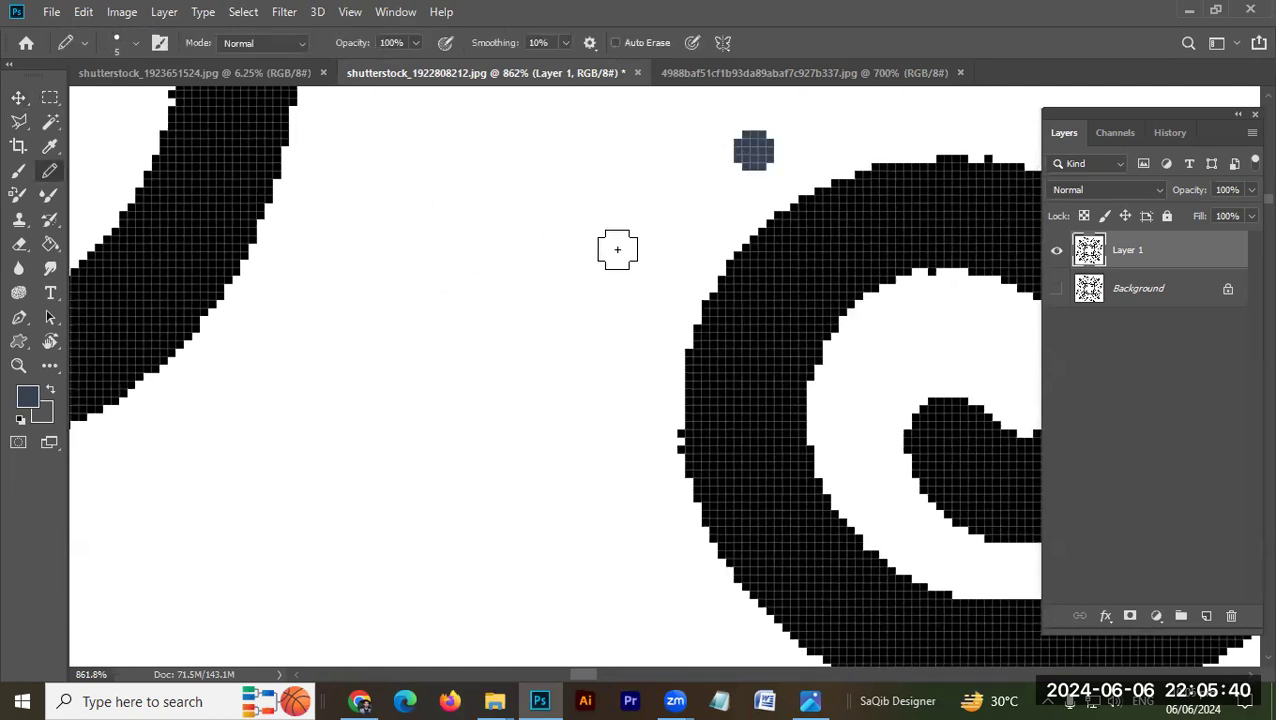
drag(548, 350, 500, 402)
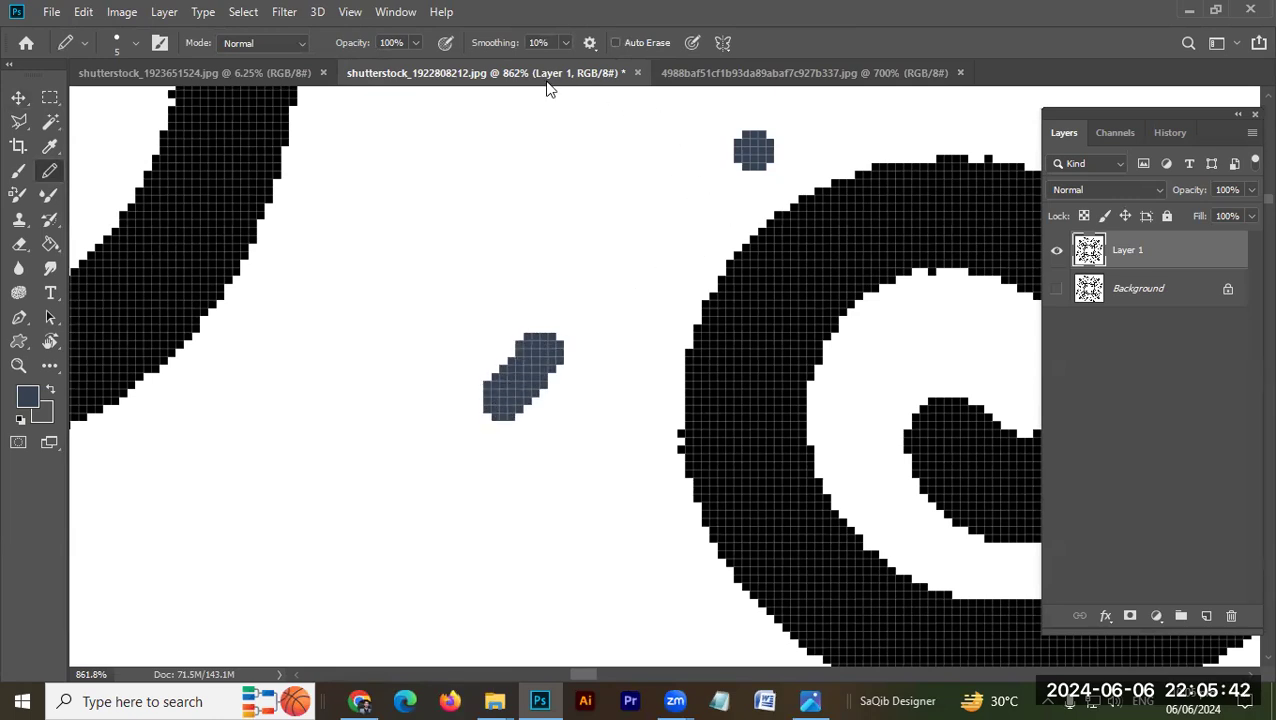
key(ctrl+z)
- Set the pencil smoothing to 39% and undo the remaining test dab
click(540, 43)
drag(488, 43, 515, 43)
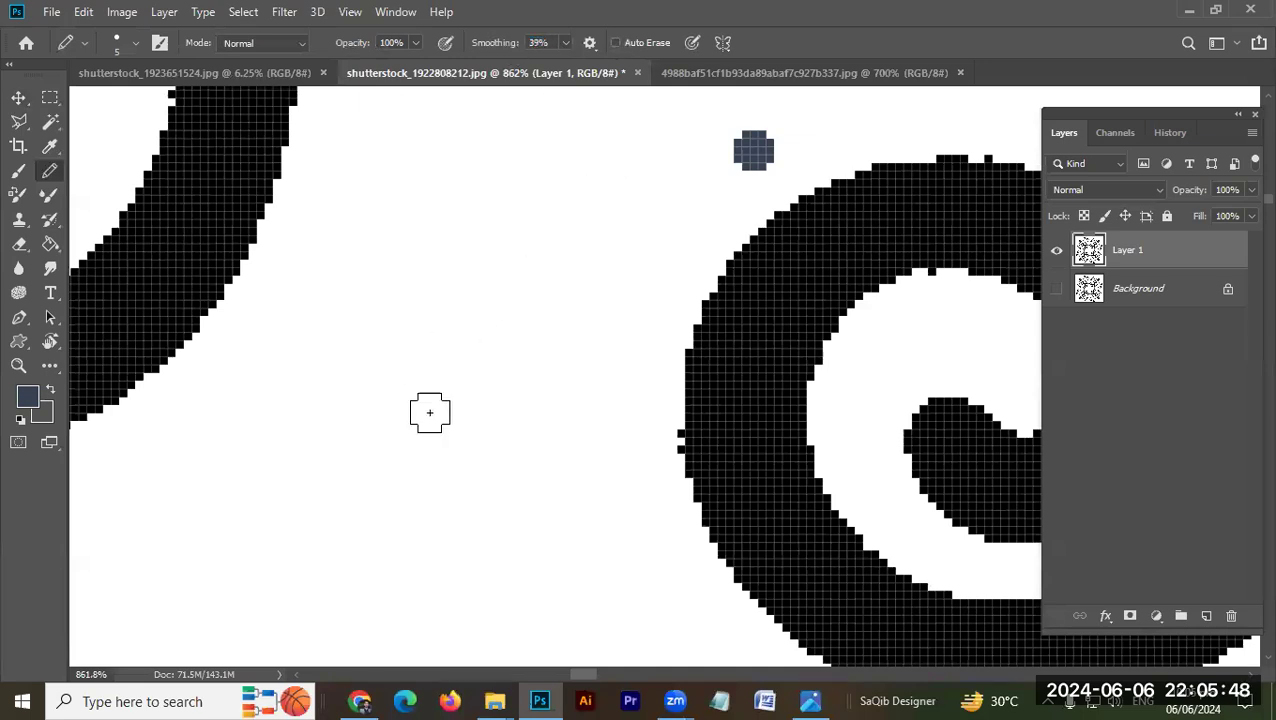
key(ctrl+z)
click(487, 45)
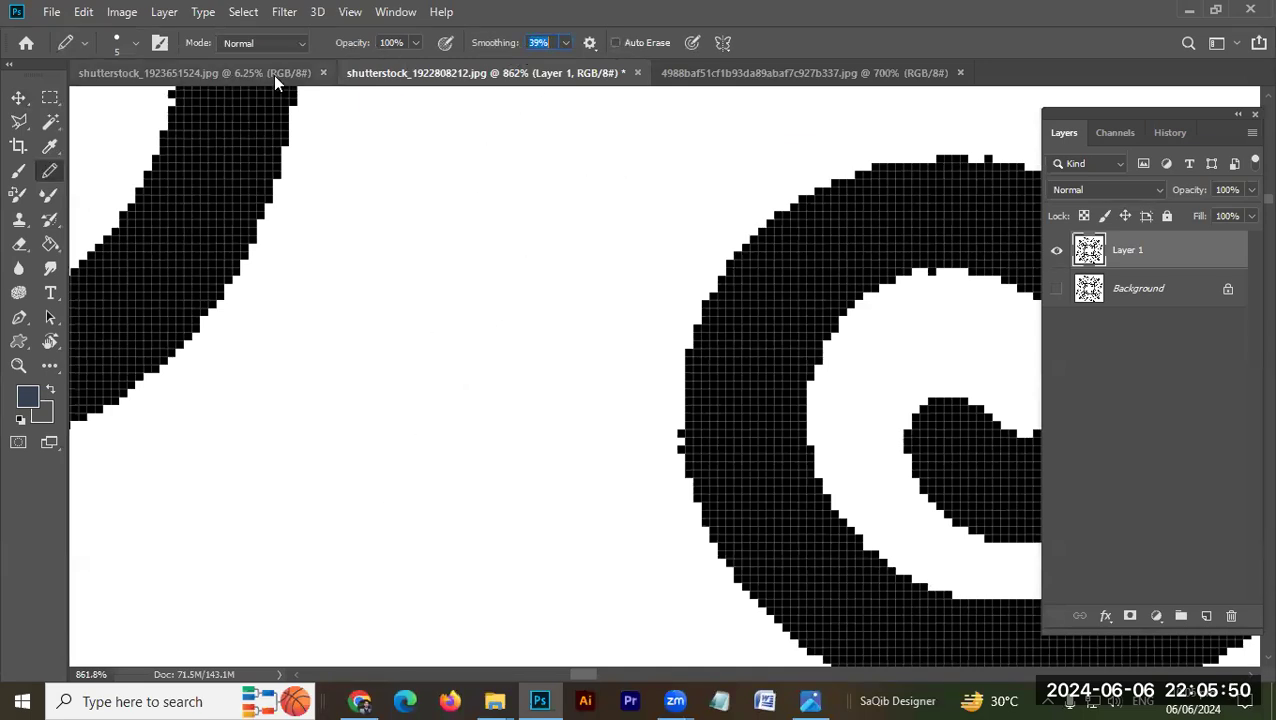
click(166, 78)
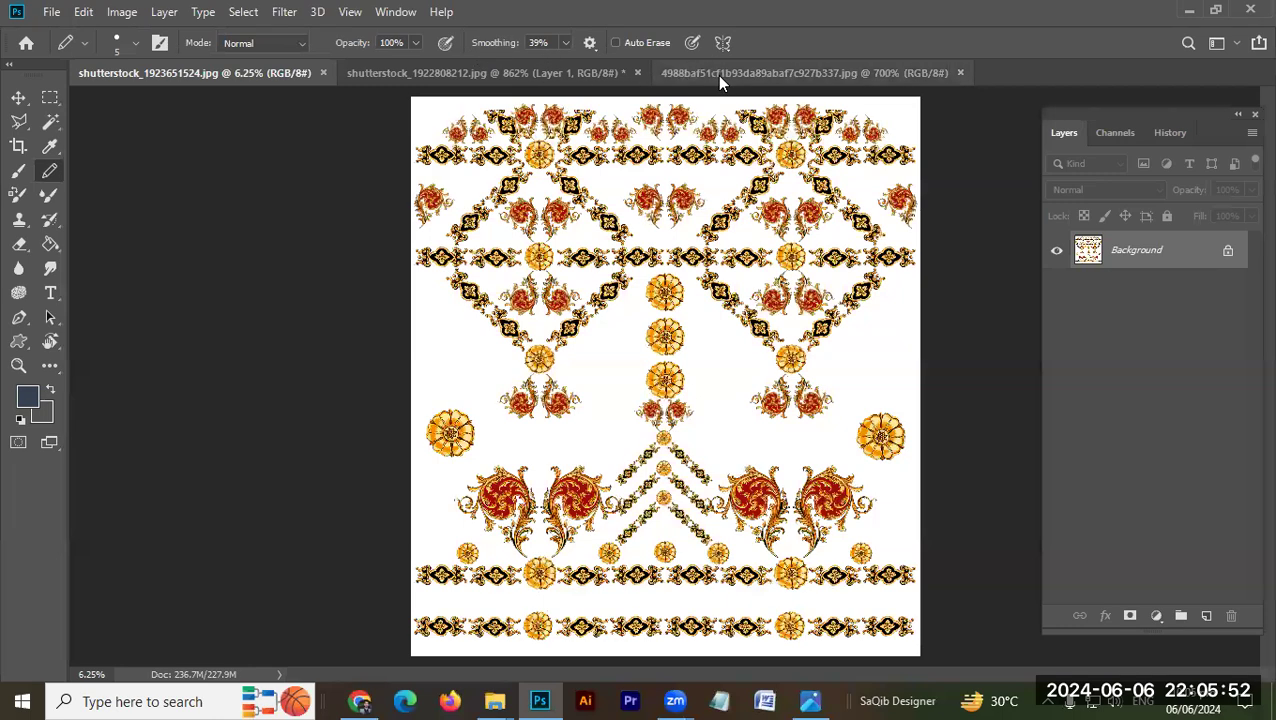
click(717, 75)
click(497, 70)
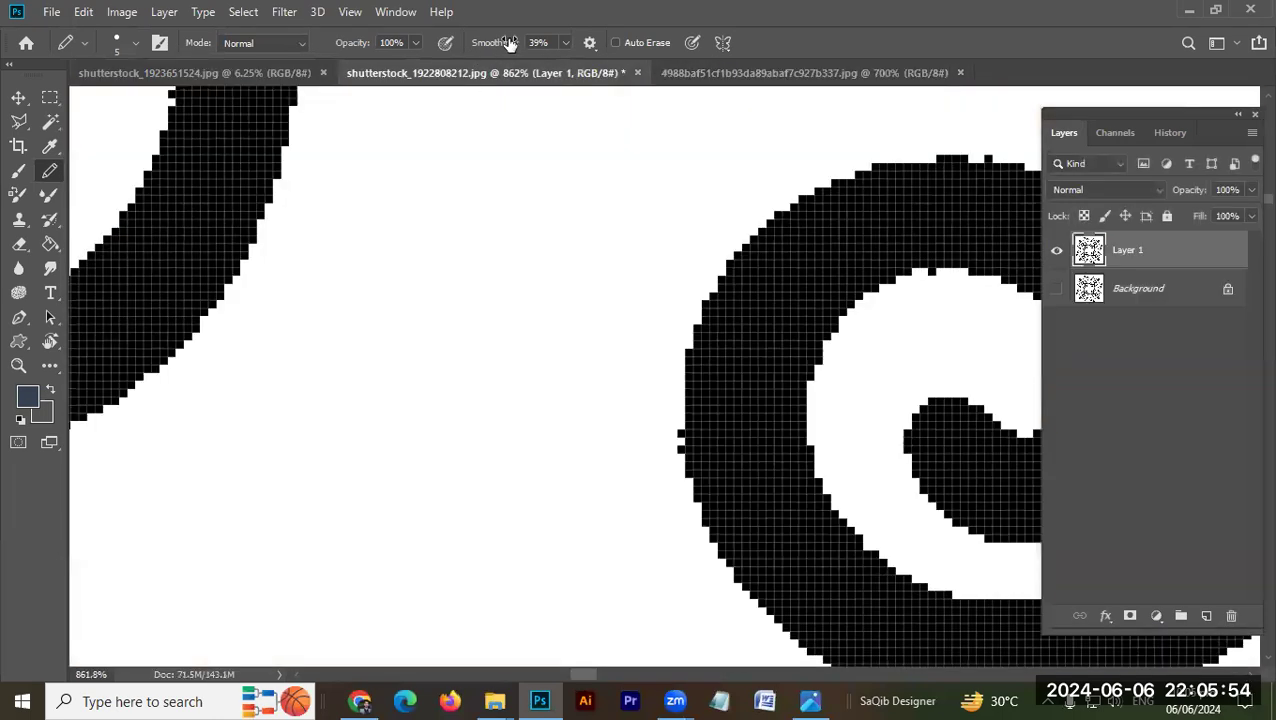
- Set the pencil smoothing to 0% and draw two test dabs and a long stroke between the spirals
click(481, 42)
text(0)
click(487, 175)
click(656, 214)
mouse_move(625, 262)
mouse_down()
mouse_move(572, 382)
mouse_move(515, 612)
mouse_up()
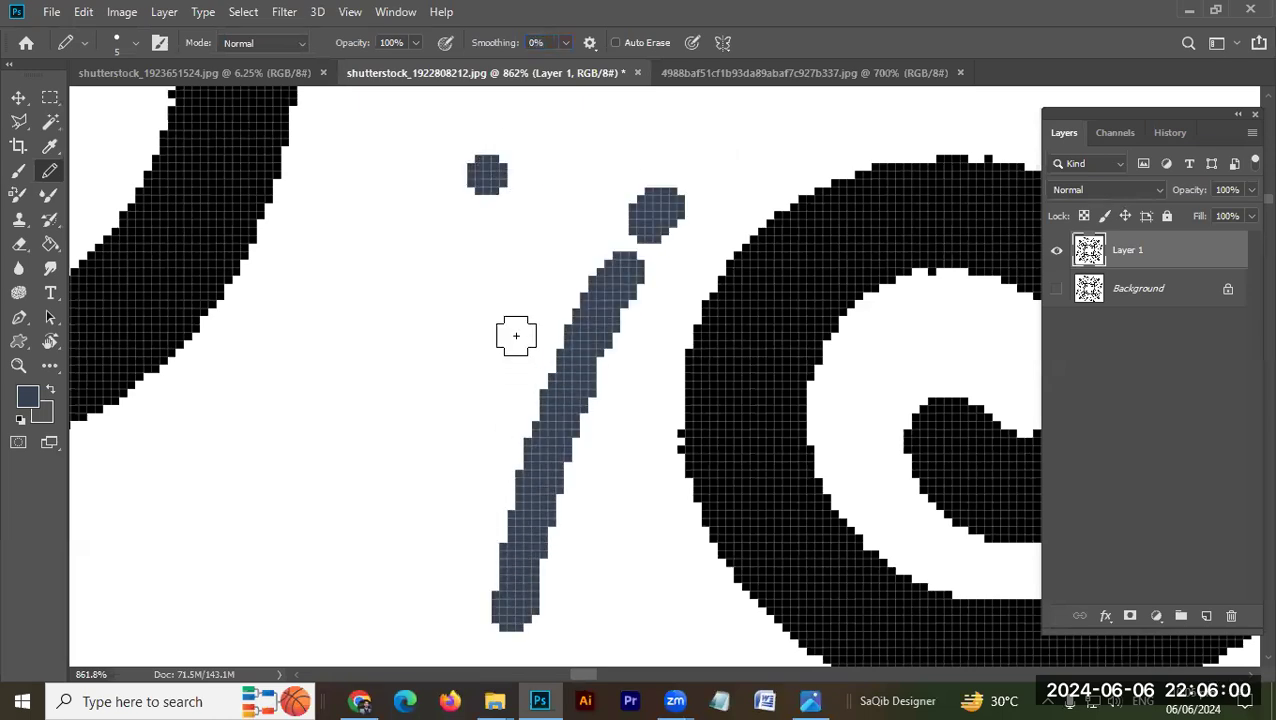
- Set the foreground color to black (000000)
click(27, 398)
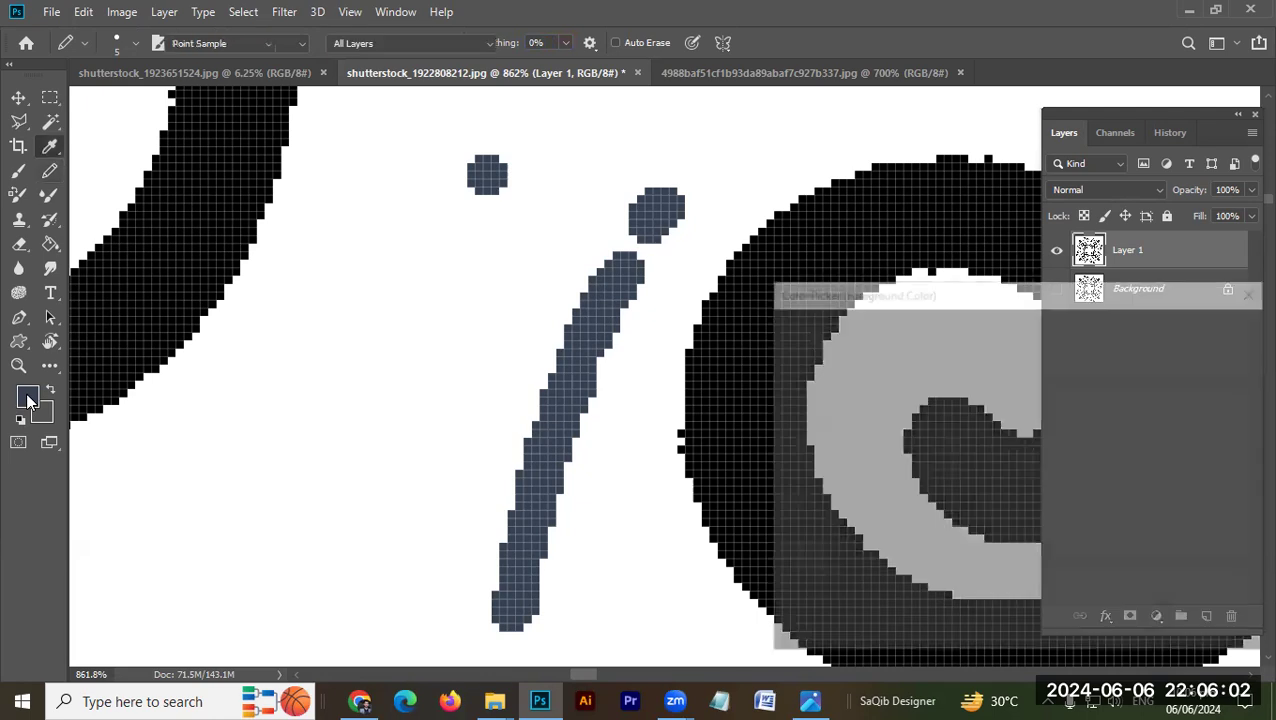
text(000000)
click(1204, 328)
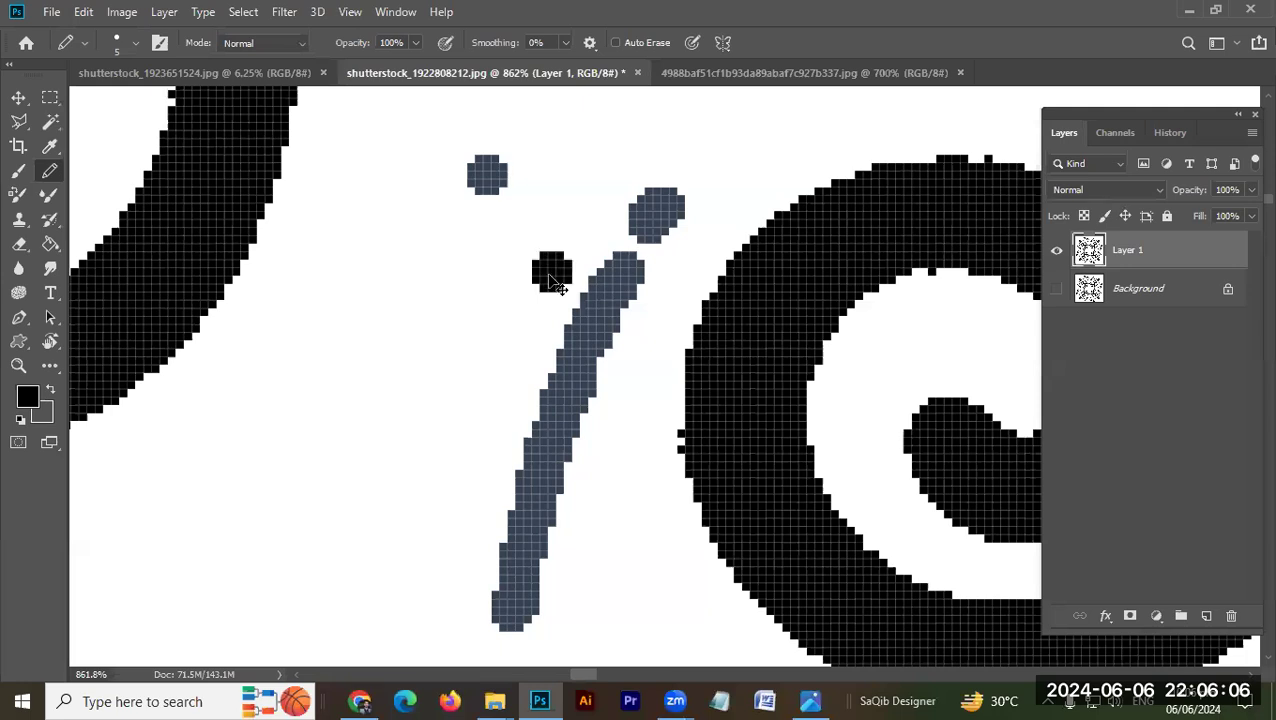
- Undo the latest test marks and draw a straight diagonal black pencil stroke beside the spiral
key(ctrl+z)
key(ctrl+z)
key(ctrl+z)
key(ctrl+z)
drag(782, 132, 518, 545)
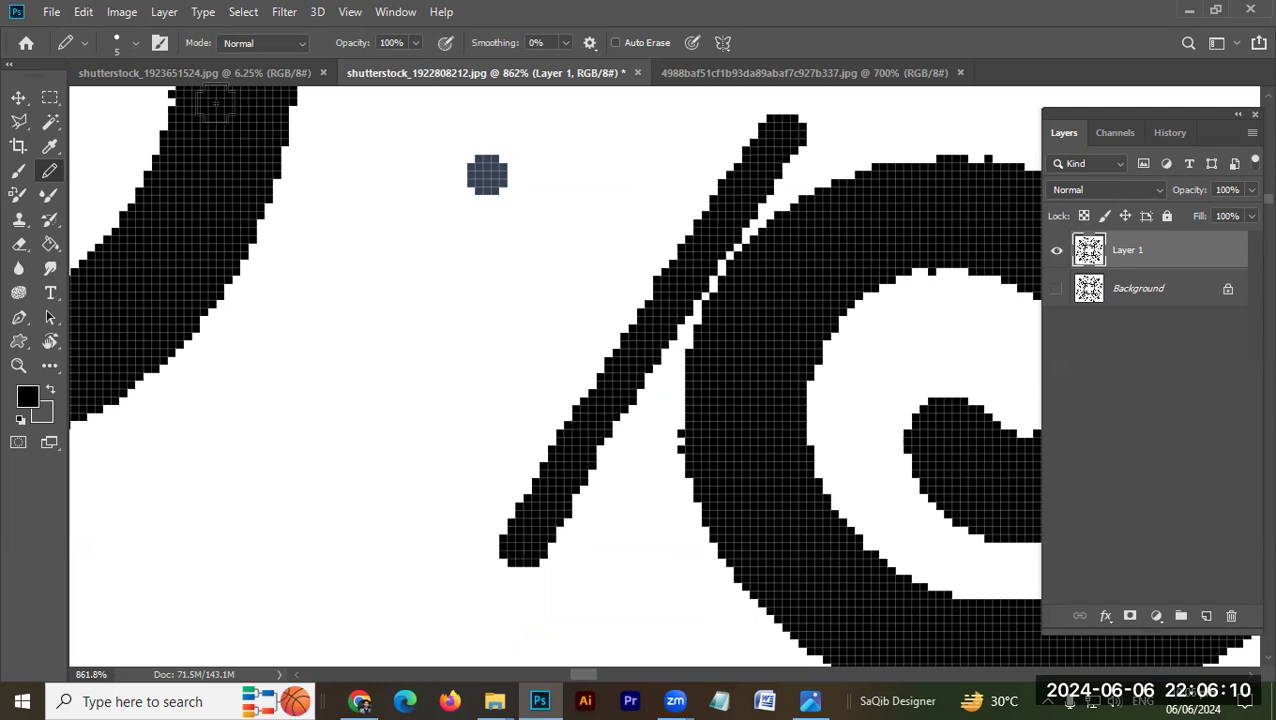
- Reduce the Brush tool to size 4 and paint a soft diagonal black stroke parallel to the pencil stroke
click(16, 173)
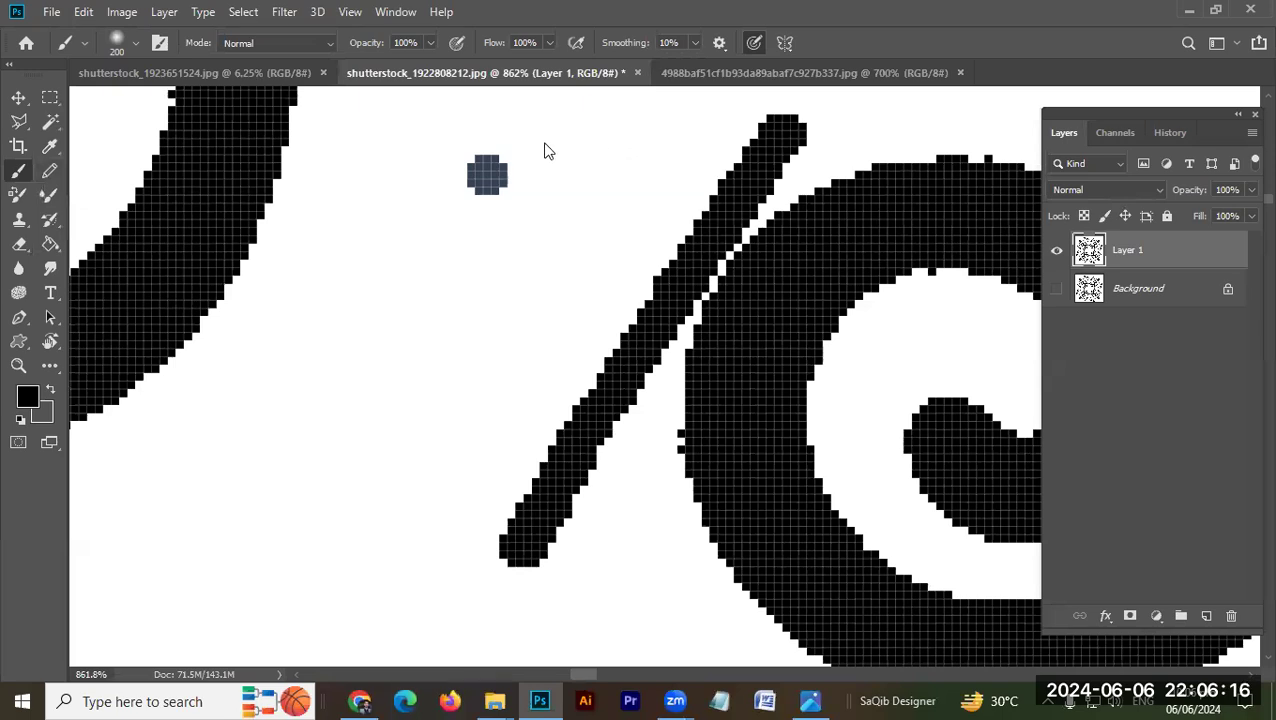
key(bracketleft)
key(bracketleft)
key(bracketleft)
key(bracketleft)
key(bracketleft)
key(bracketleft)
key(bracketleft)
key(bracketleft)
key(bracketleft)
key(bracketleft)
key(bracketleft)
key(bracketleft)
key(bracketleft)
key(bracketleft)
key(bracketleft)
key(bracketright)
key(bracketright)
drag(678, 101, 289, 598)
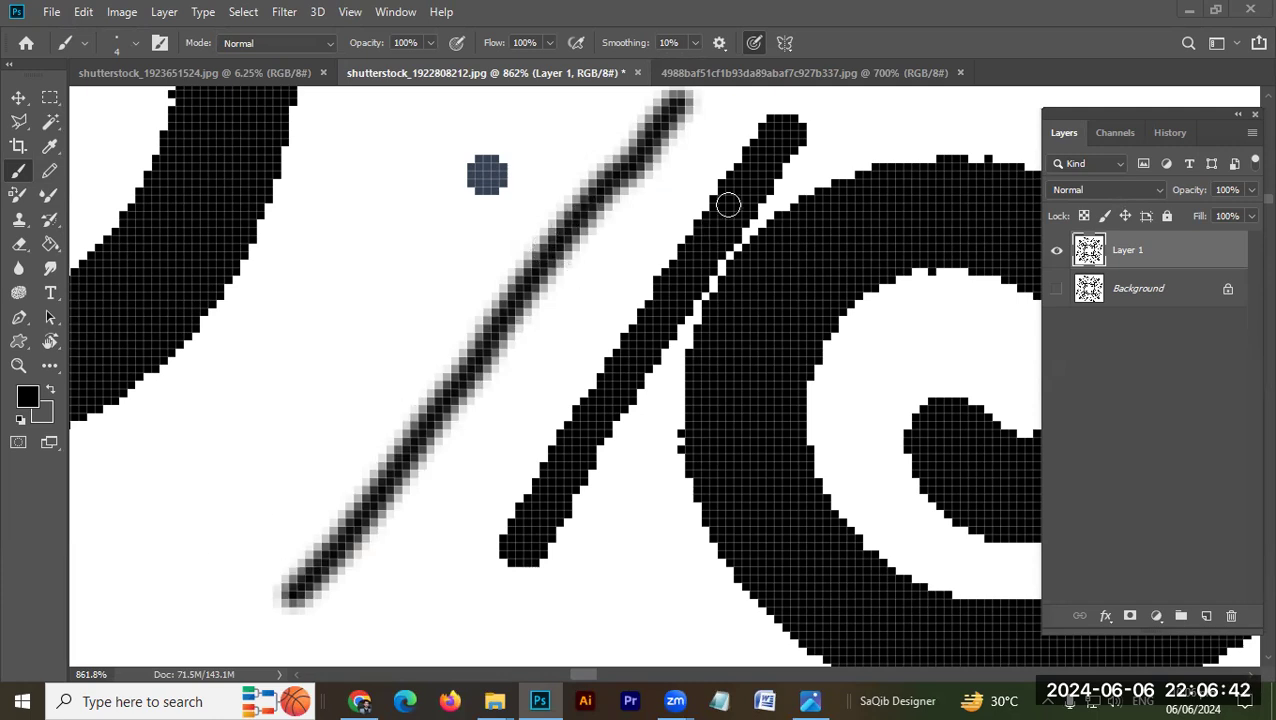
- Hide the pixel grid and compare the edge pixels of the soft brush stroke and the hard pencil stroke up close
ctrl+click(698, 375)
drag(584, 362, 581, 325)
key(ctrl+h)
ctrl+click(627, 305)
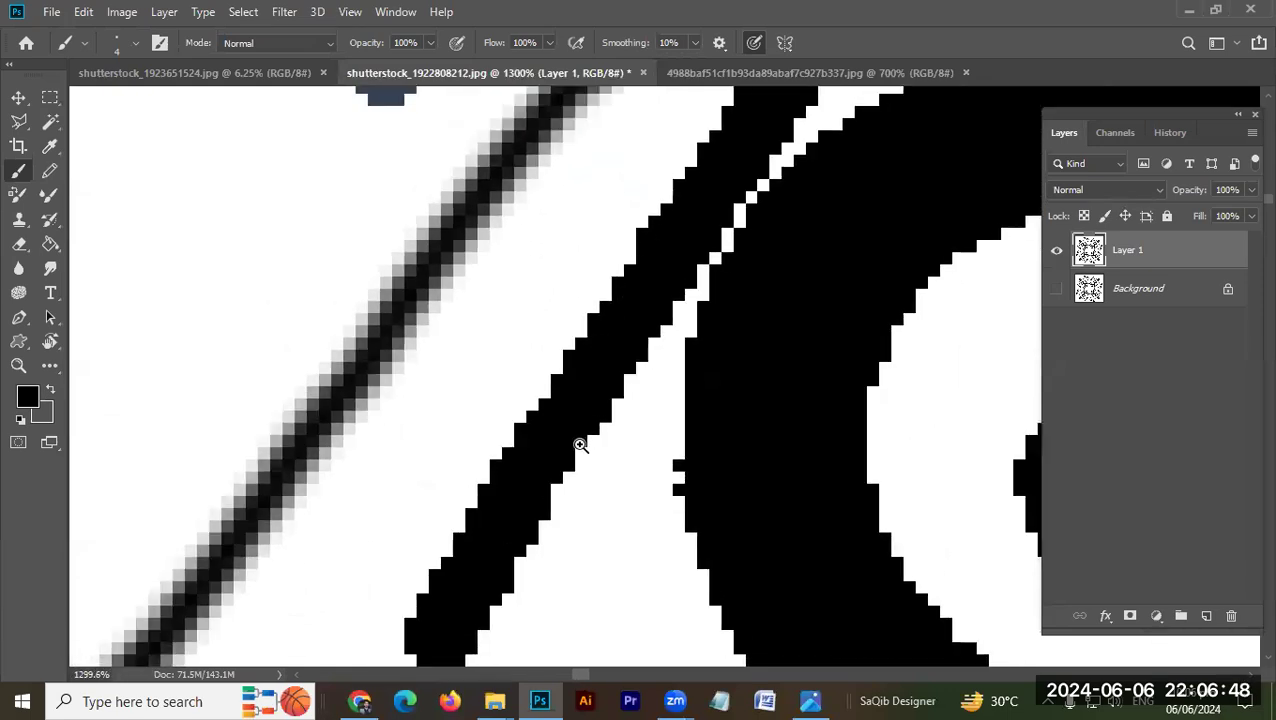
drag(668, 302, 584, 347)
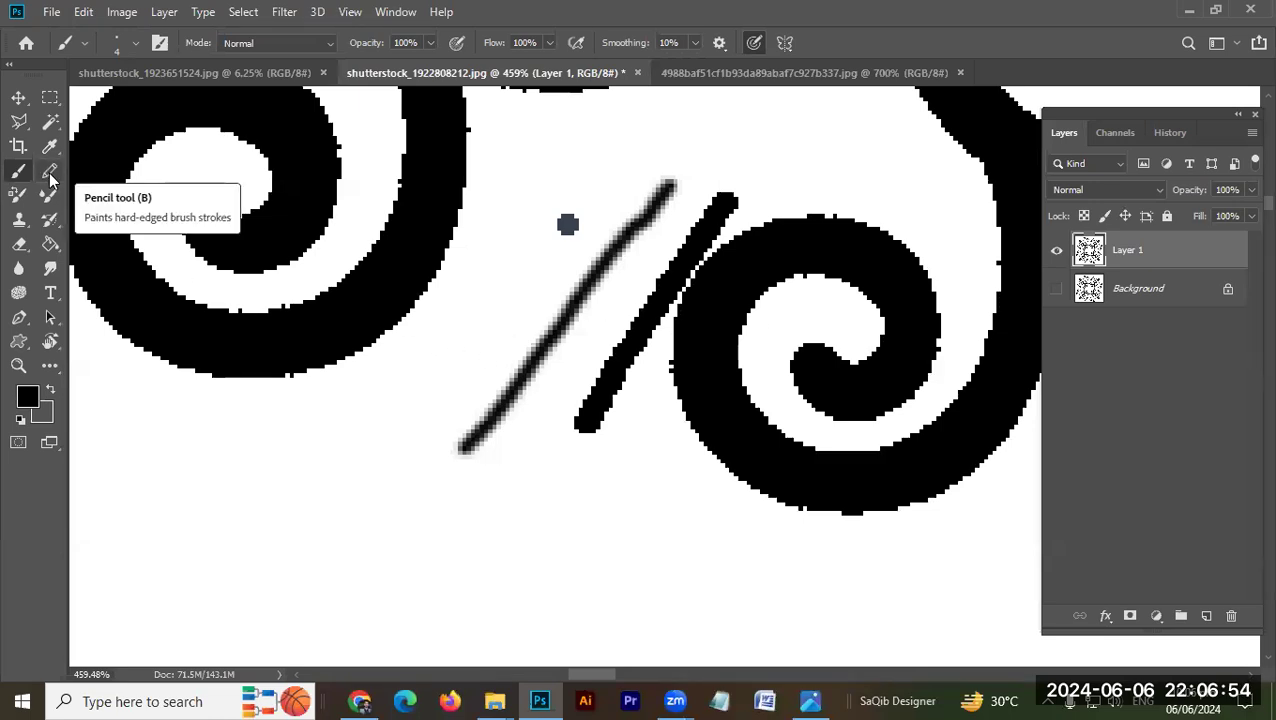
drag(577, 279, 681, 279)
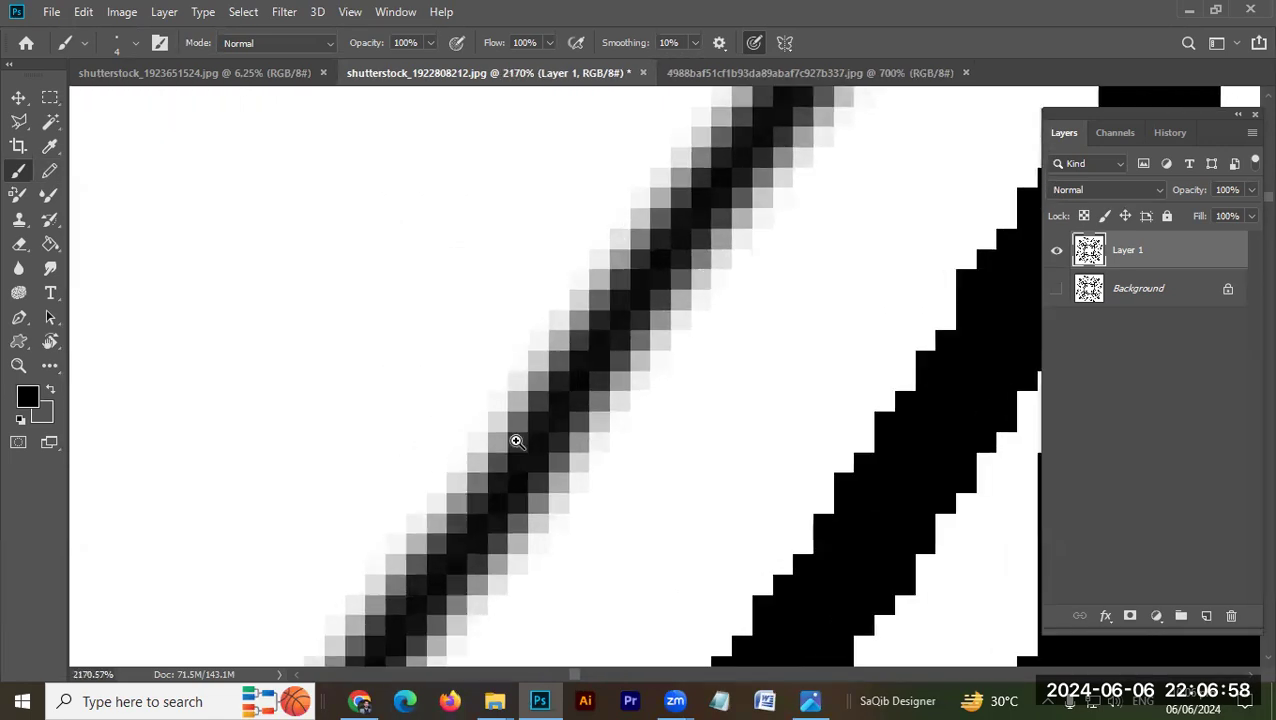
mouse_move(646, 332)
mouse_down()
mouse_move(624, 319)
mouse_move(592, 336)
mouse_up()
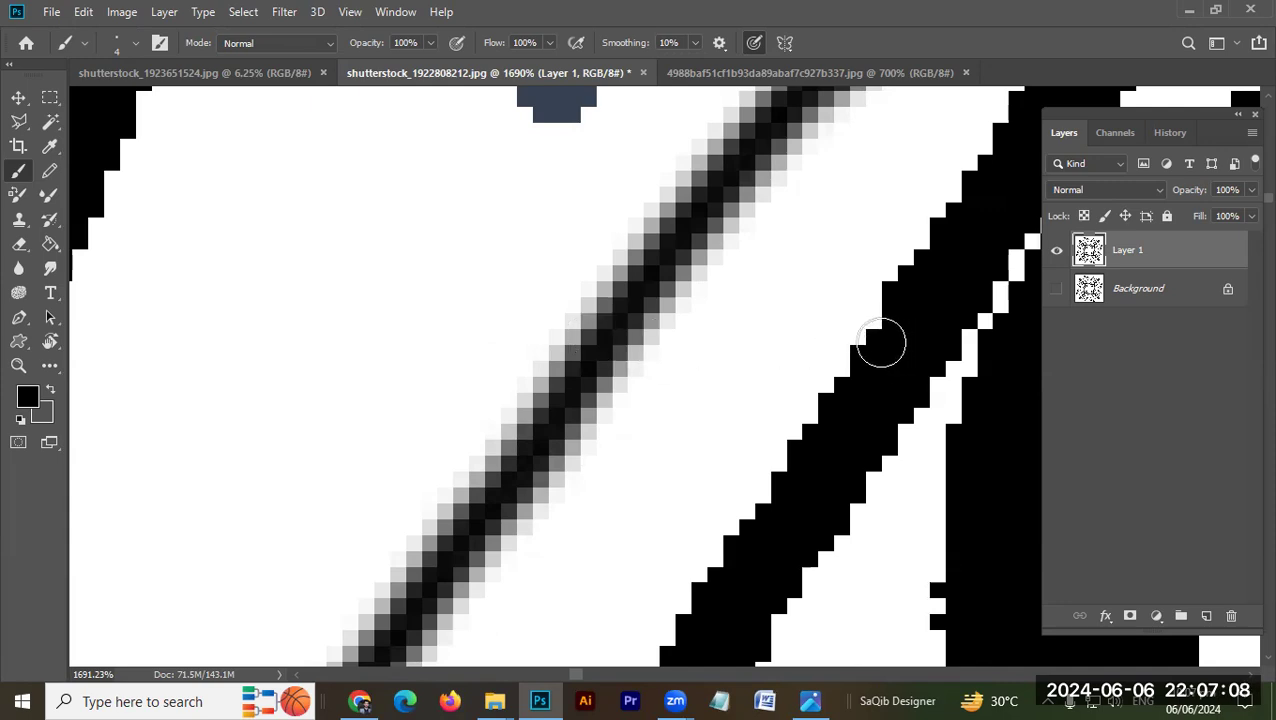
- Select the black pencil stroke with the Magic Wand at tolerance 22
key(v)
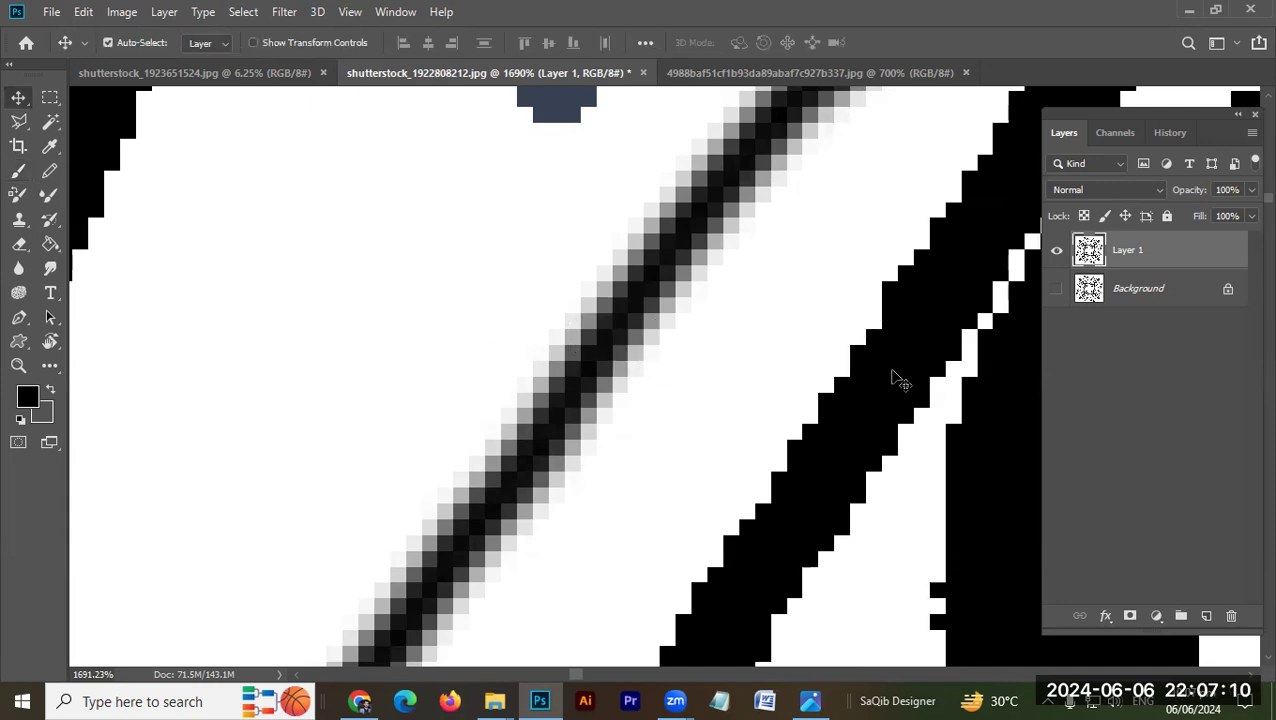
key(w)
click(894, 362)
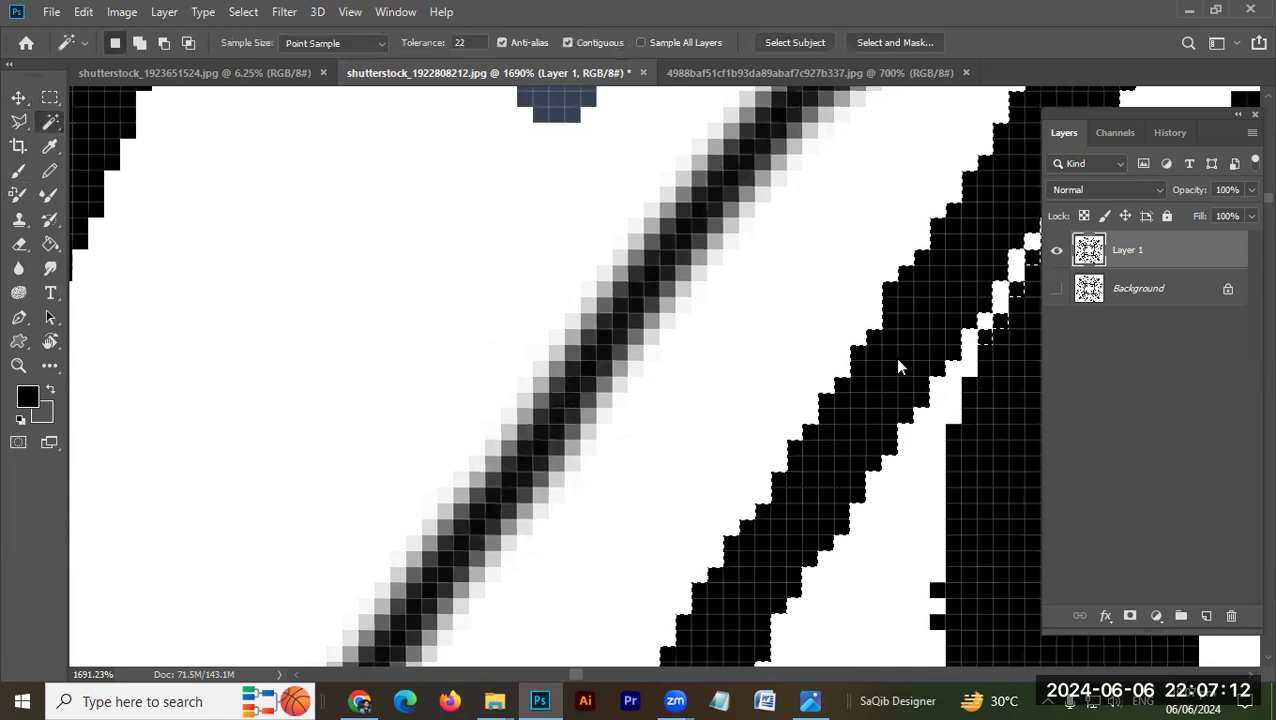
scroll(728, 327, down, 4)
scroll(728, 327, down, 10)
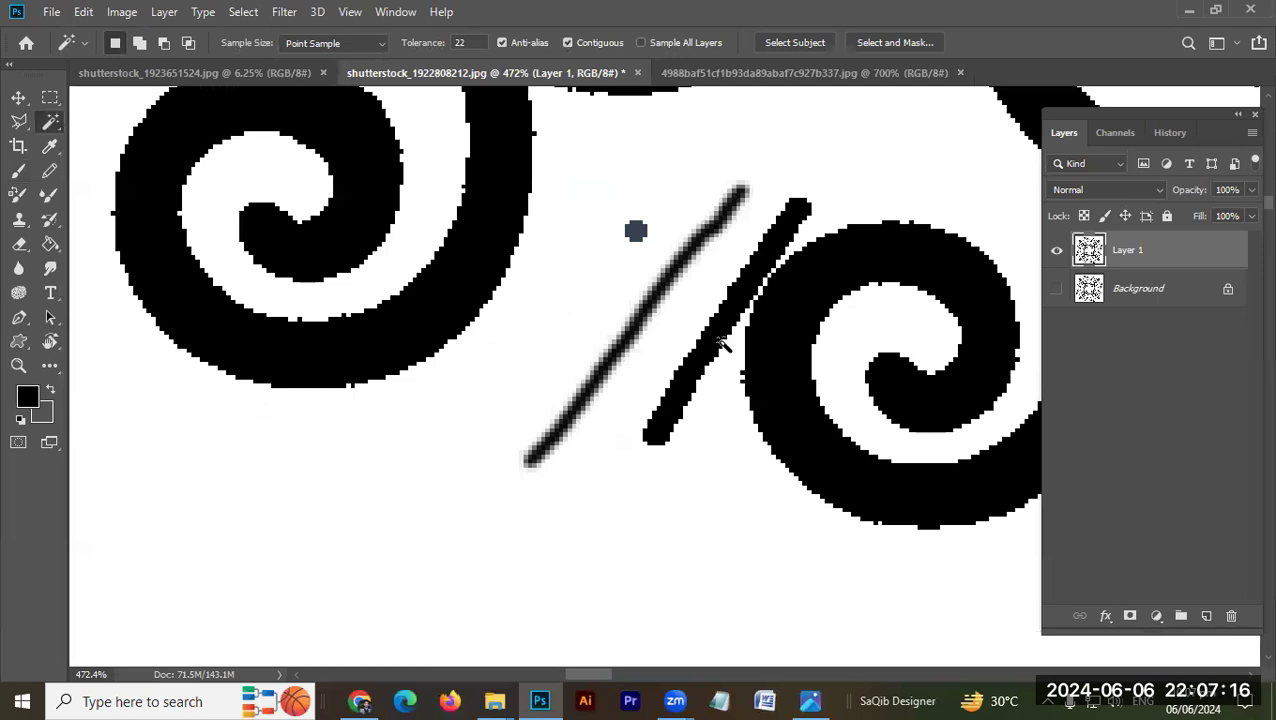
- Select the black spiral scrollwork on Layer 1 with the Magic Wand
click(1051, 254)
drag(721, 330, 938, 336)
drag(723, 325, 222, 427)
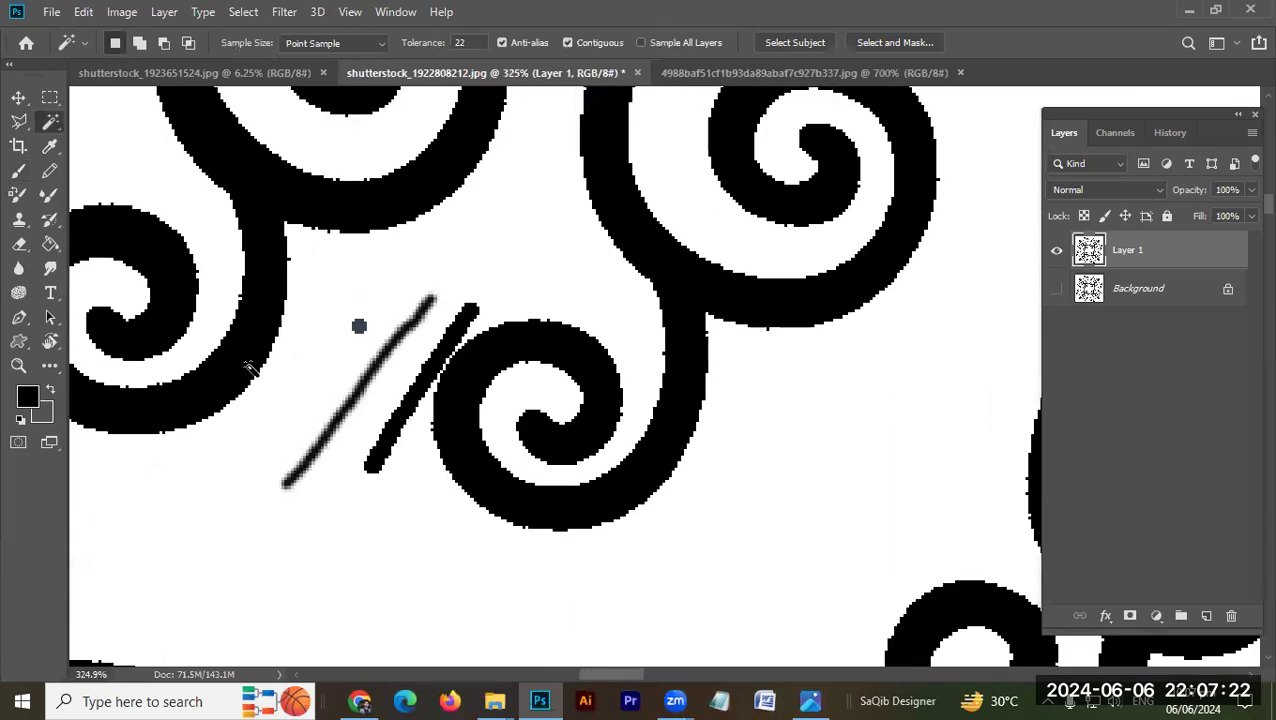
drag(319, 299, 532, 305)
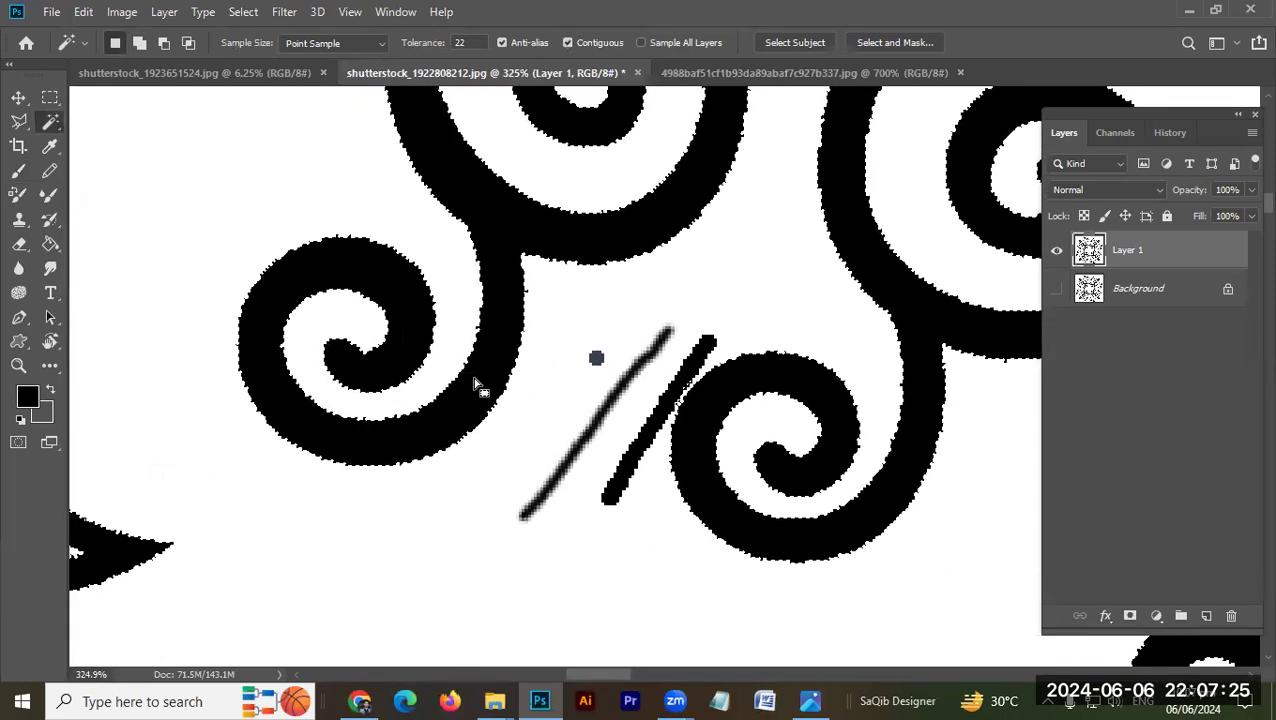
- Set the foreground color to bright blue (076eed)
click(27, 398)
drag(980, 388, 1011, 353)
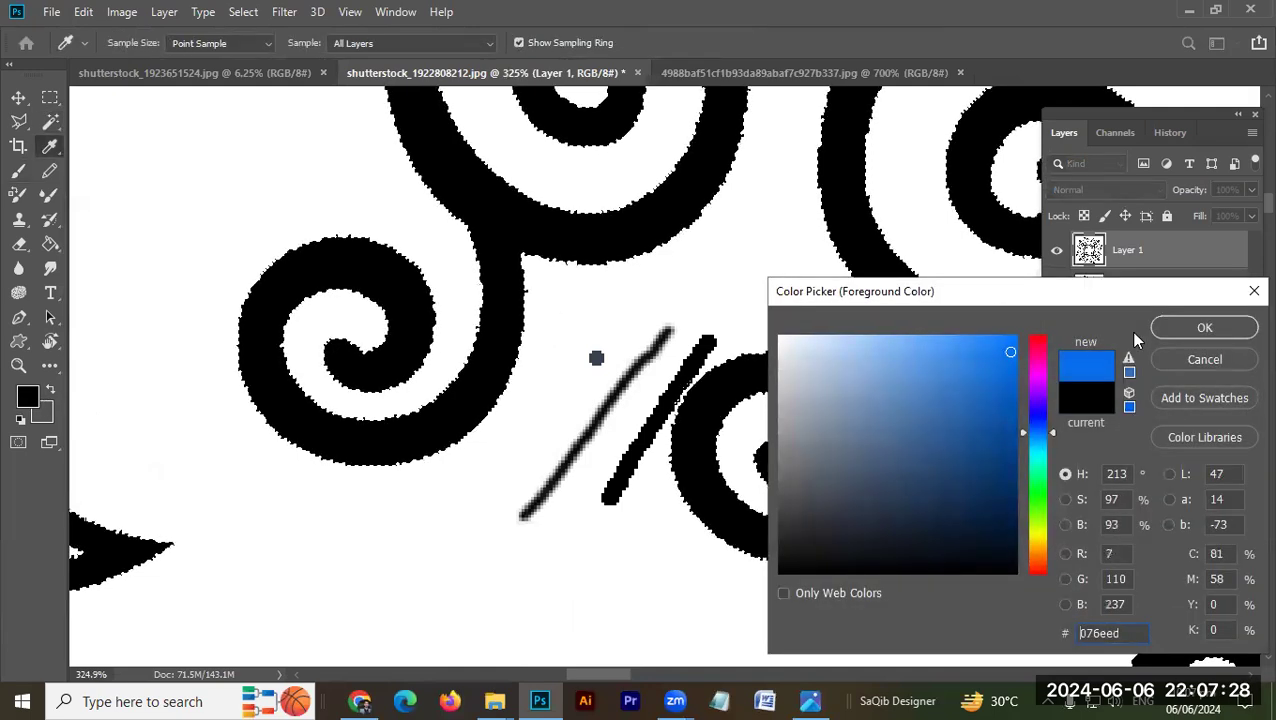
click(1188, 331)
- With the Brush at size 35, shade the selected spiral's outer edge, its stem and the adjoining curl in soft blue
click(18, 170)
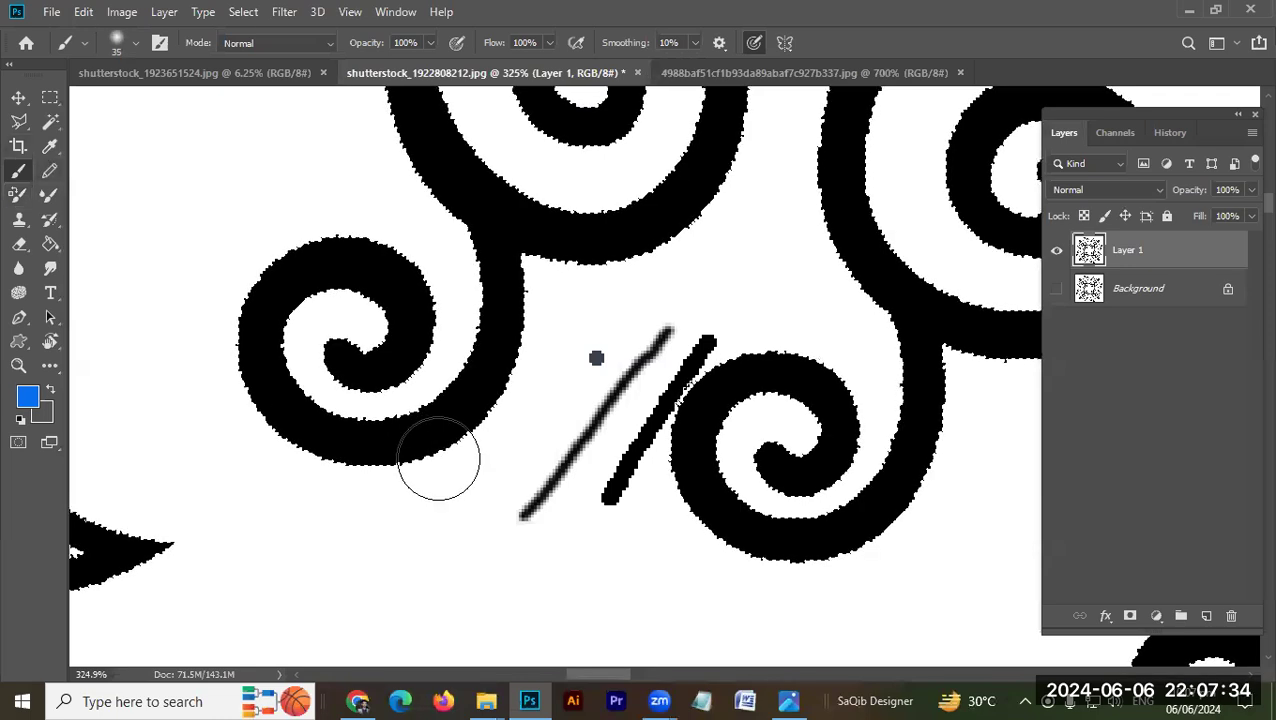
mouse_move(502, 410)
mouse_down()
mouse_move(440, 472)
mouse_move(331, 485)
mouse_move(277, 465)
mouse_up()
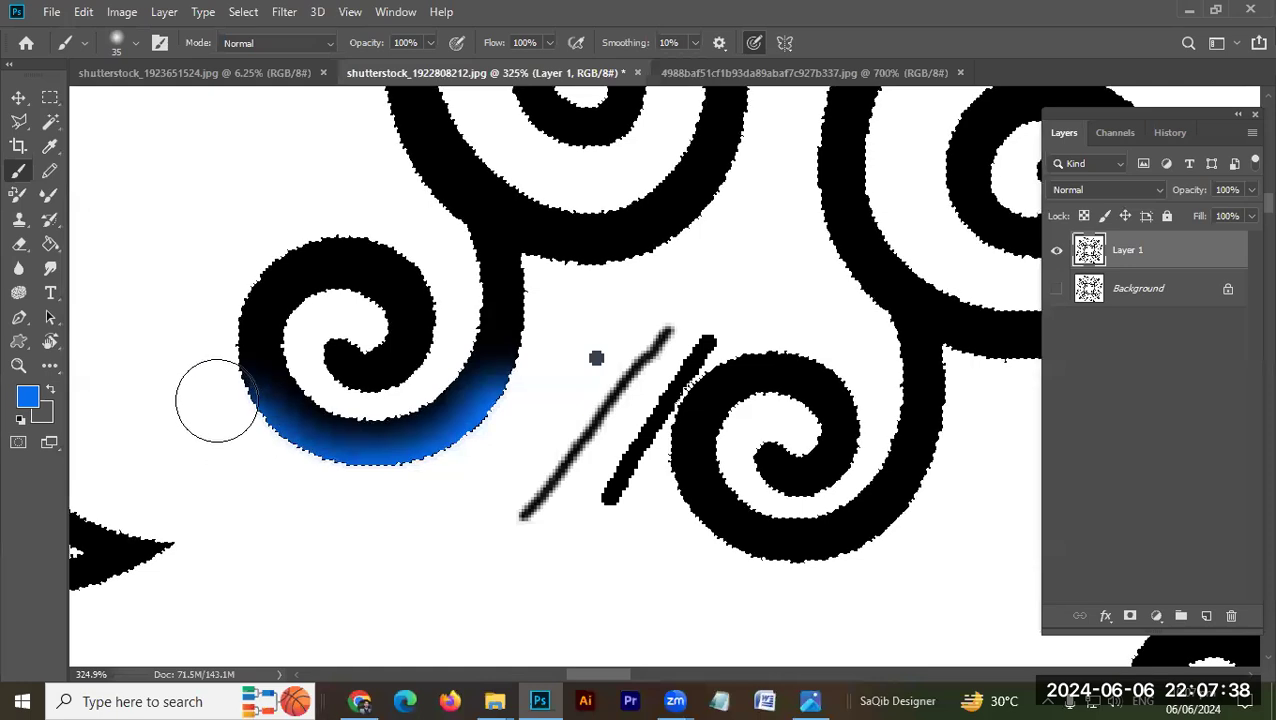
drag(216, 400, 205, 302)
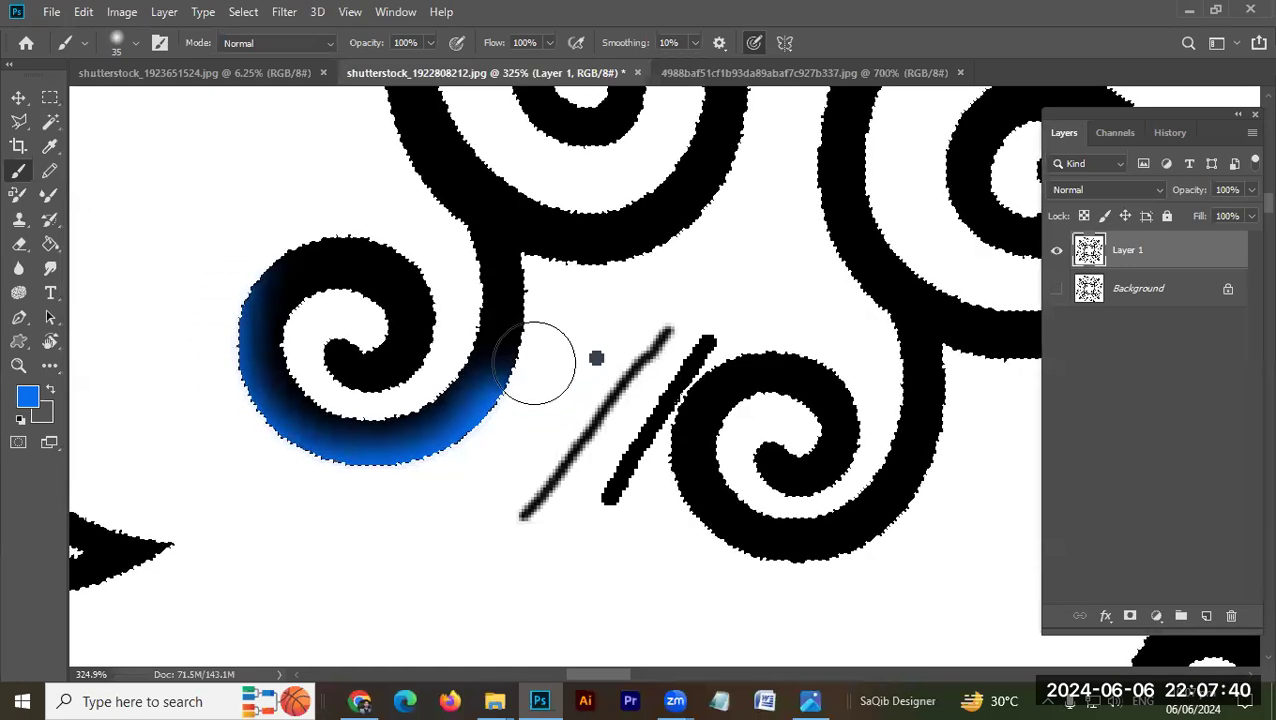
drag(545, 243, 575, 243)
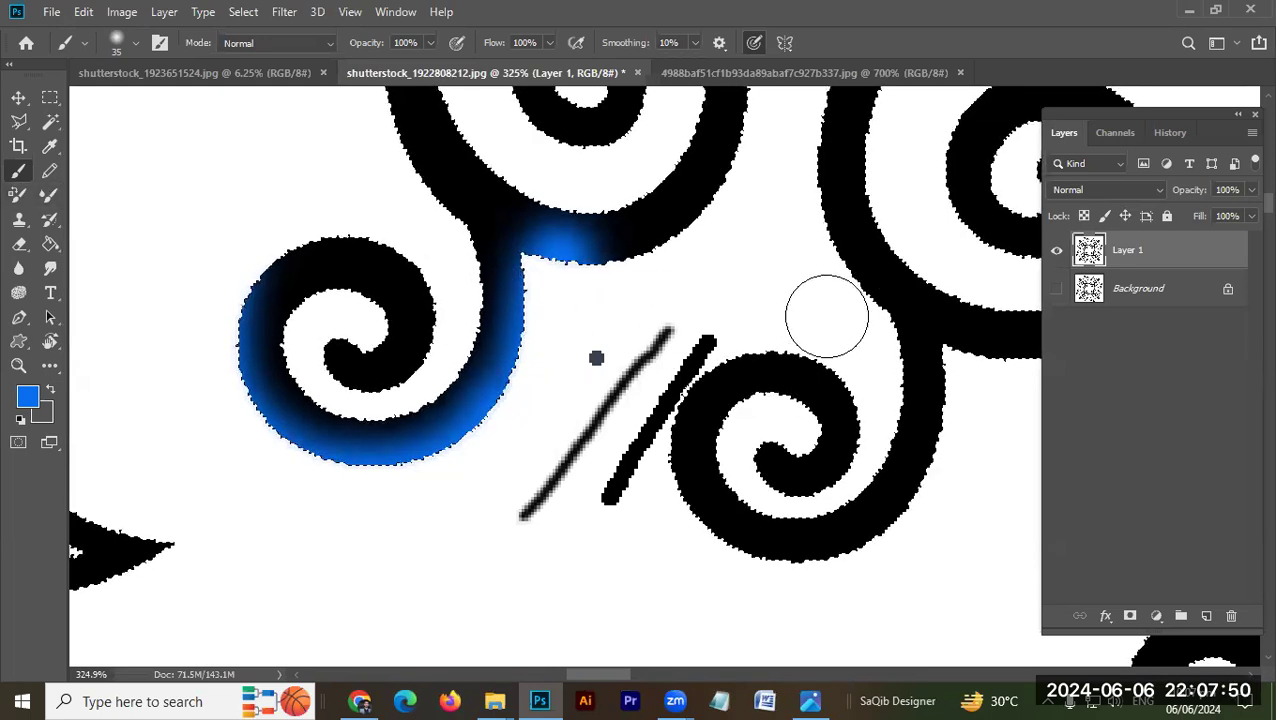
- Switch to the Pencil tool and examine the test strokes and the blue-shaded spiral, both up close and within the whole pattern
click(51, 171)
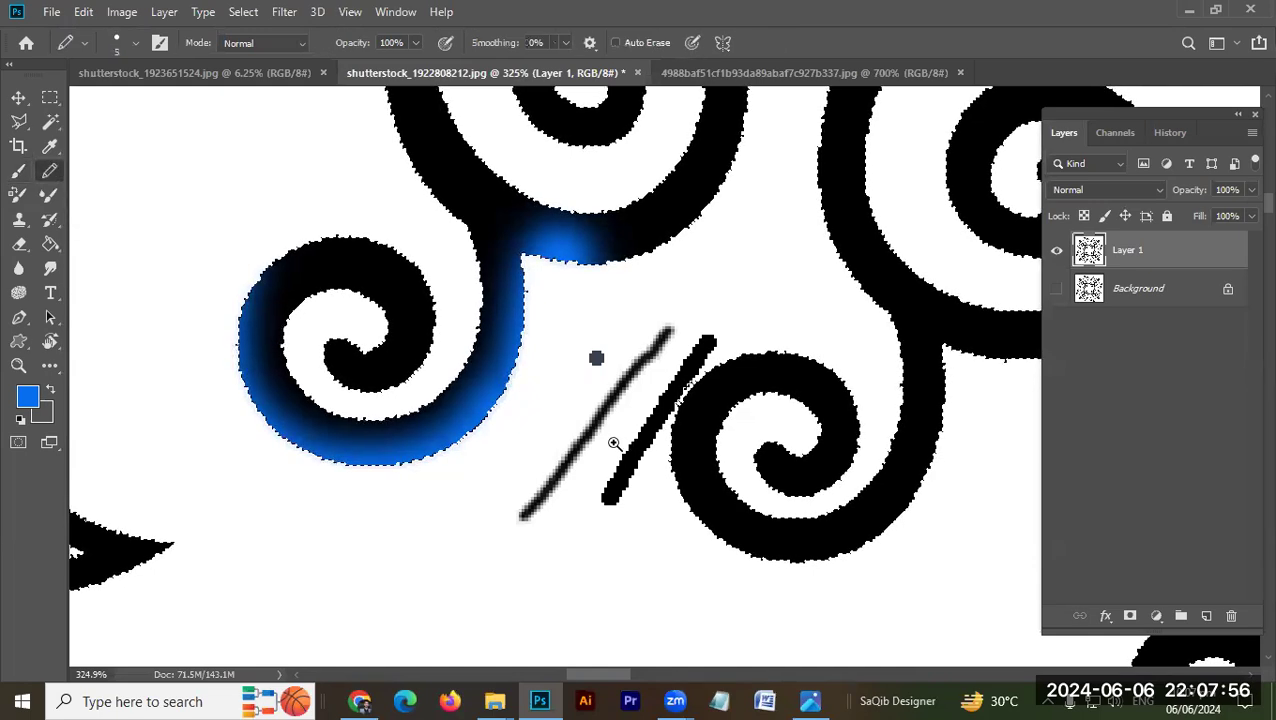
scroll(605, 441, up, 5)
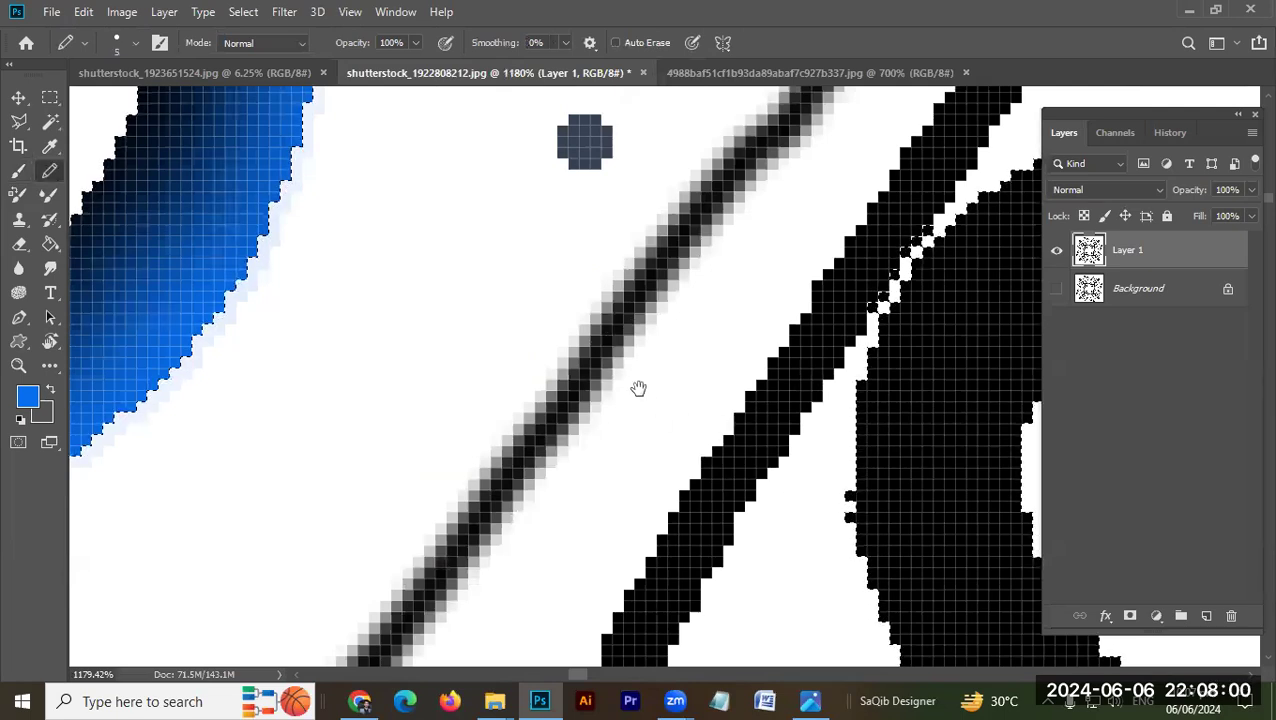
scroll(740, 379, down, 8)
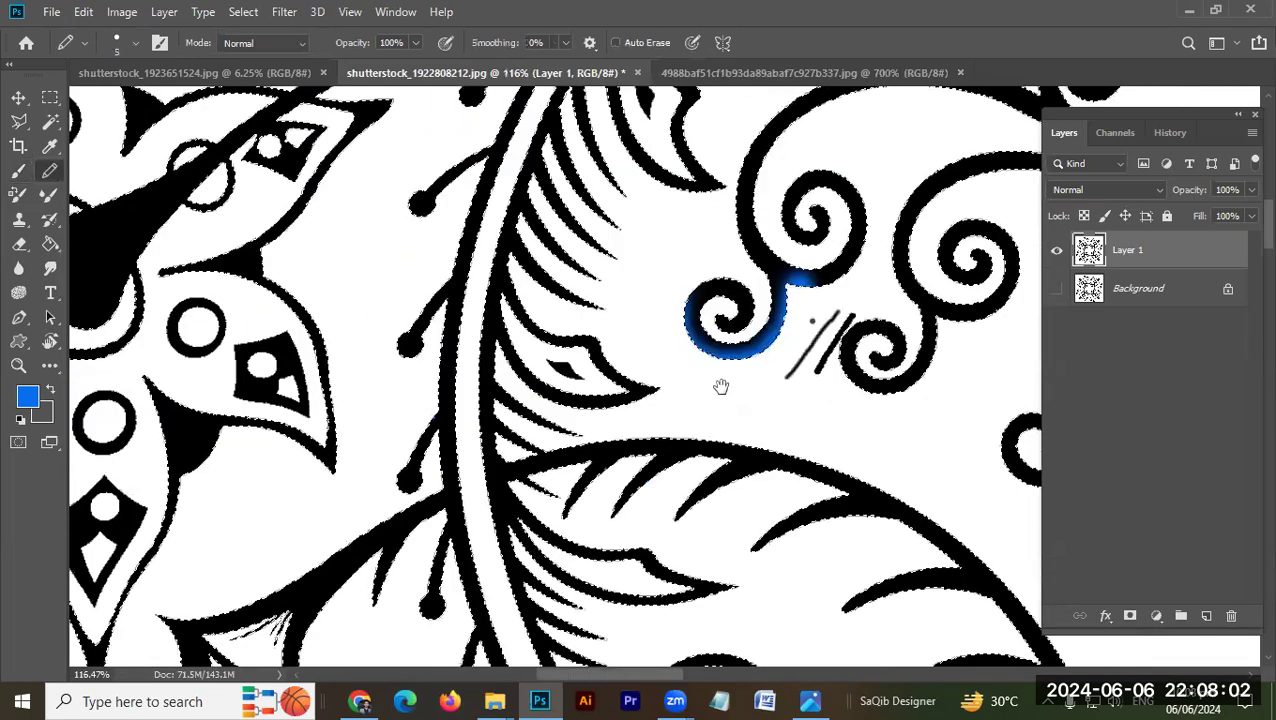
drag(721, 386, 491, 458)
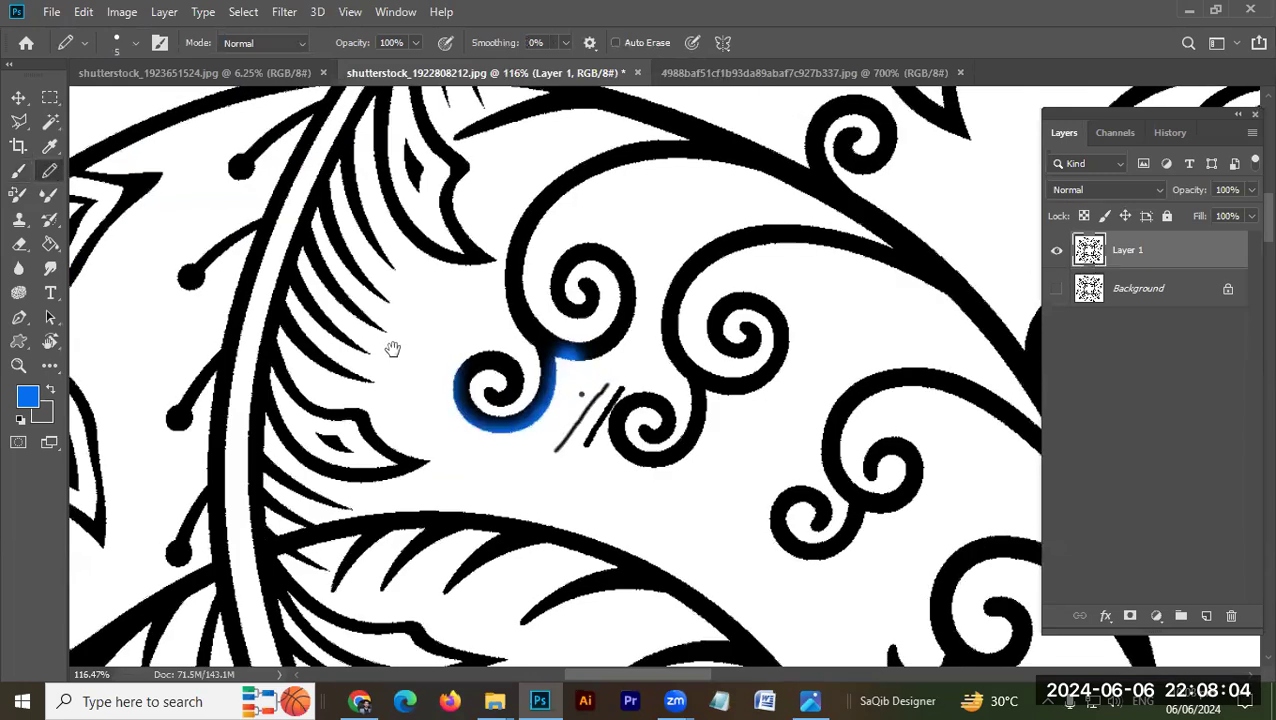
- In the document 4988baf51cf1b93da89abaf7c927b337.jpg, unlock the Background into a regular layer and hide it
drag(392, 348, 581, 476)
click(756, 73)
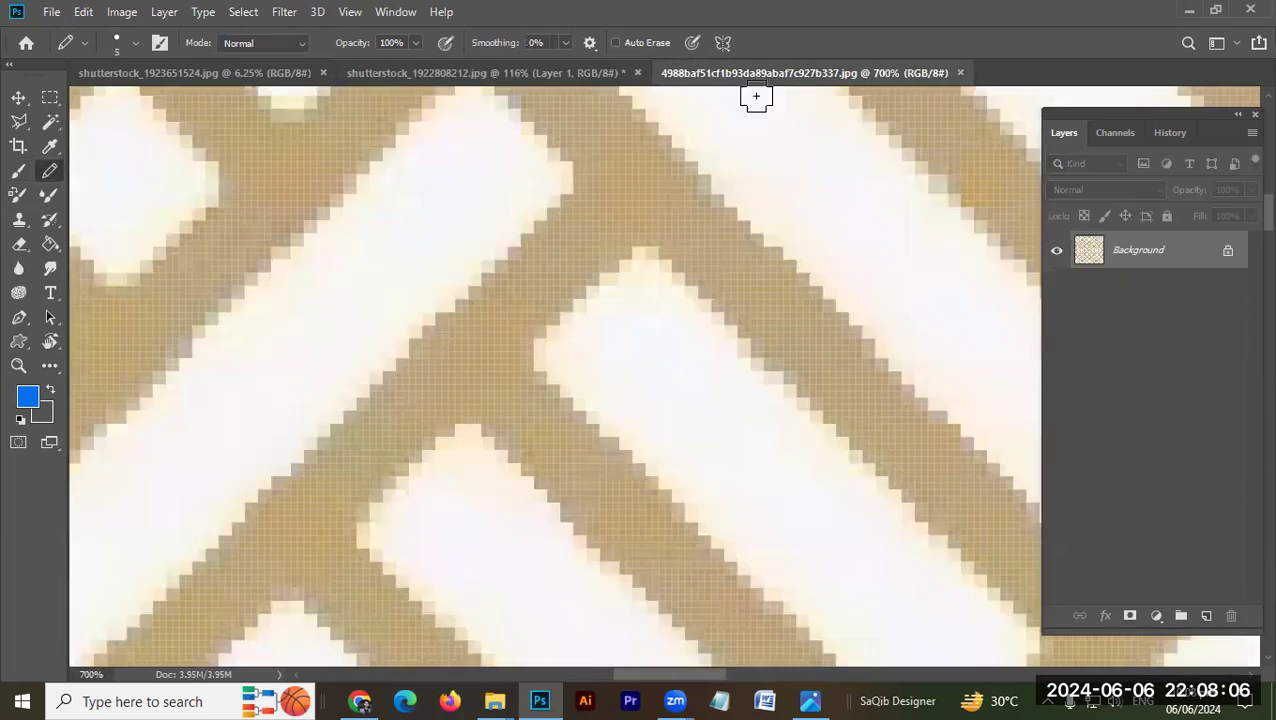
scroll(661, 250, down, 8)
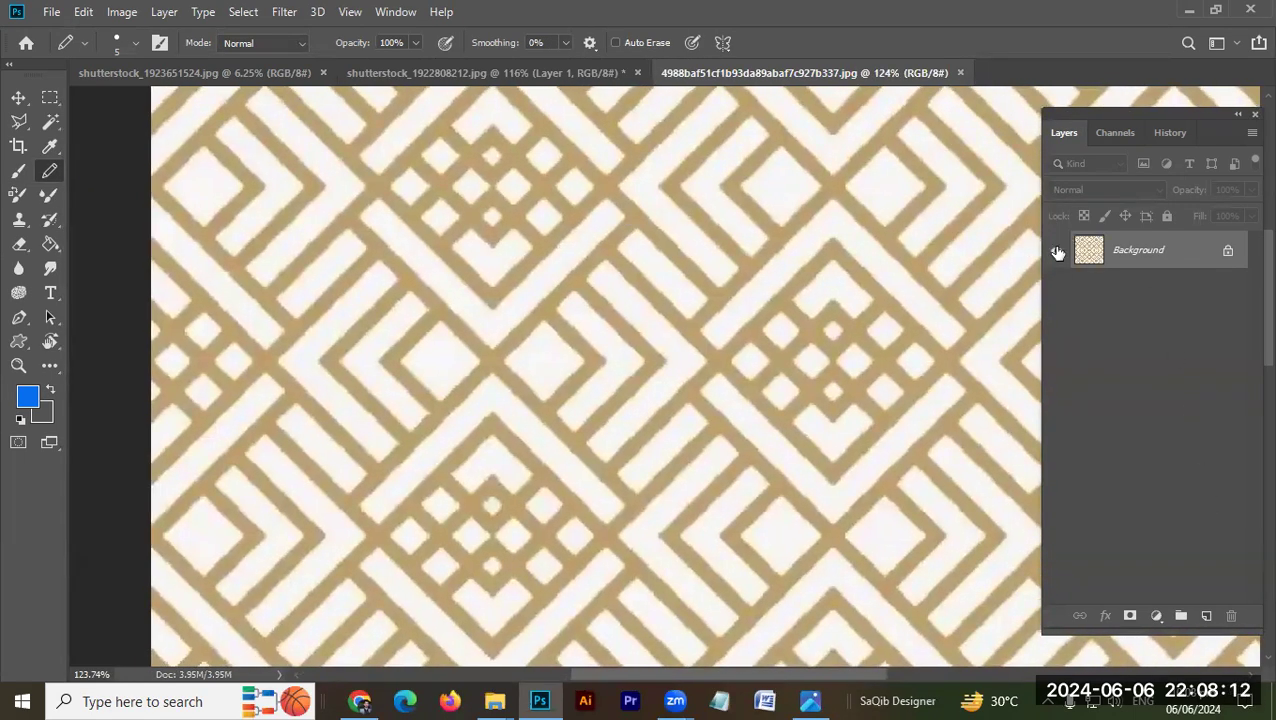
click(1228, 250)
key(h)
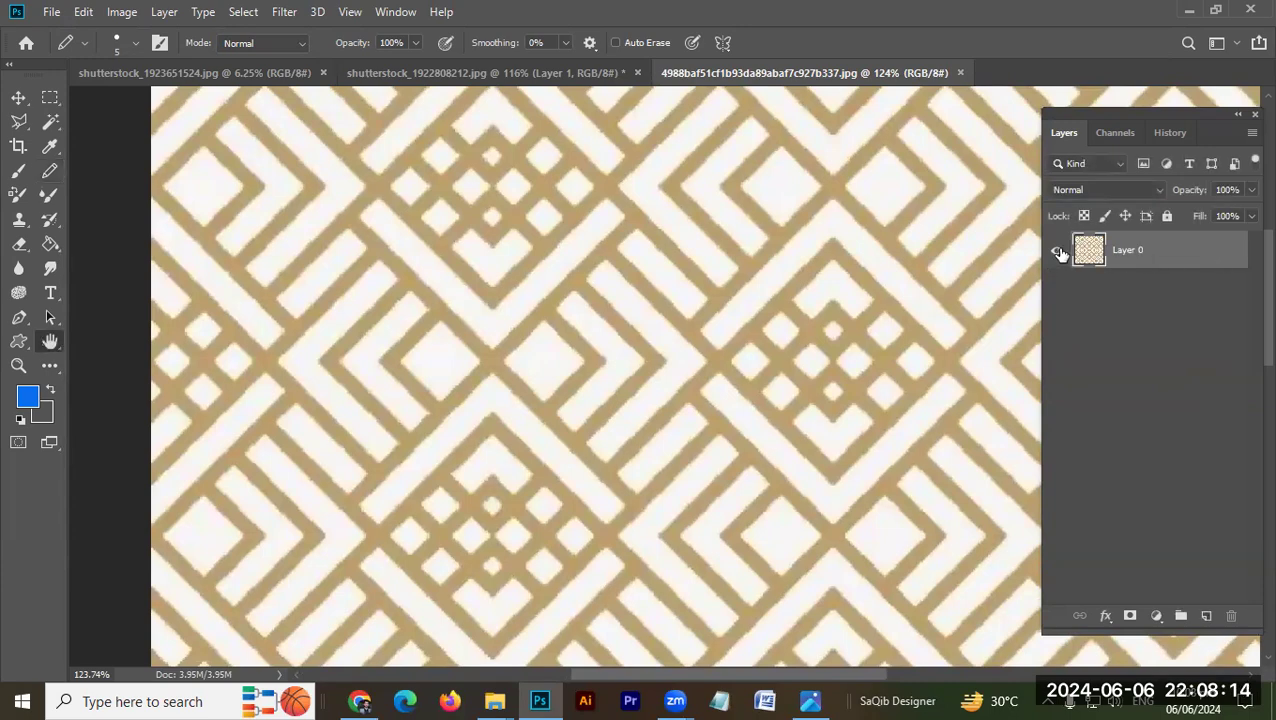
double_click(1061, 254)
key(Escape)
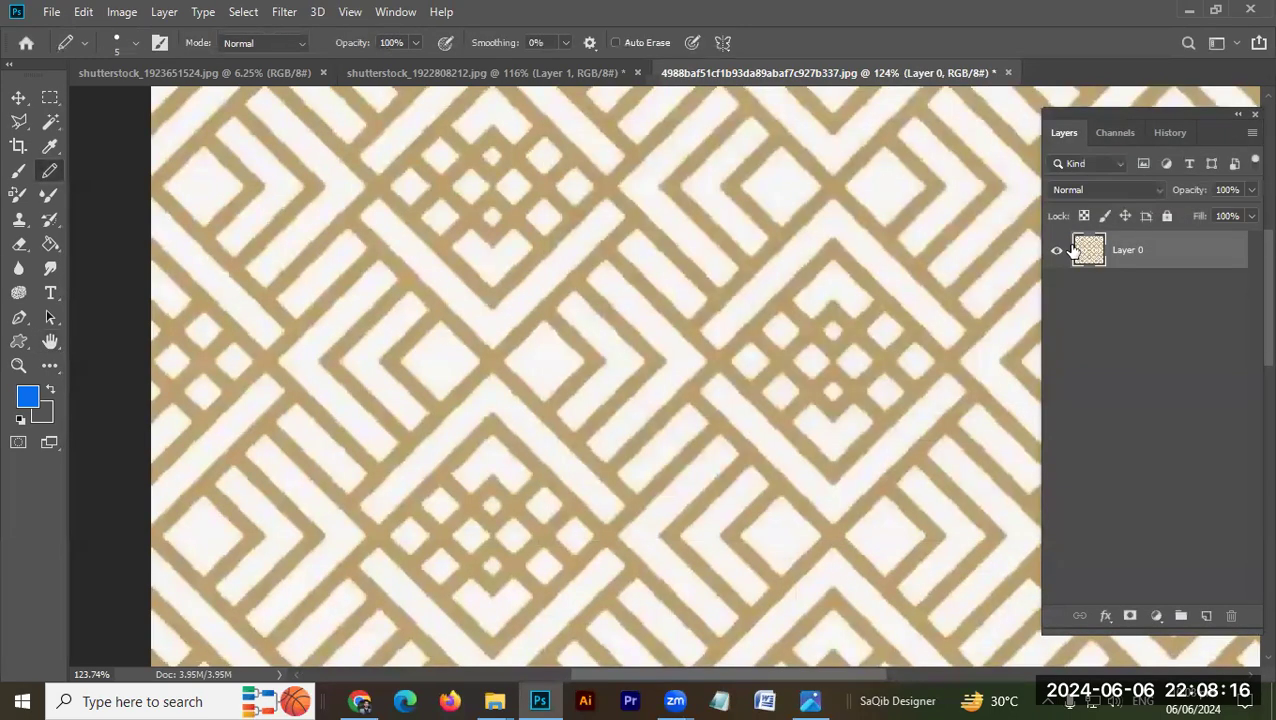
click(1059, 252)
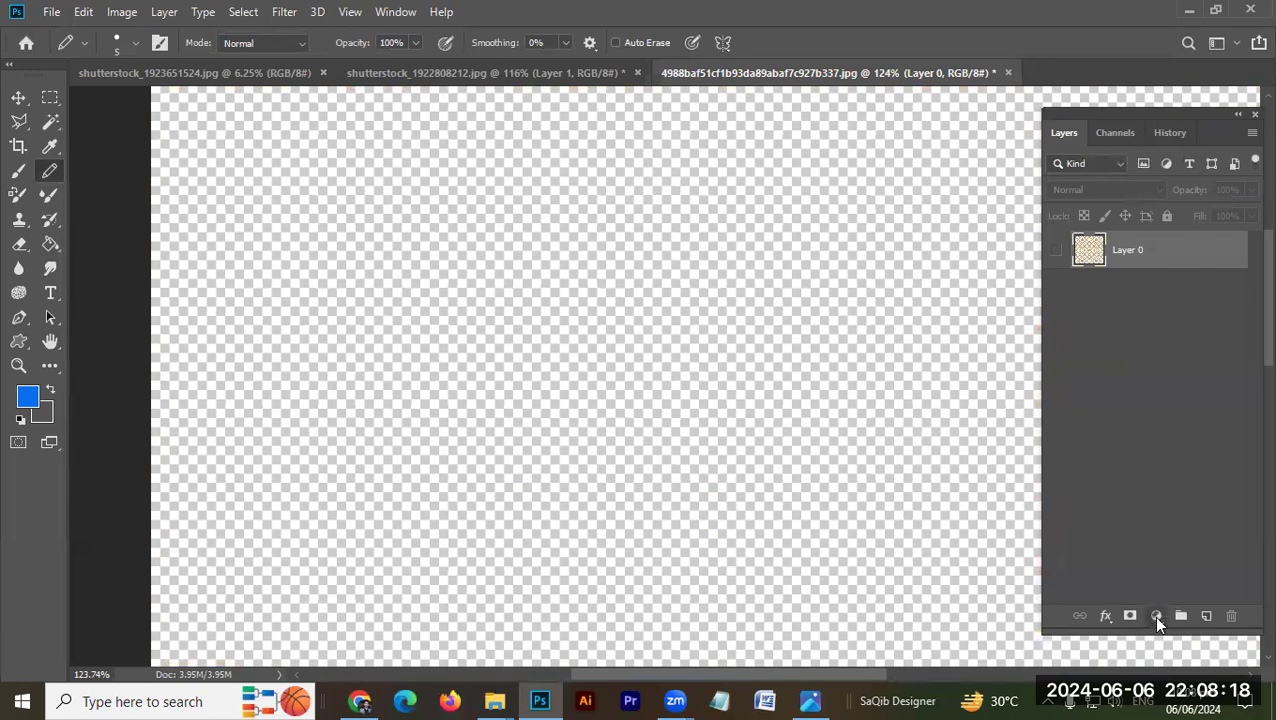
- Add a Solid Color fill layer in deep magenta
click(1155, 616)
click(1162, 286)
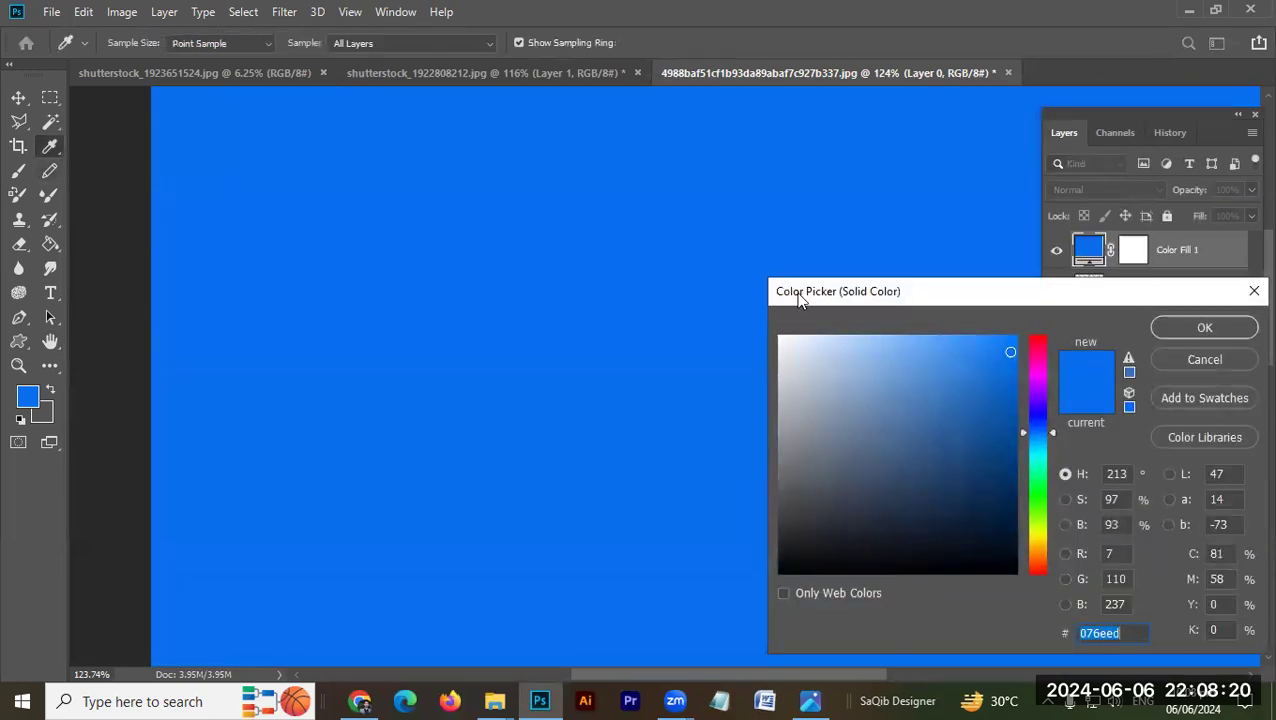
drag(1000, 432, 1034, 396)
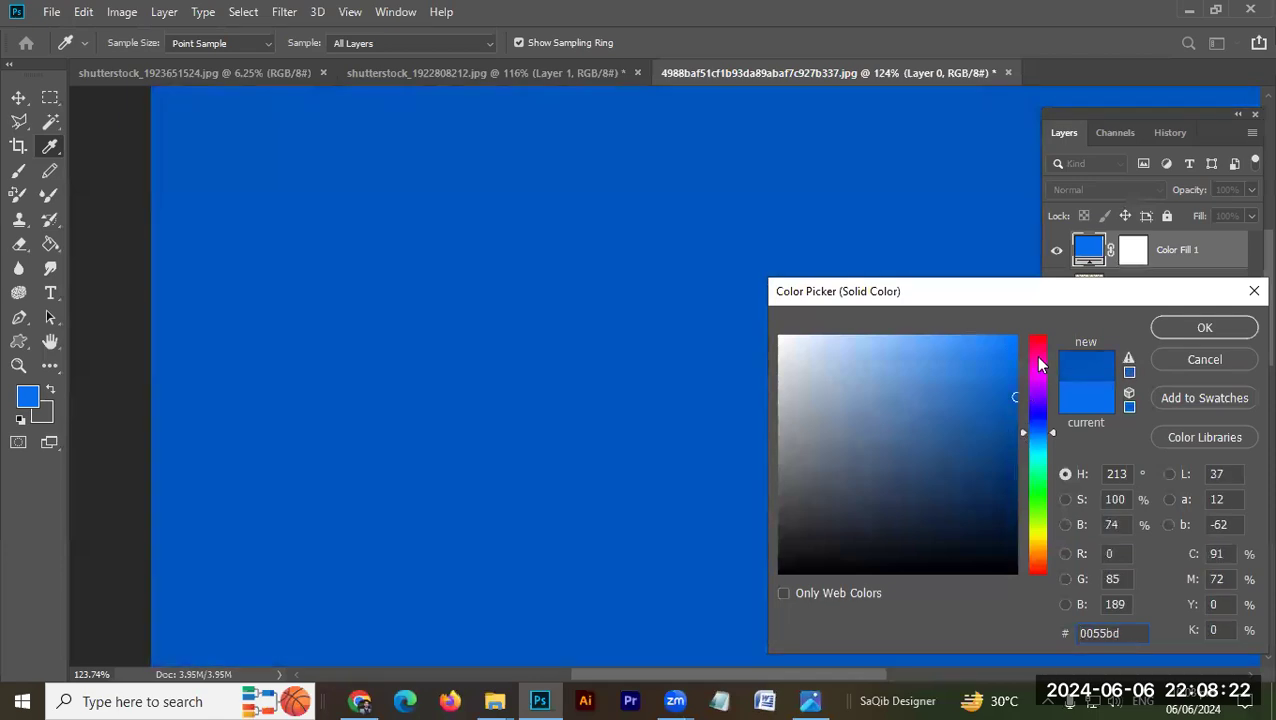
click(1042, 359)
click(1170, 328)
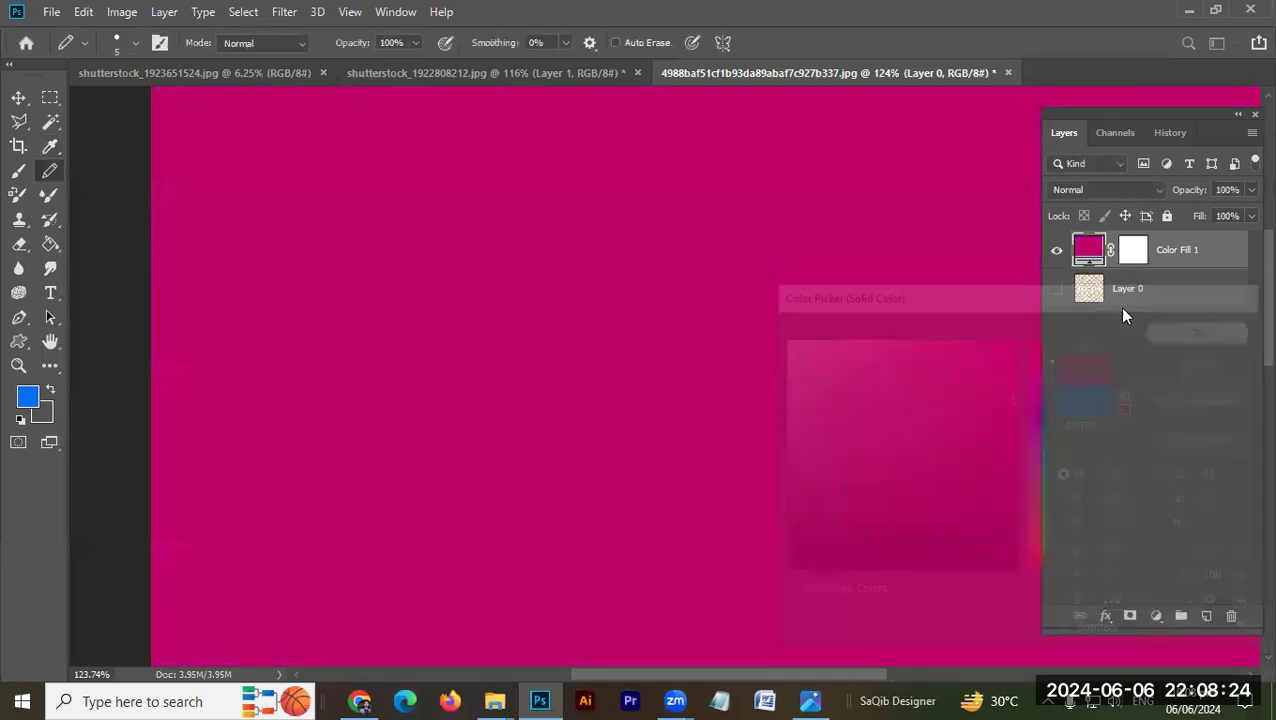
- Move the magenta fill layer below Layer 0 and make Layer 0 visible
click(1057, 288)
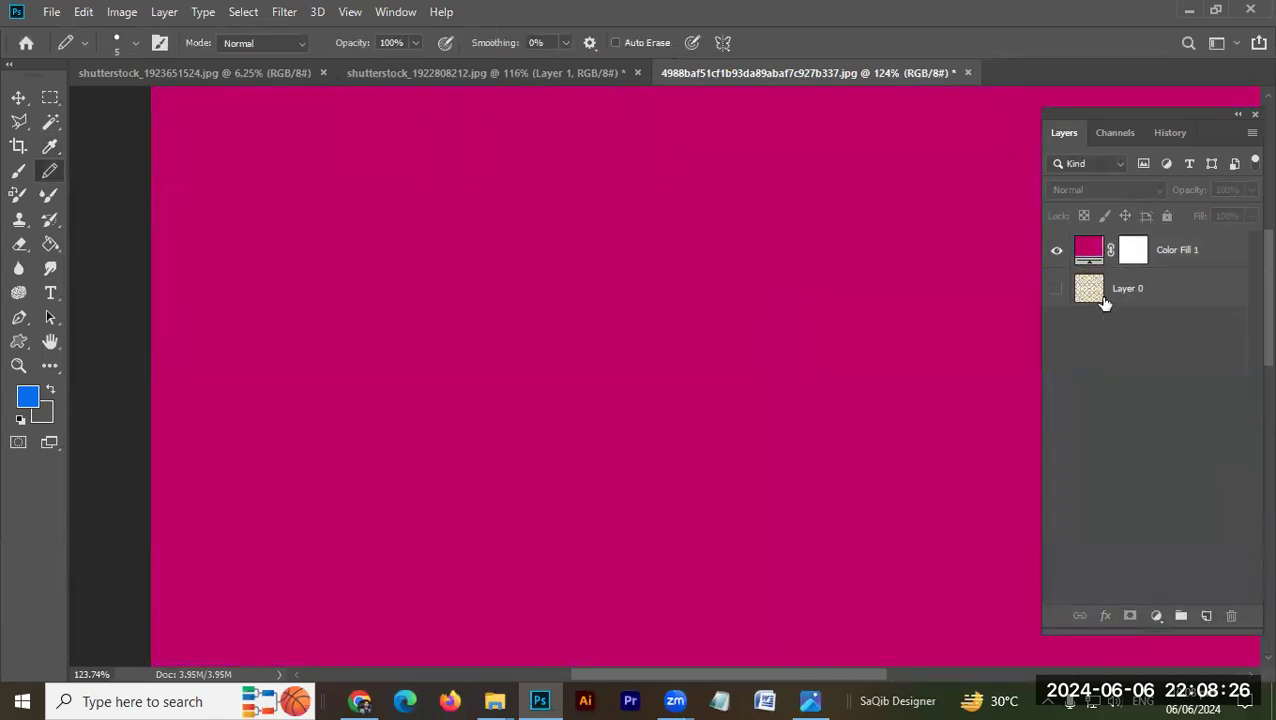
double_click(1180, 254)
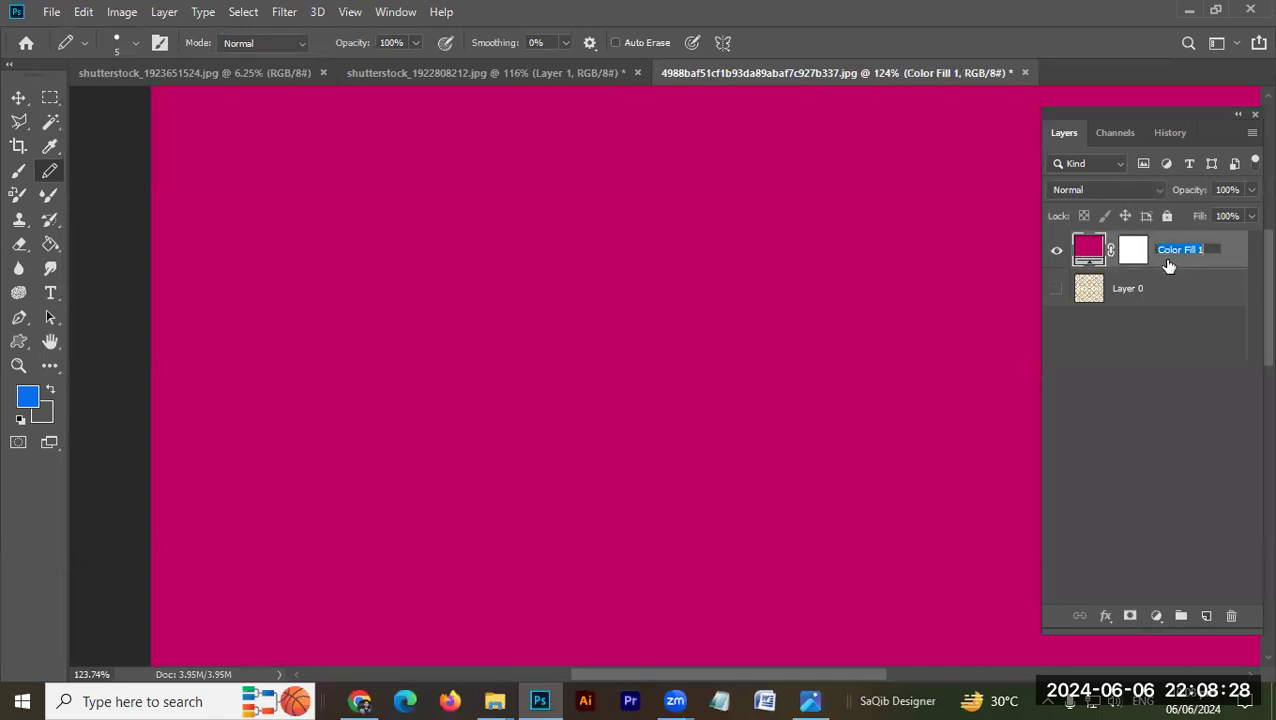
shift+click(1172, 281)
click(1208, 263)
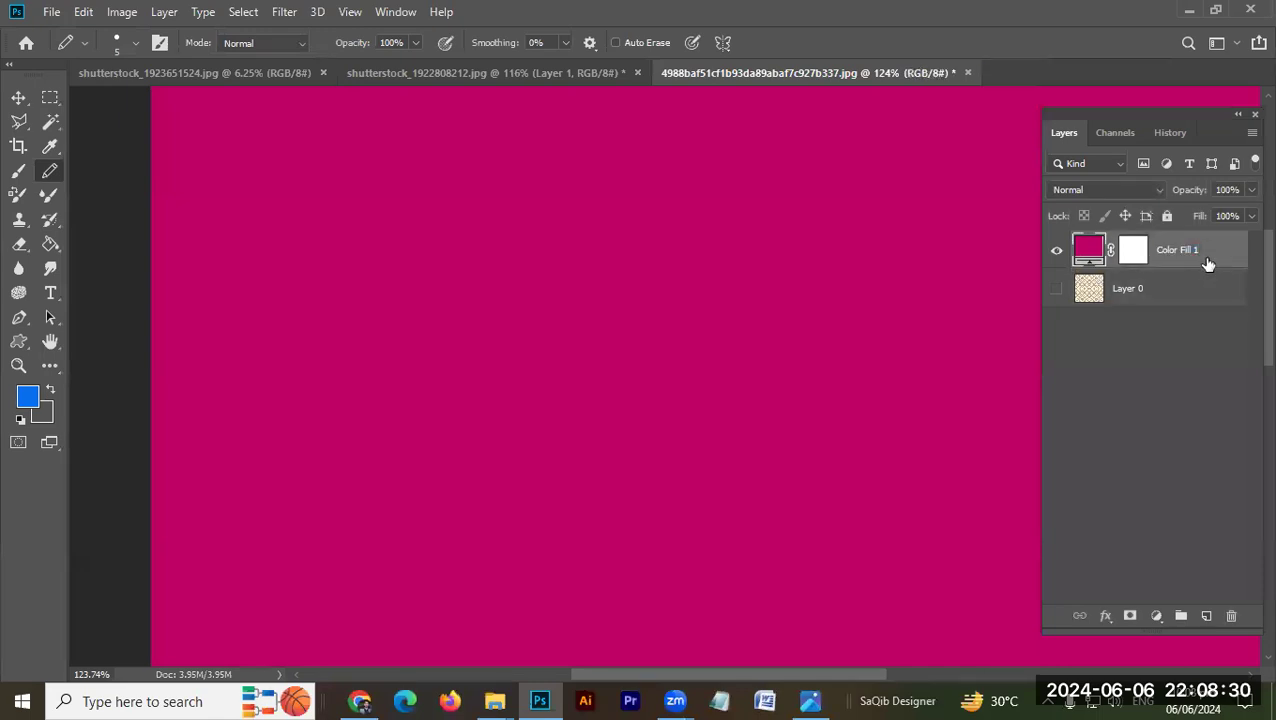
key(ctrl+bracketleft)
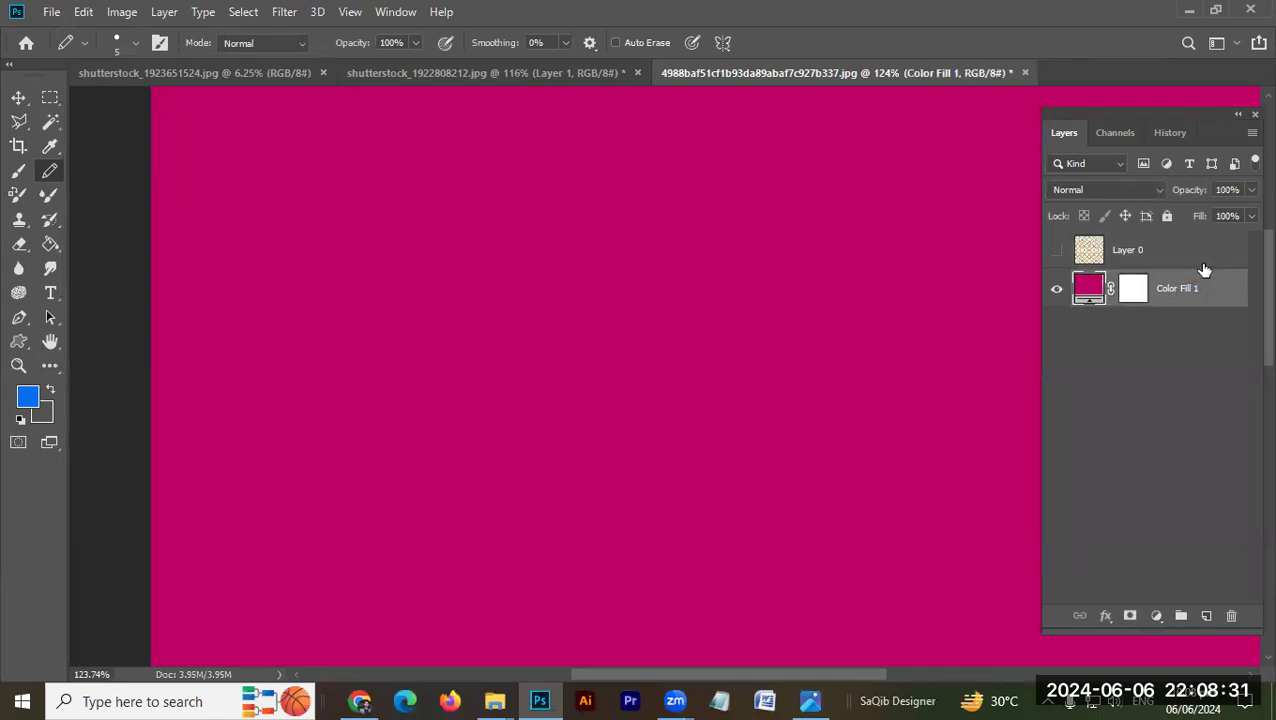
click(1056, 251)
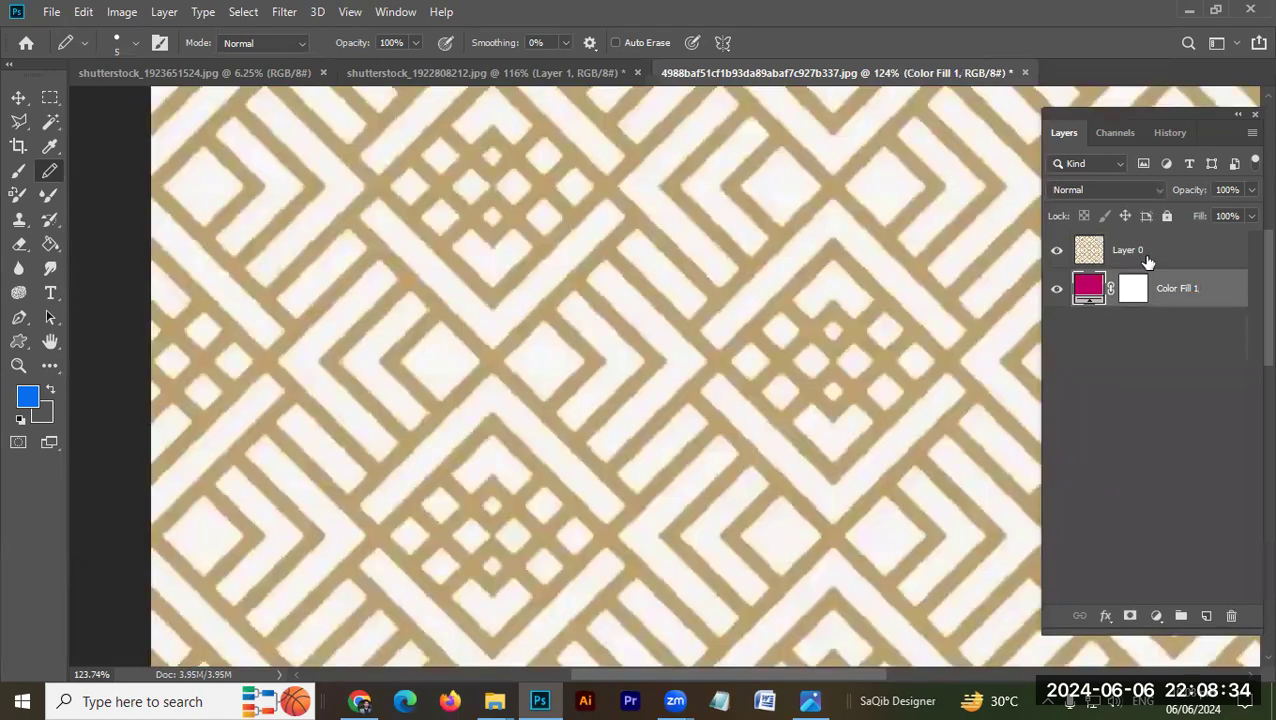
- Copy a large rectangular area of Layer 0's geometric pattern onto a new layer
click(1079, 258)
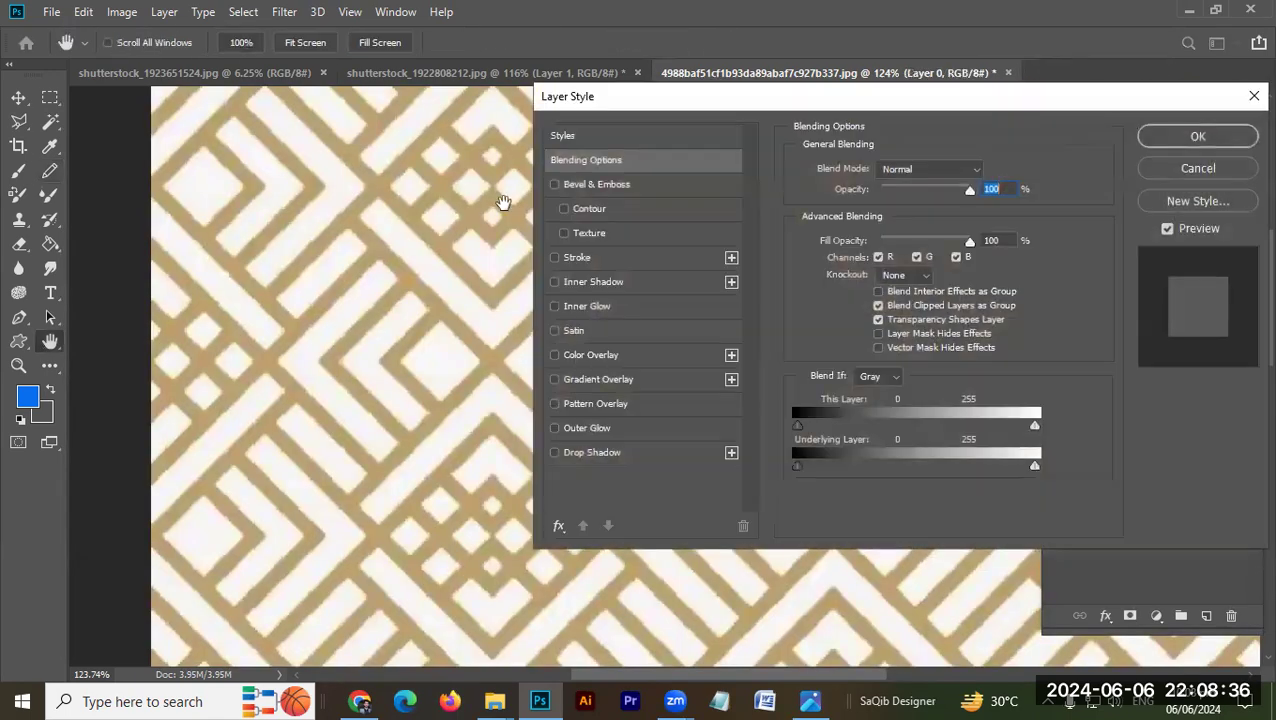
key(b)
key(Escape)
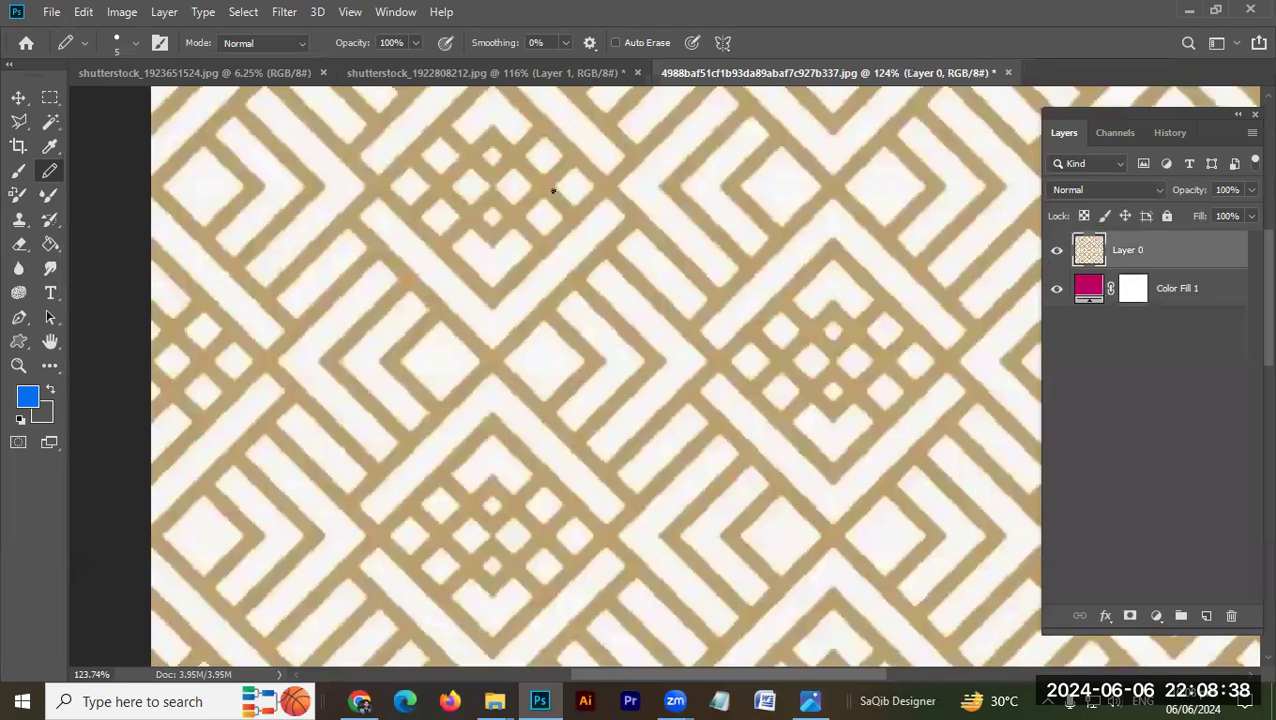
key(m)
mouse_move(596, 163)
mouse_down()
mouse_move(438, 297)
mouse_move(186, 549)
mouse_up()
key(ctrl+j)
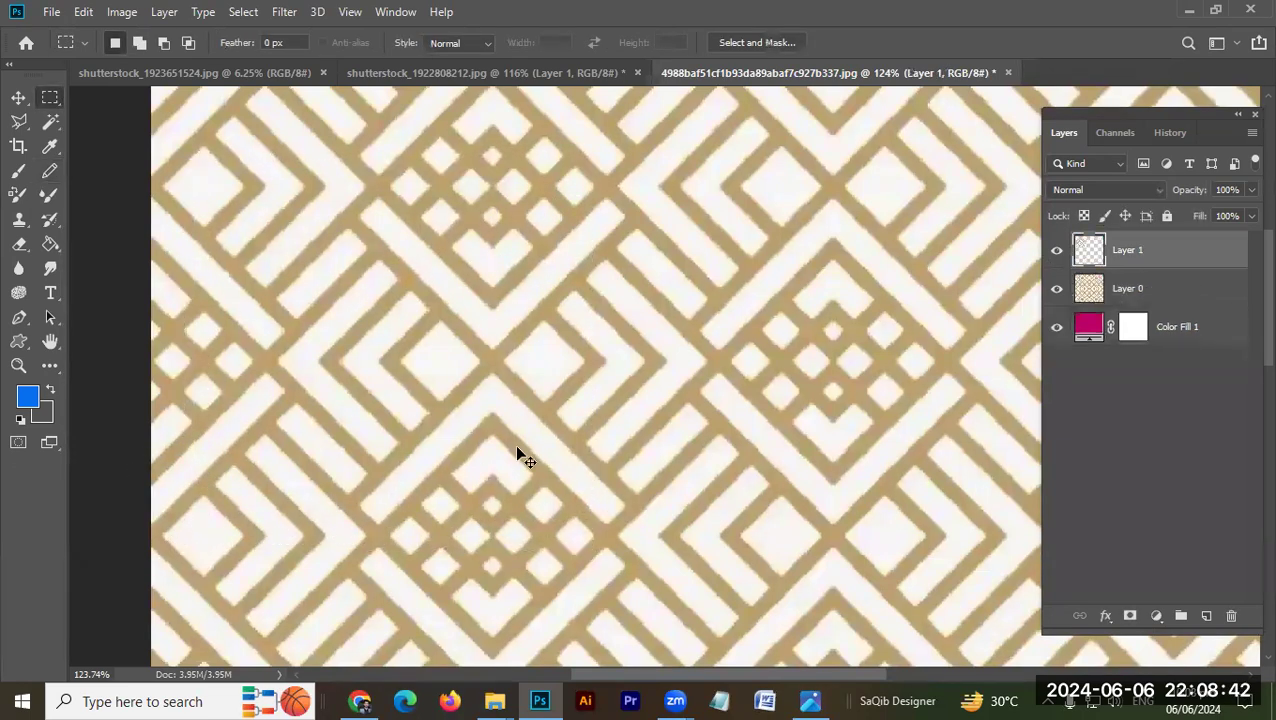
- Hide Layer 0 and shift the copied pattern piece slightly to the right over the magenta fill
key(v)
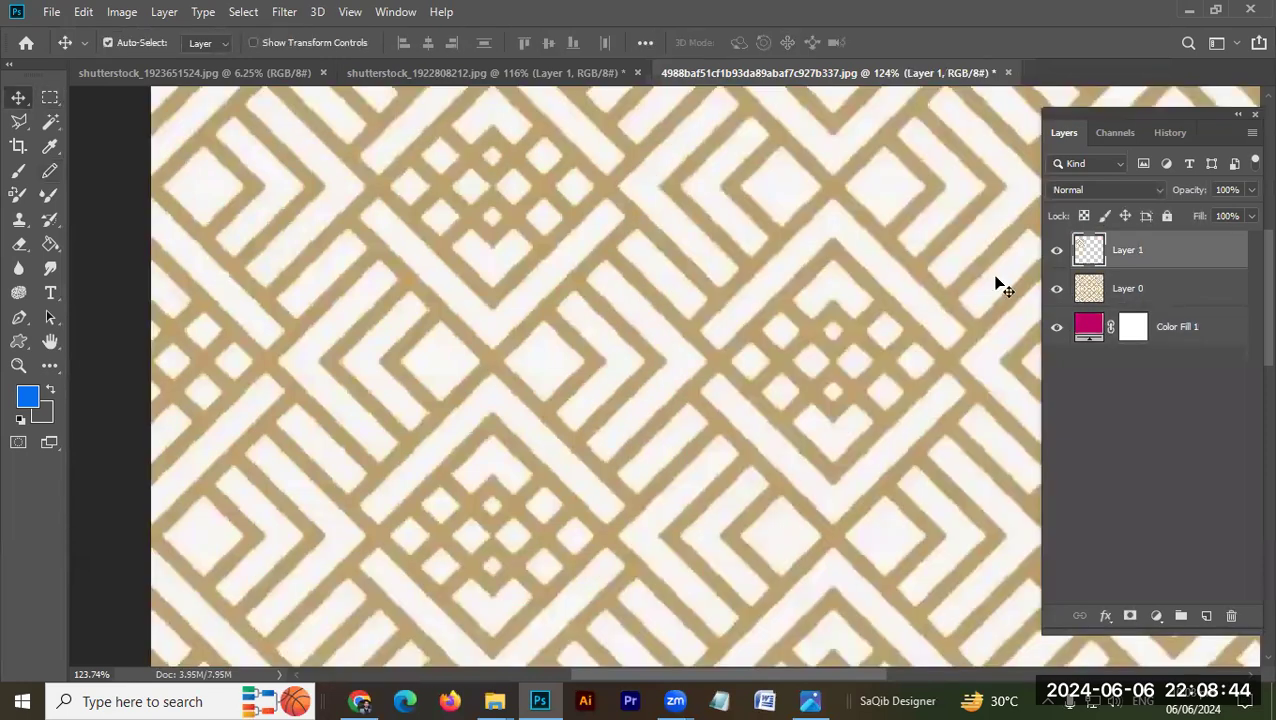
click(1057, 289)
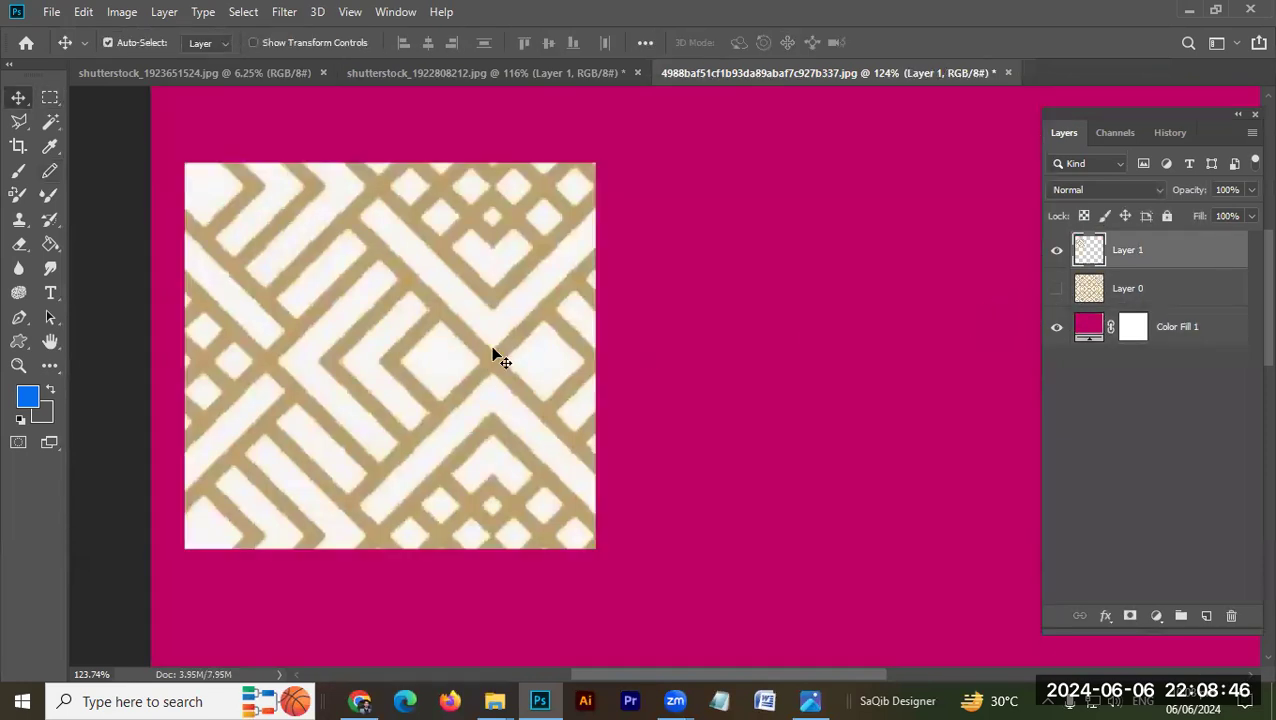
drag(464, 421, 527, 453)
- Try to select all white areas of the copied piece with the Magic Wand and Similar, and delete them
key(w)
click(567, 327)
right_click(570, 330)
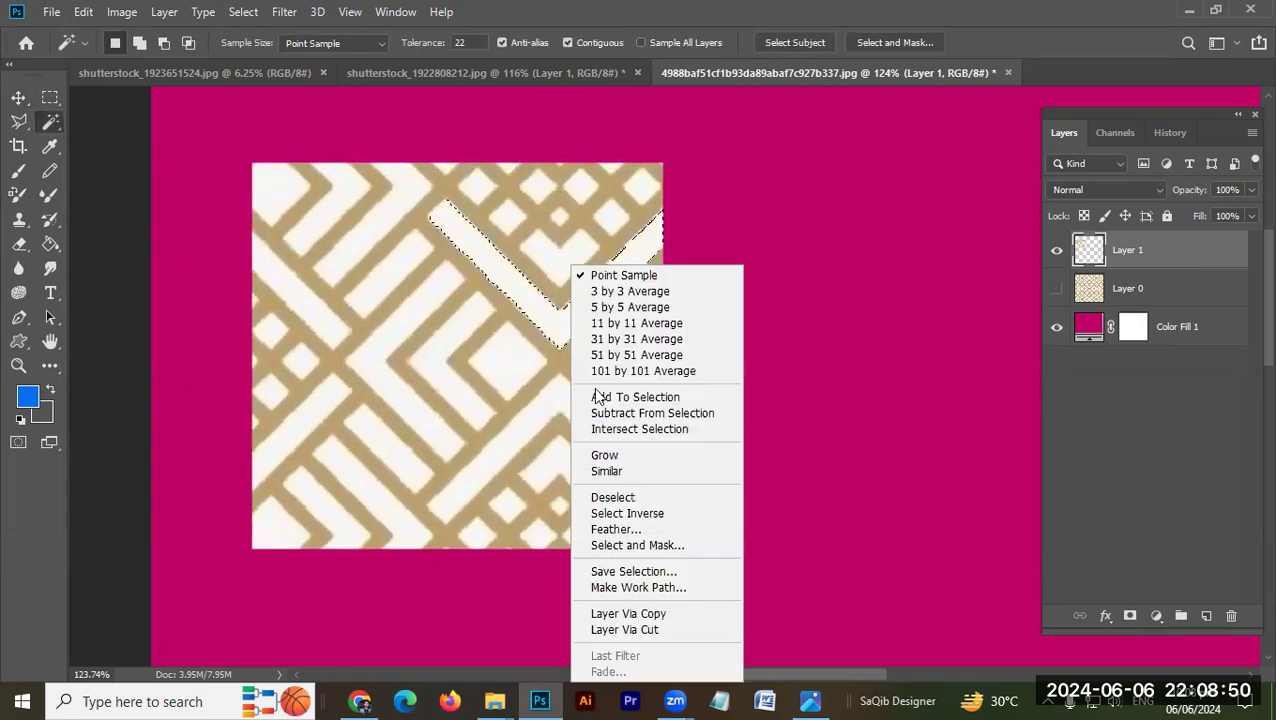
click(603, 471)
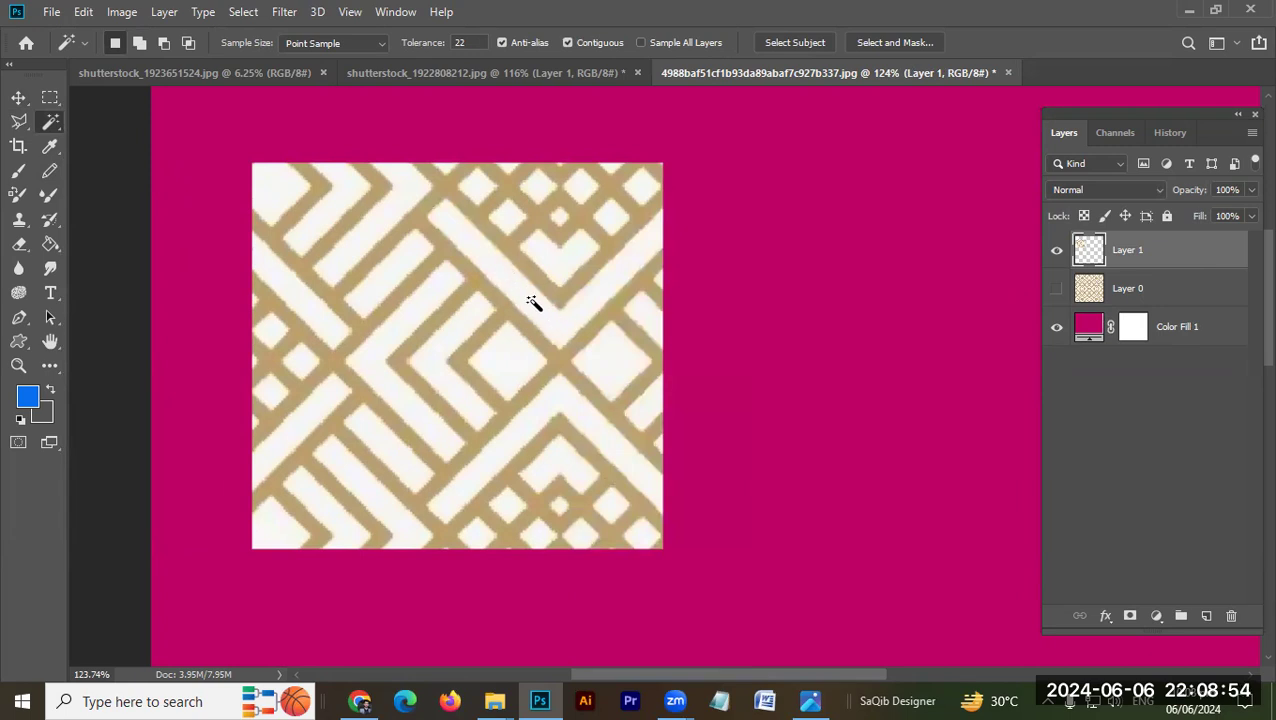
key(Delete)
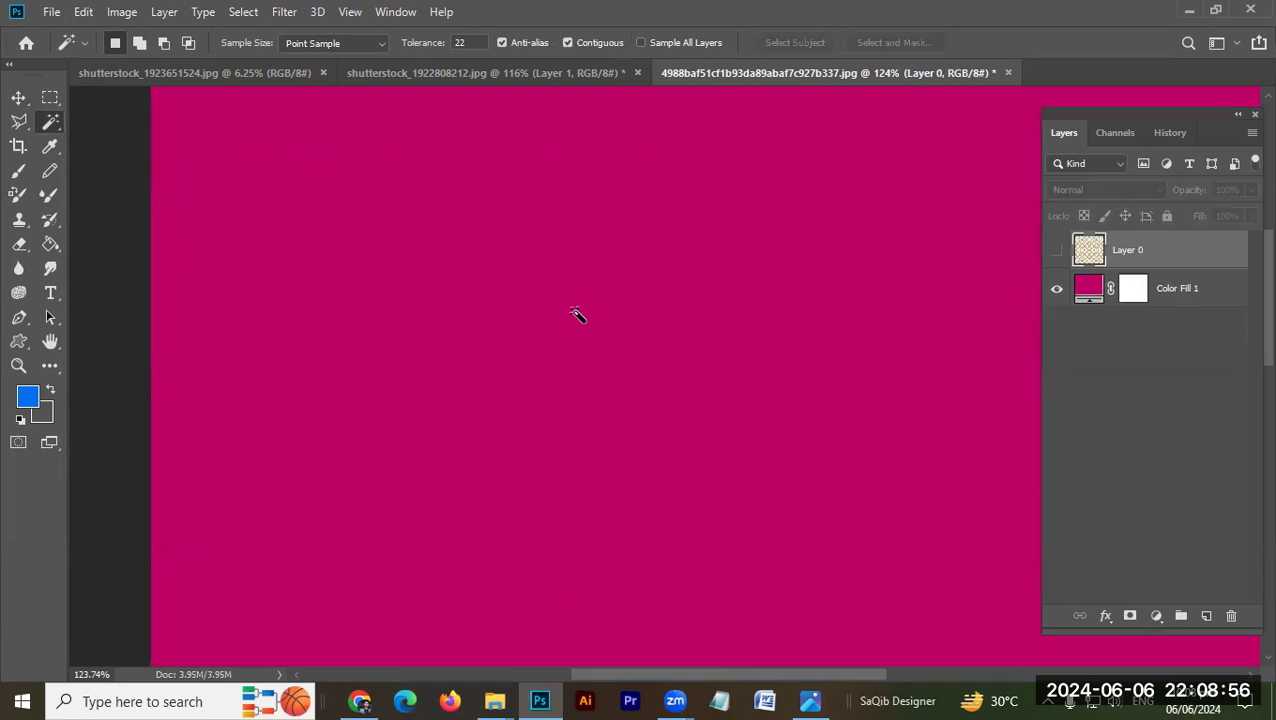
key(ctrl+z)
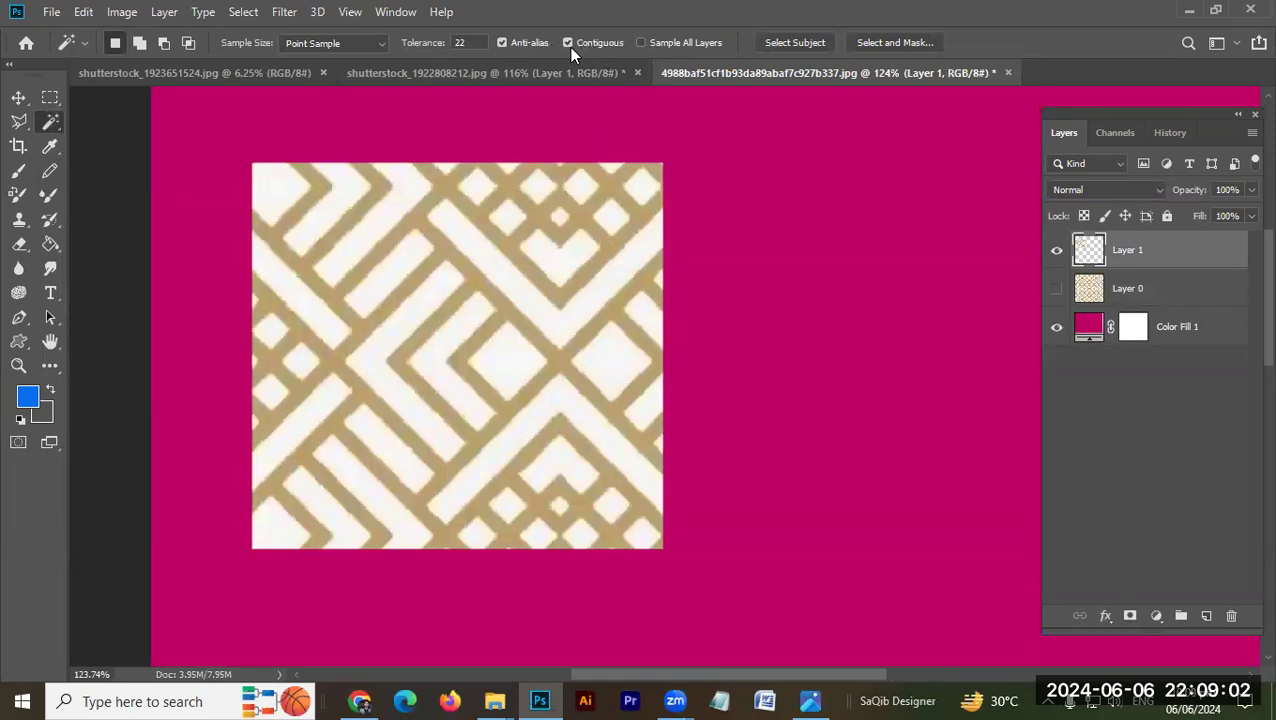
- With Contiguous off, select all white areas of Layer 1 using the Magic Wand, delete them and deselect
click(582, 312)
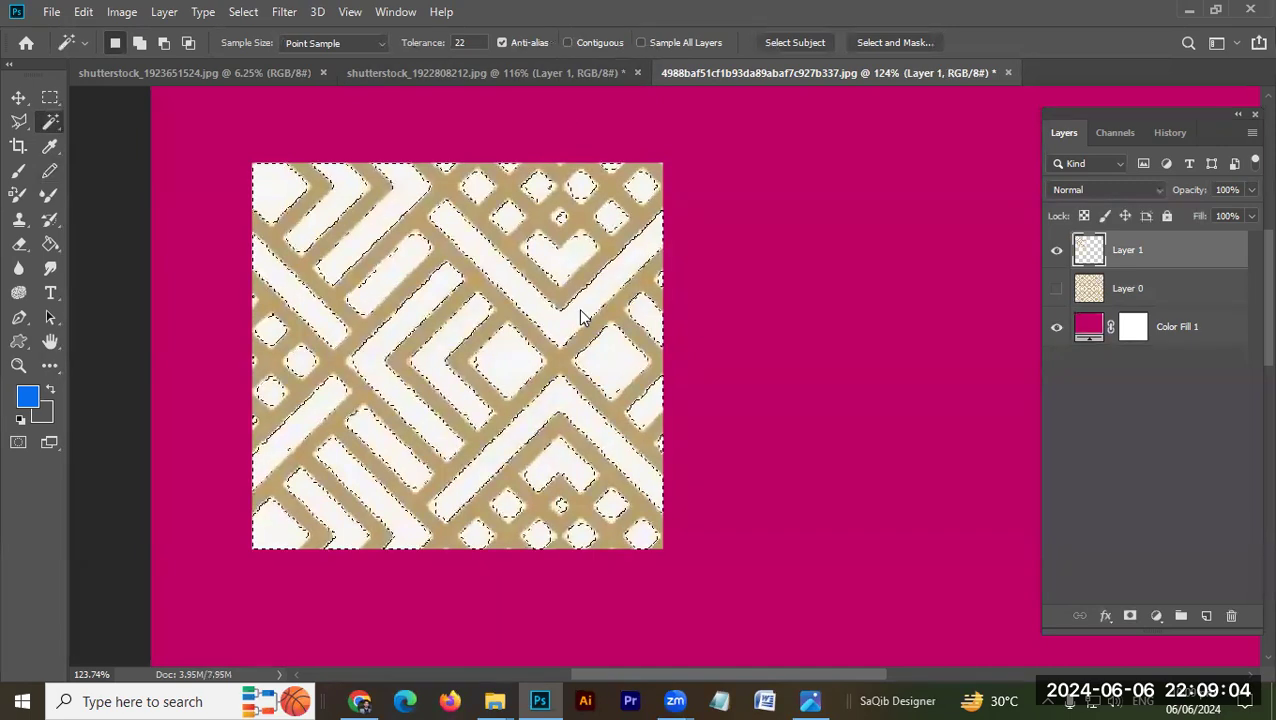
key(Delete)
key(ctrl+d)
mouse_move(416, 351)
mouse_down()
mouse_move(490, 362)
mouse_move(419, 361)
mouse_up()
- Add a Color Overlay to Layer 1 in a darker shade of the sampled magenta background
double_click(1183, 262)
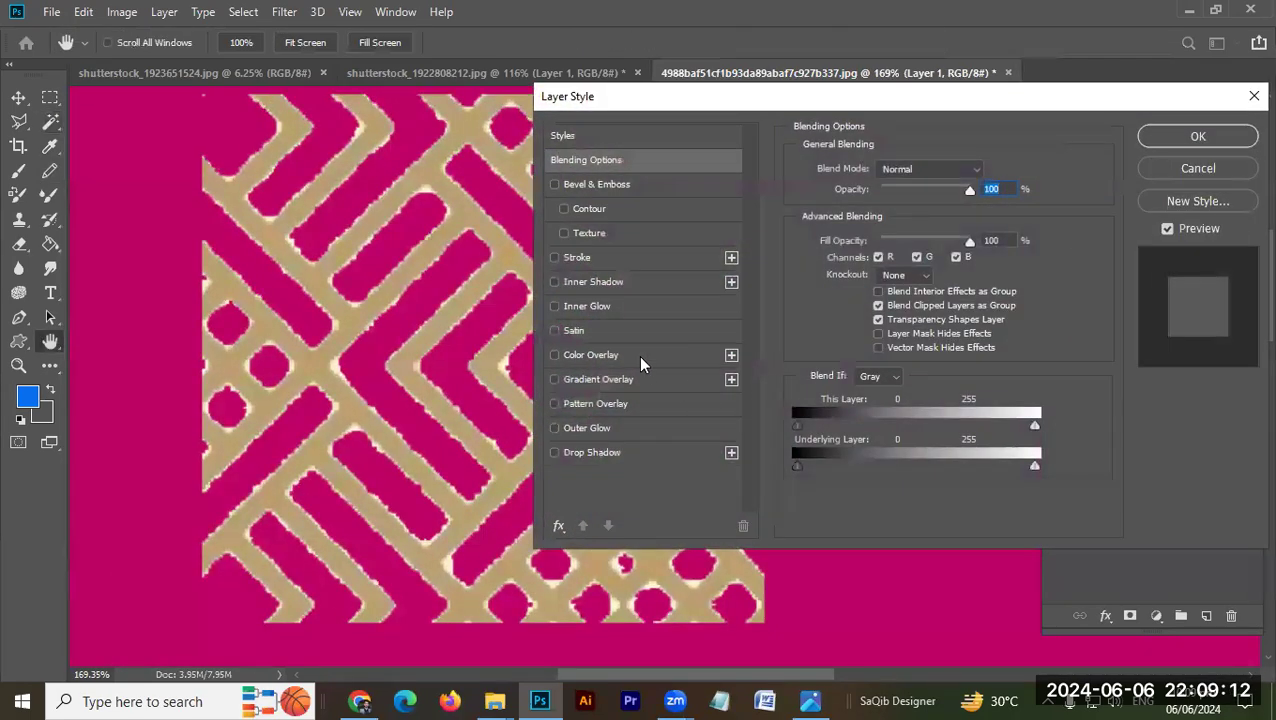
click(641, 358)
click(978, 170)
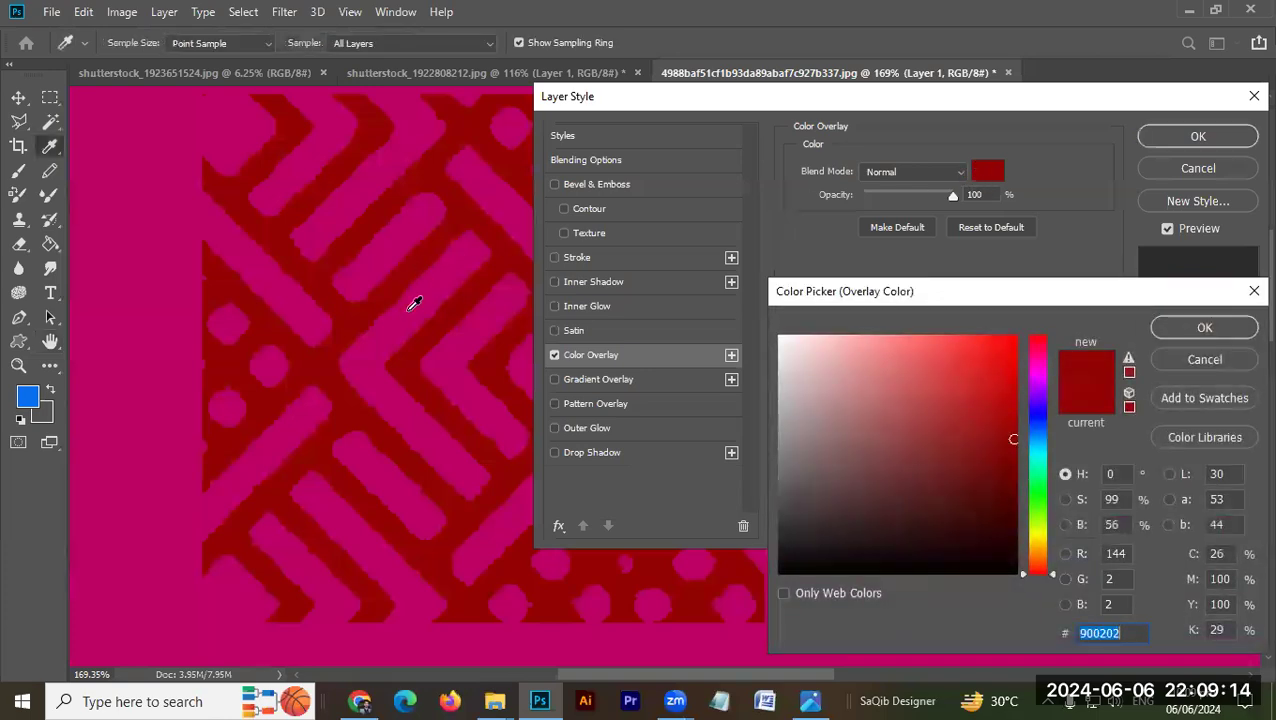
click(410, 300)
drag(1000, 406, 1007, 436)
key(Return)
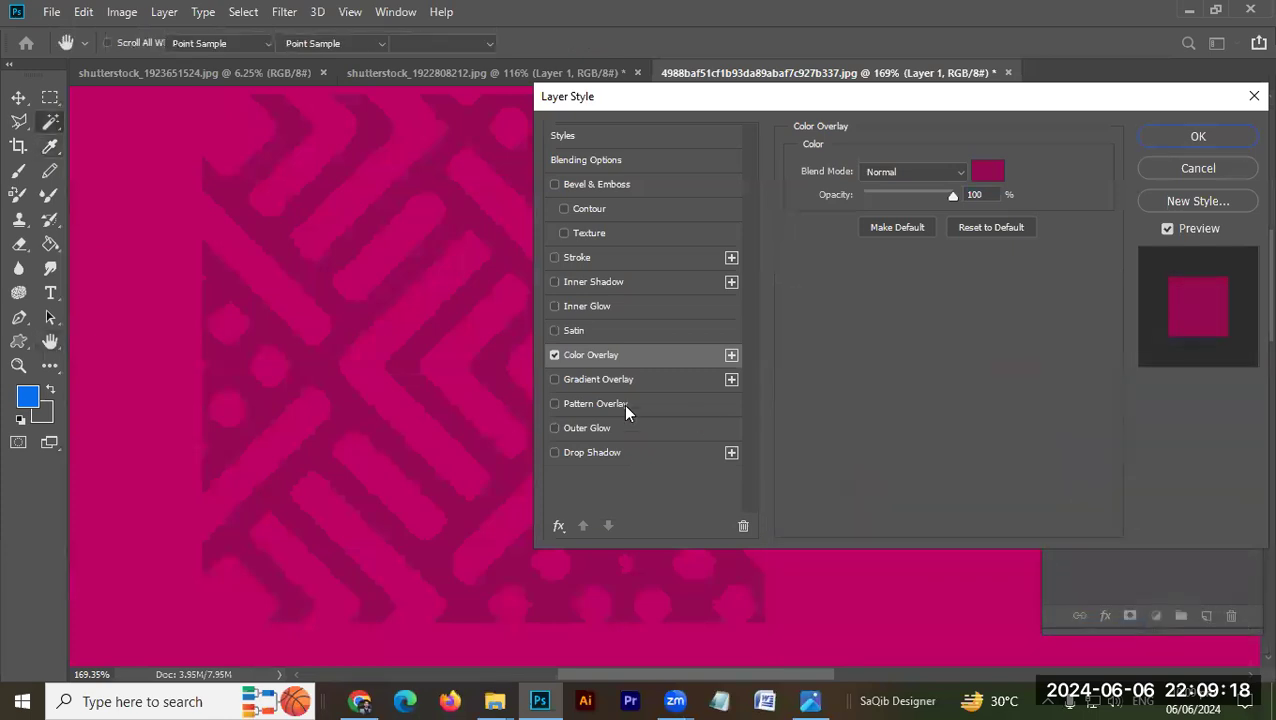
key(Return)
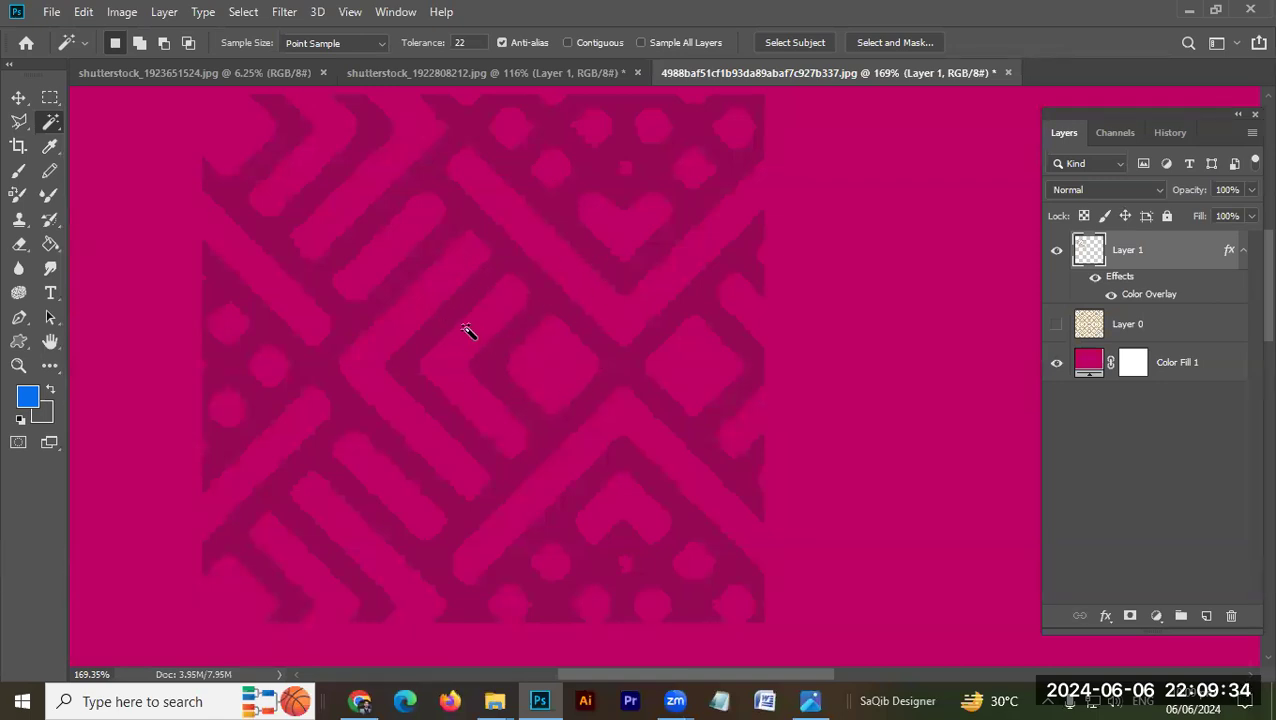
- Check the overlaid piece at print size and up close, and make Layer 0 active and visible
right_click(422, 323)
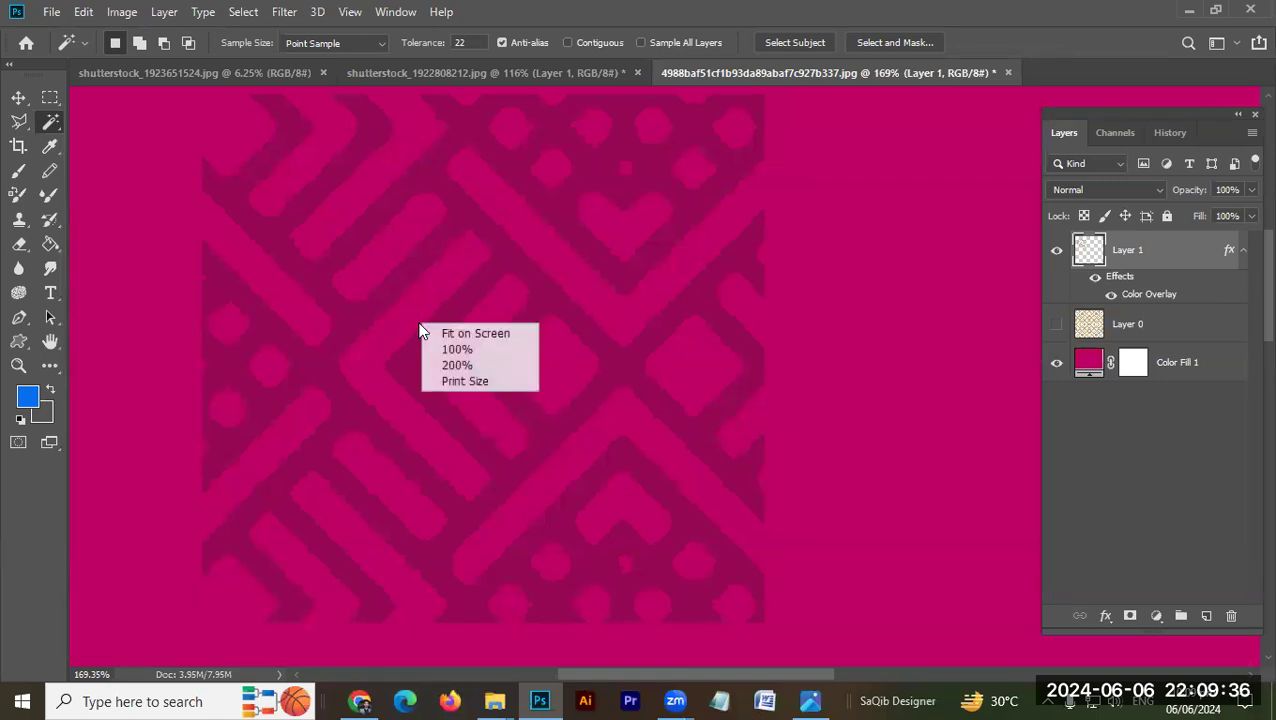
click(468, 381)
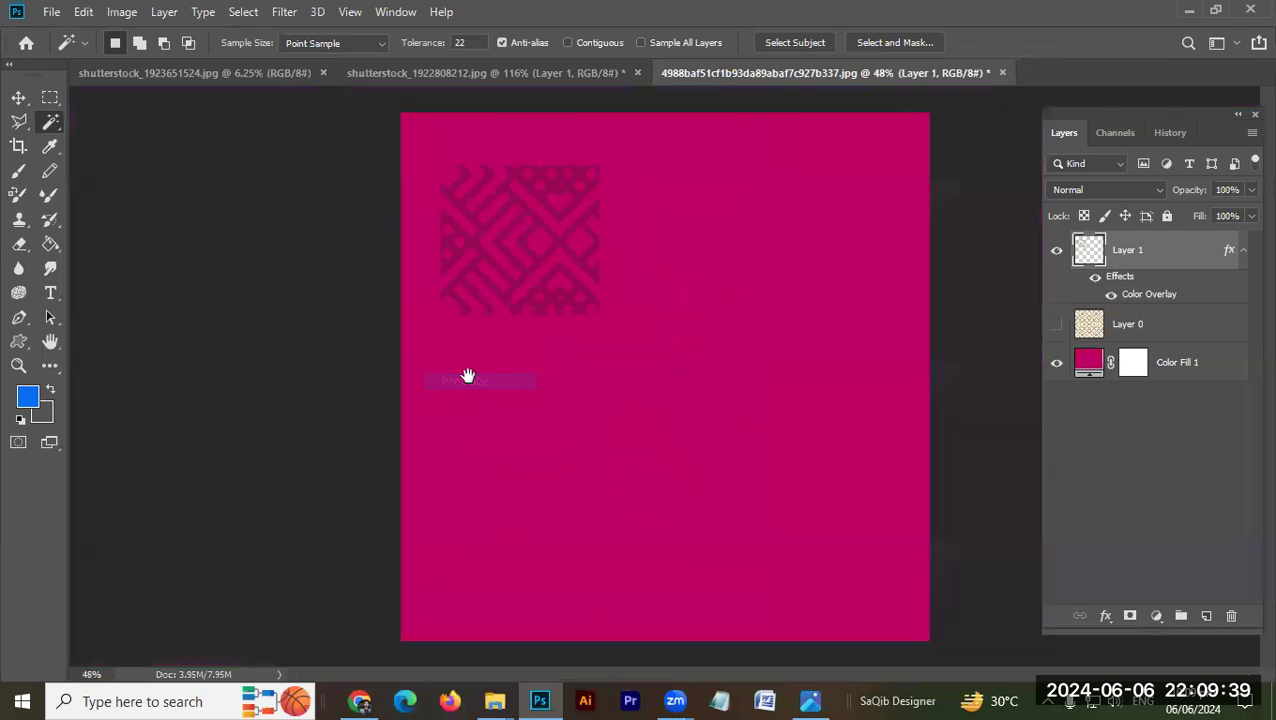
ctrl+click(509, 205)
drag(520, 237, 590, 236)
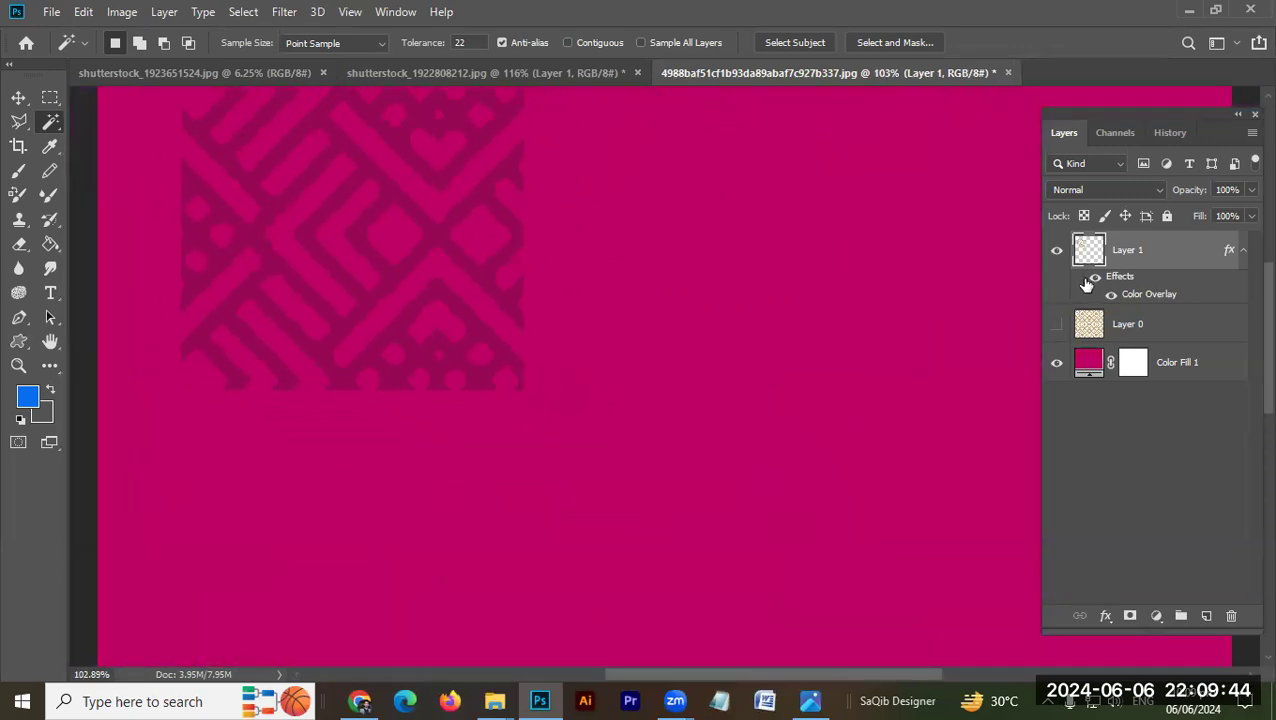
click(1120, 323)
click(1055, 326)
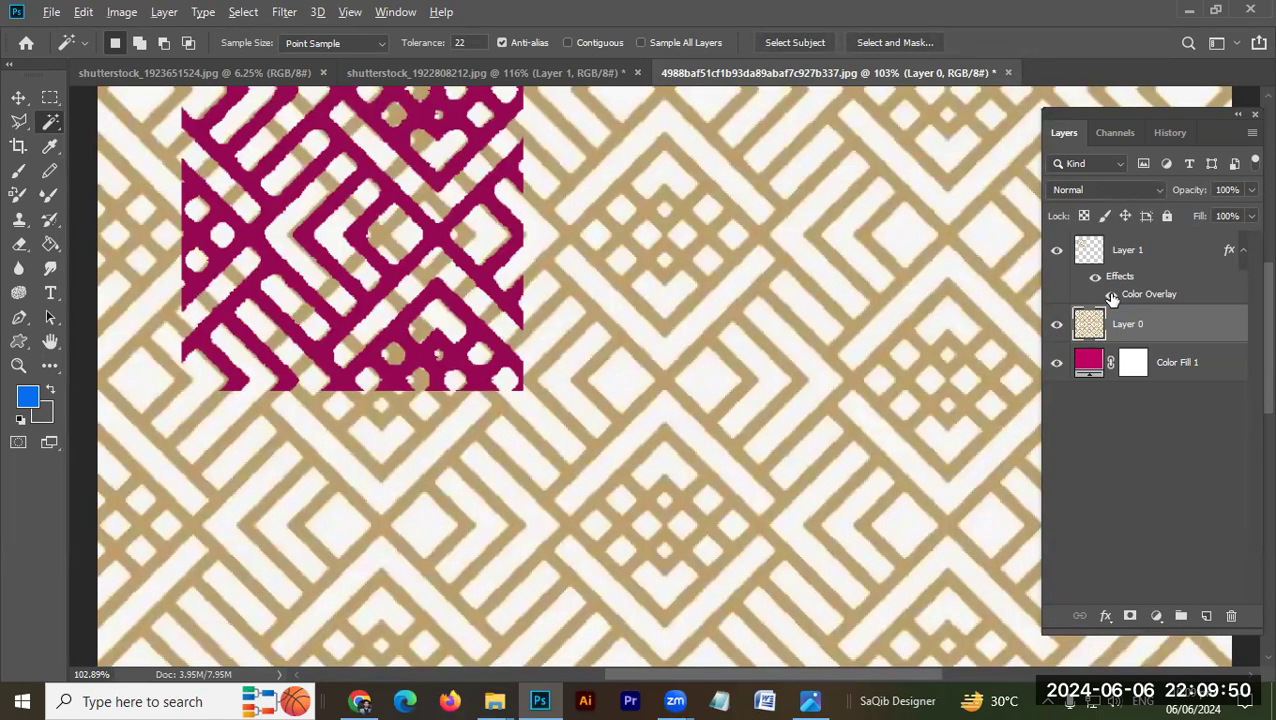
- Apply a Threshold adjustment at level 180 to Layer 0 and return to the Magic Wand
key(alt+i)
key(a)
key(t)
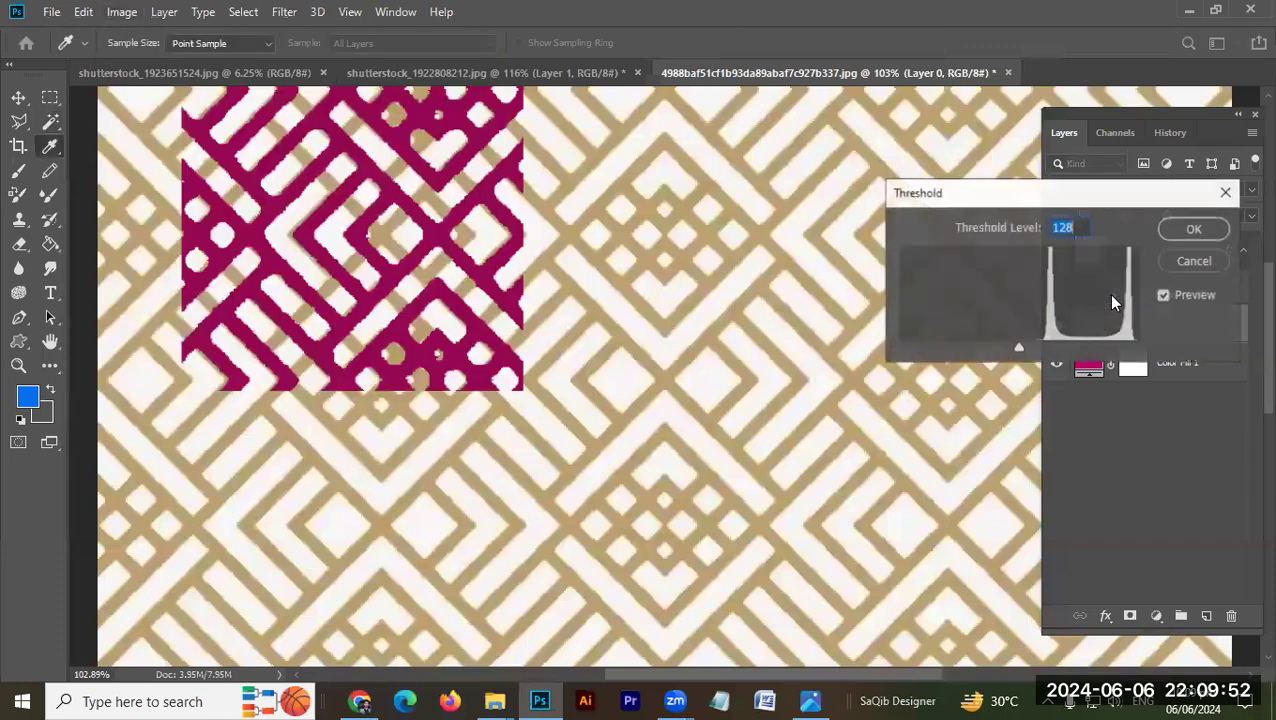
drag(1020, 346, 1064, 352)
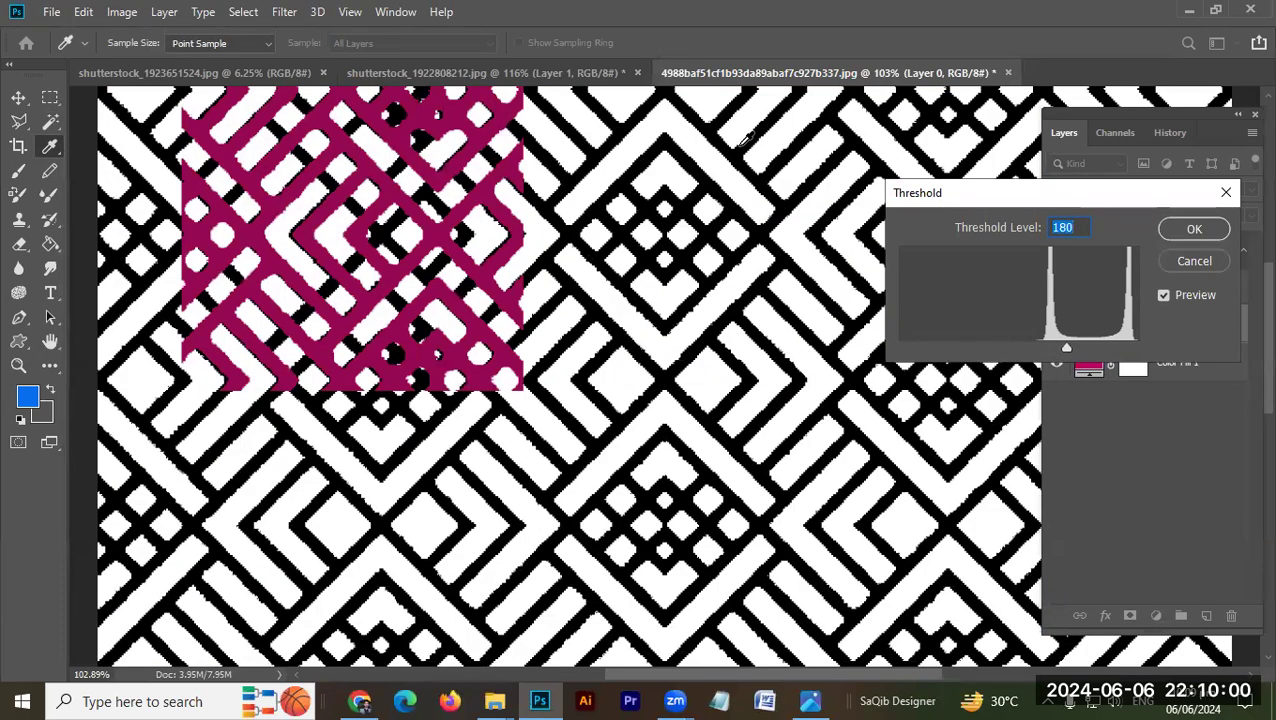
click(1192, 230)
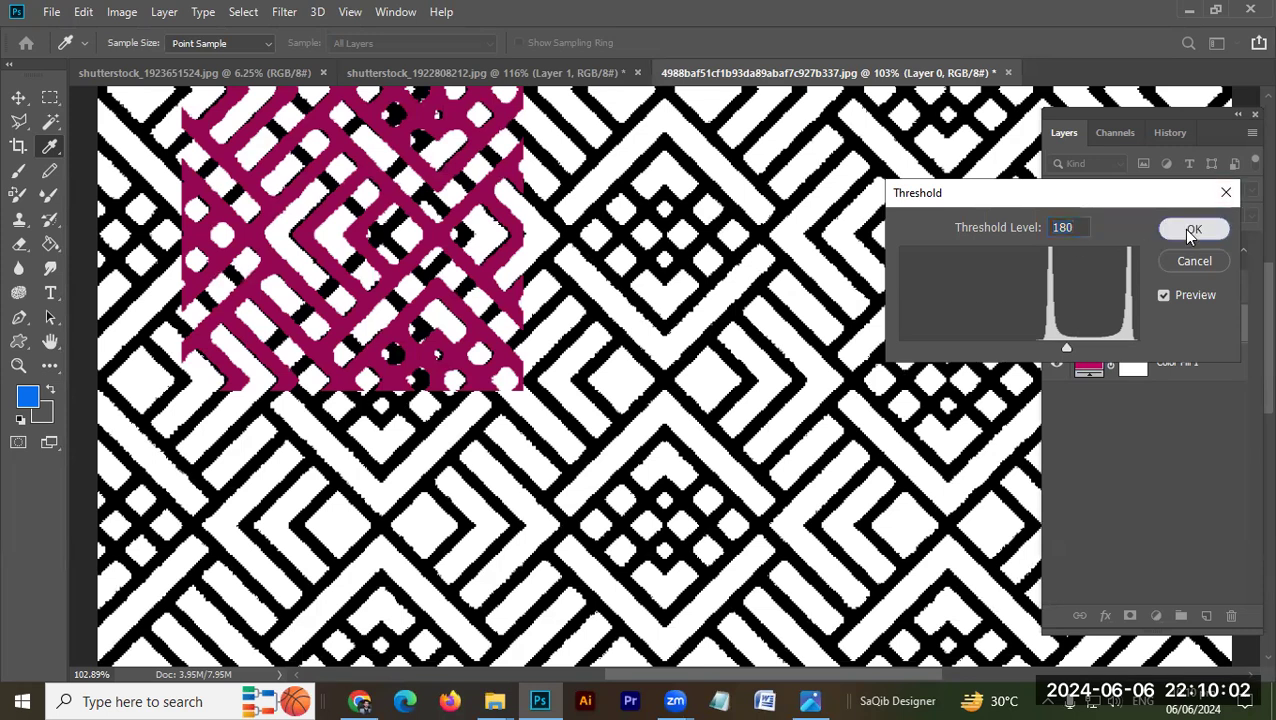
key(w)
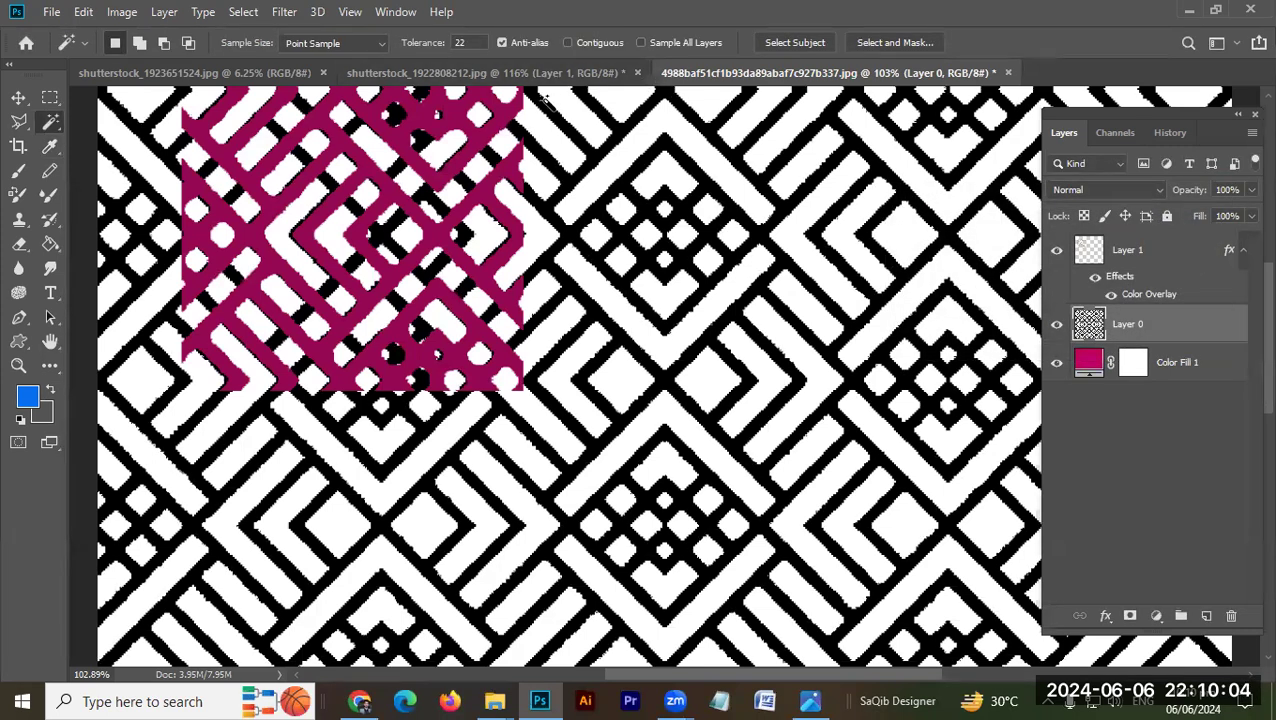
- Select all white areas of Layer 0 with the Magic Wand, delete them and deselect
key(e)
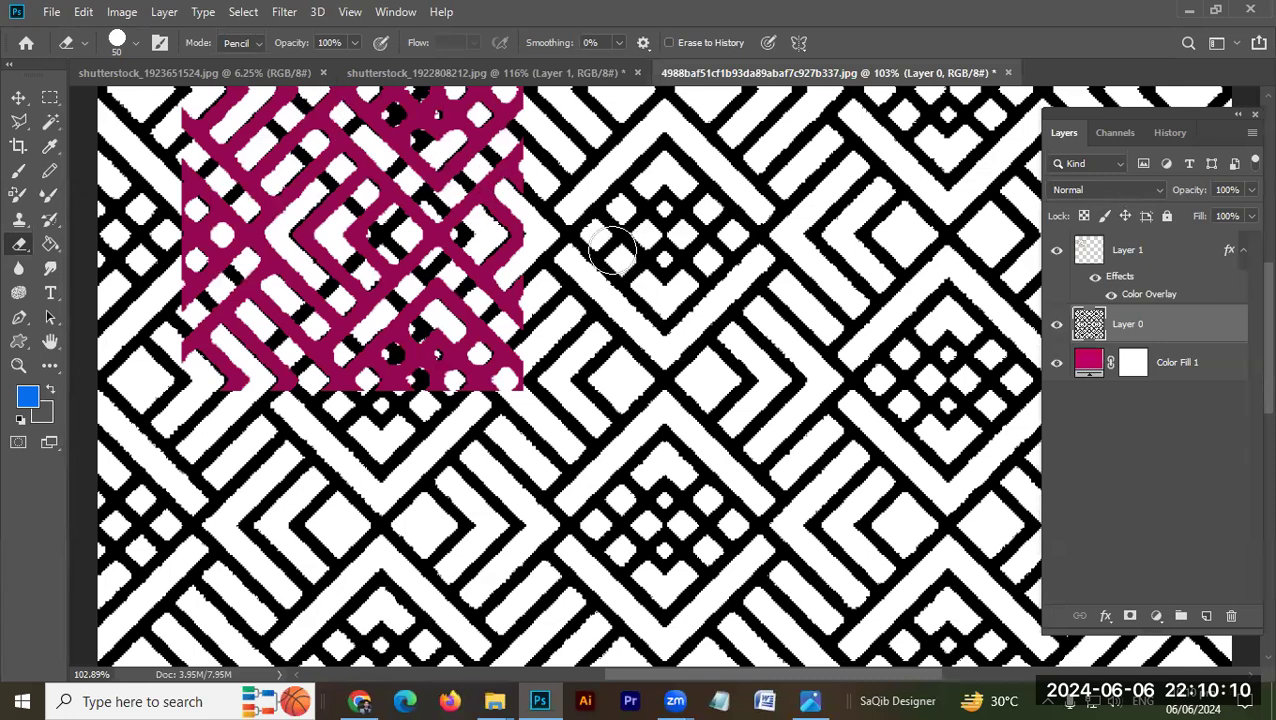
key(w)
click(596, 281)
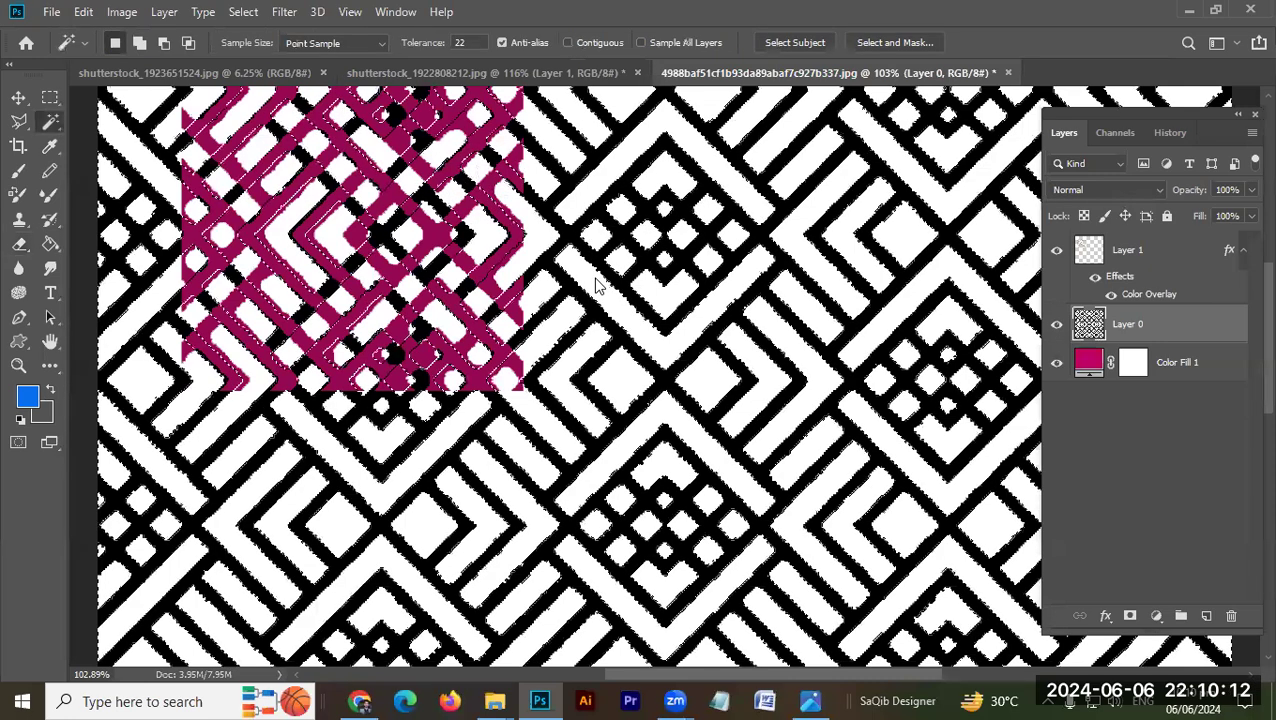
key(Delete)
key(ctrl+d)
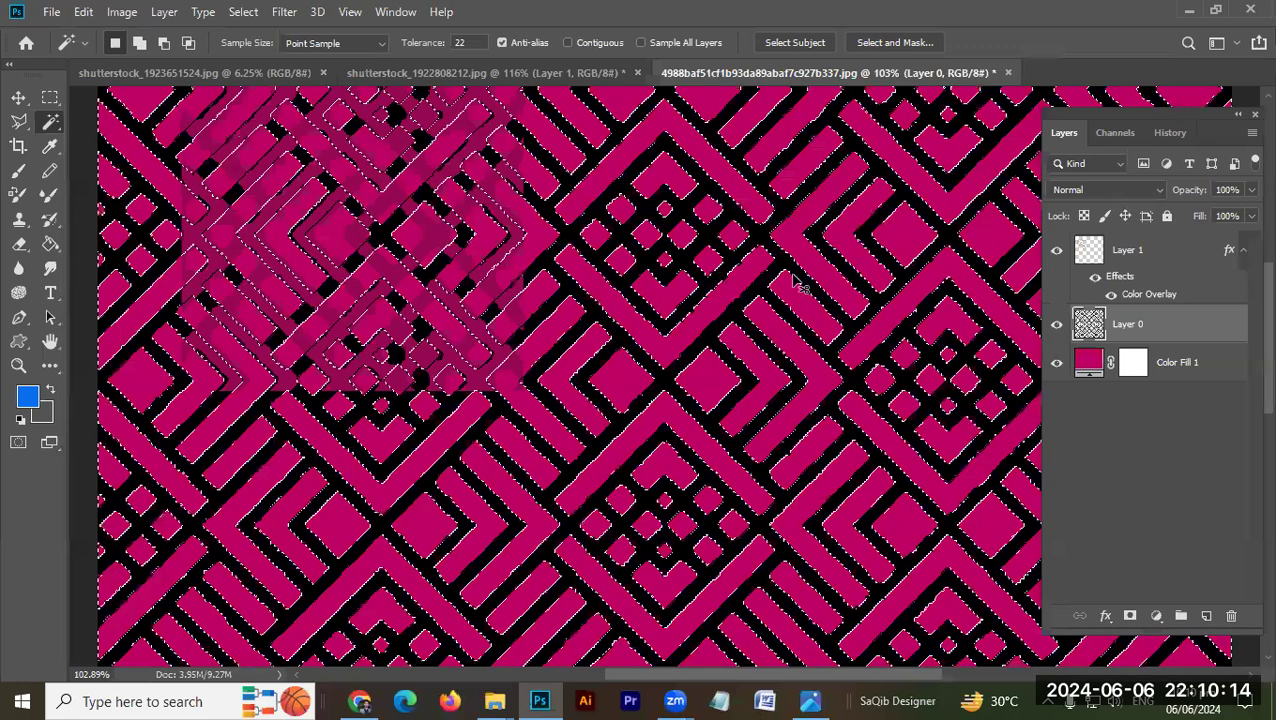
- Copy the Color Overlay layer style from Layer 1 and paste it onto Layer 0
right_click(1167, 250)
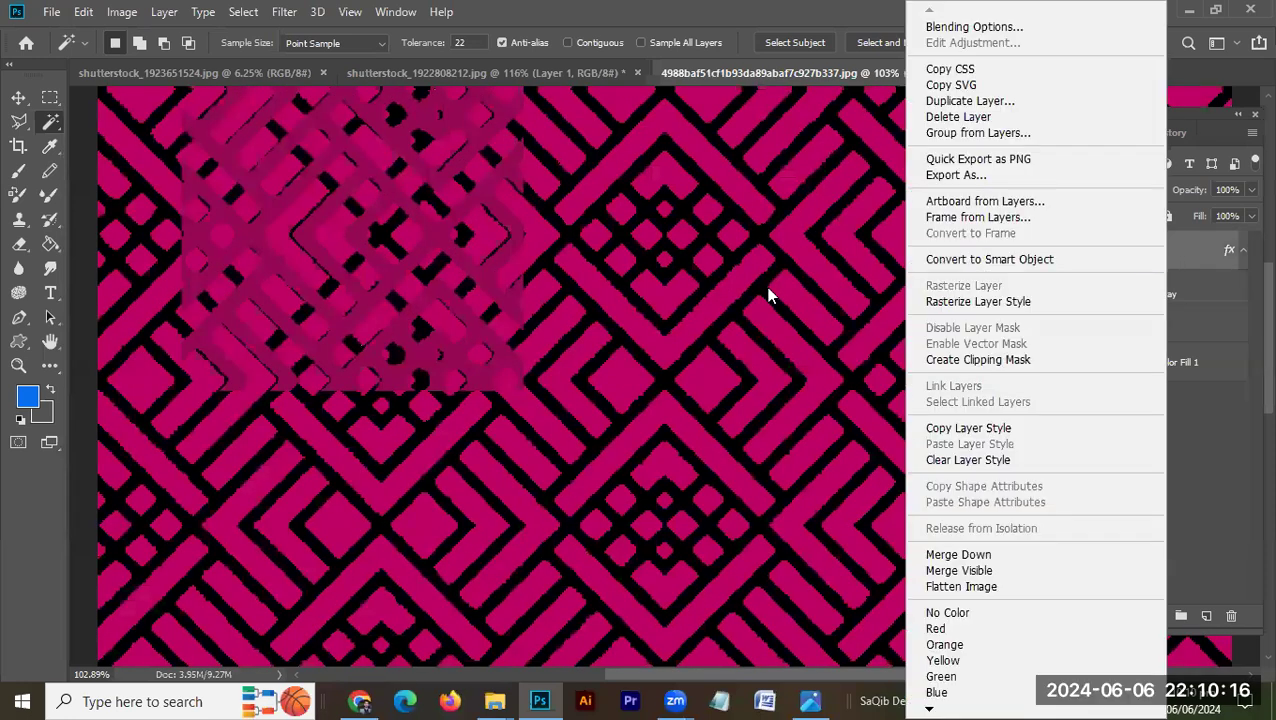
click(968, 428)
right_click(1169, 323)
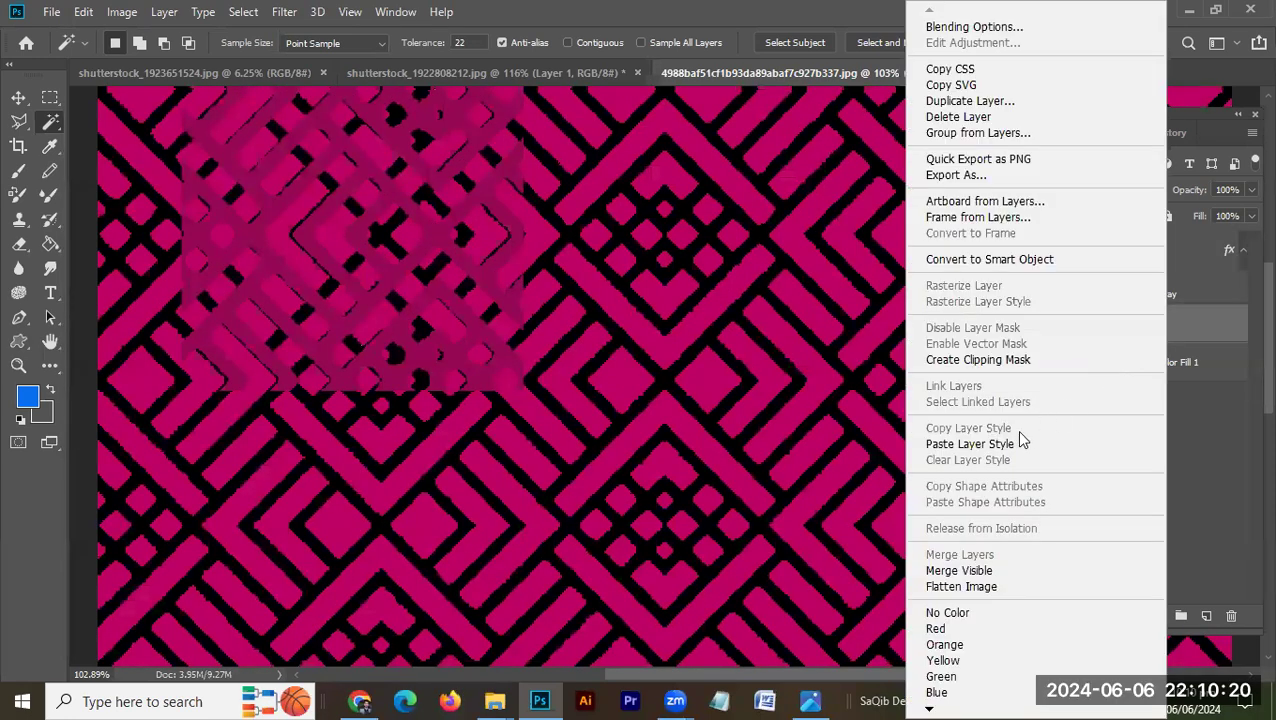
click(1008, 441)
- Examine the recolored pattern's edges up close, and view the gold ornament image shutterstock_1923651524.jpg for comparison
drag(470, 239, 570, 259)
drag(758, 344, 686, 309)
drag(708, 352, 622, 270)
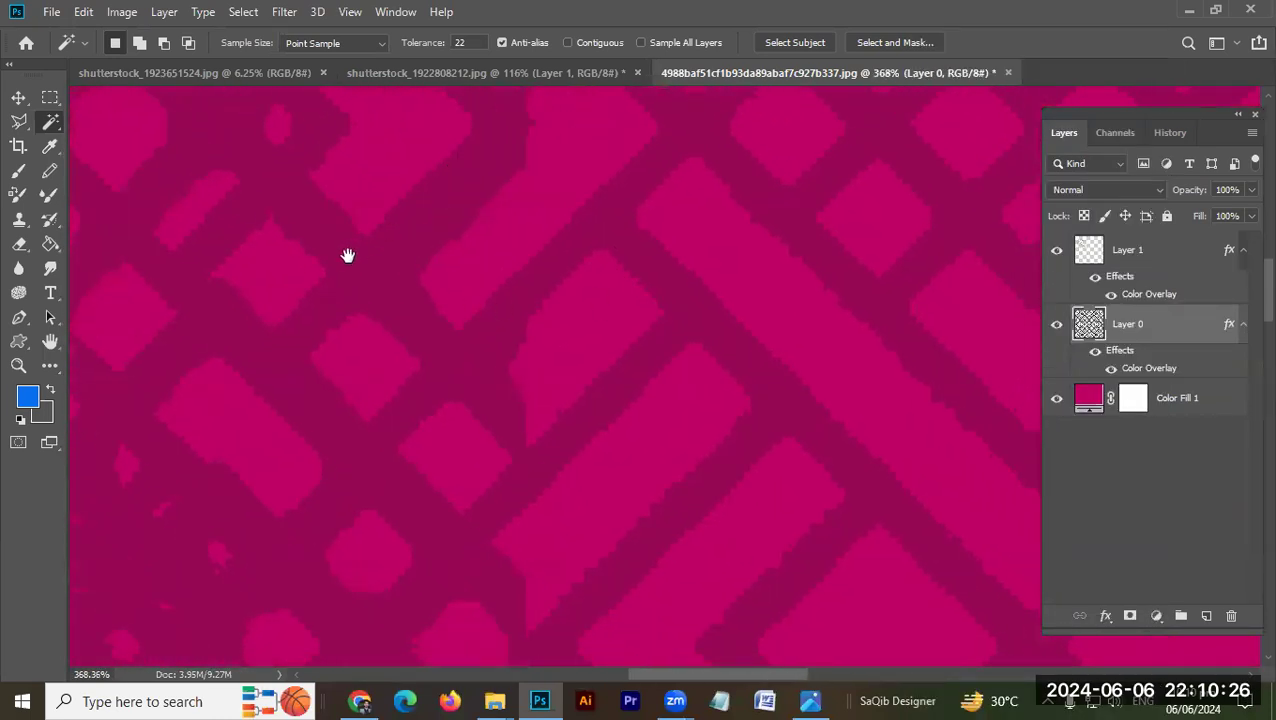
drag(843, 404, 809, 421)
drag(742, 445, 641, 381)
drag(689, 333, 712, 347)
click(267, 72)
key(v)
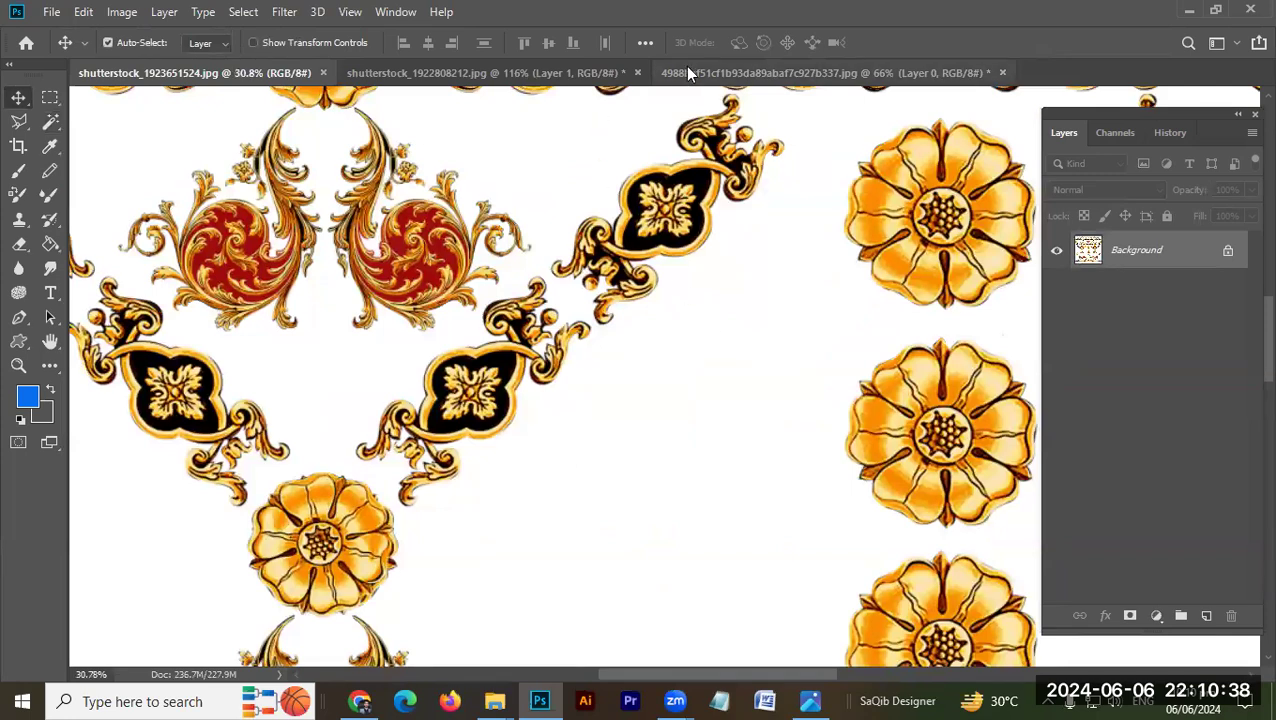
- Close the magenta geometric pattern and shutterstock_1922808212.jpg without saving either document
click(845, 75)
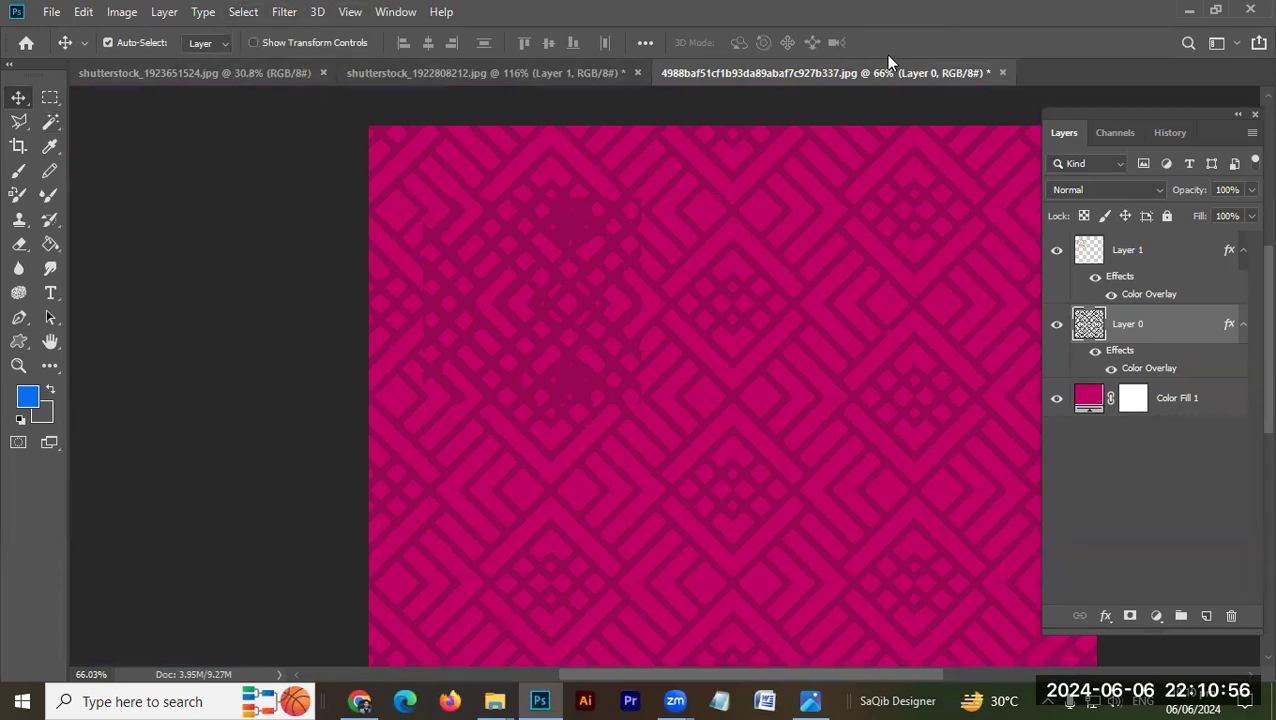
click(1002, 73)
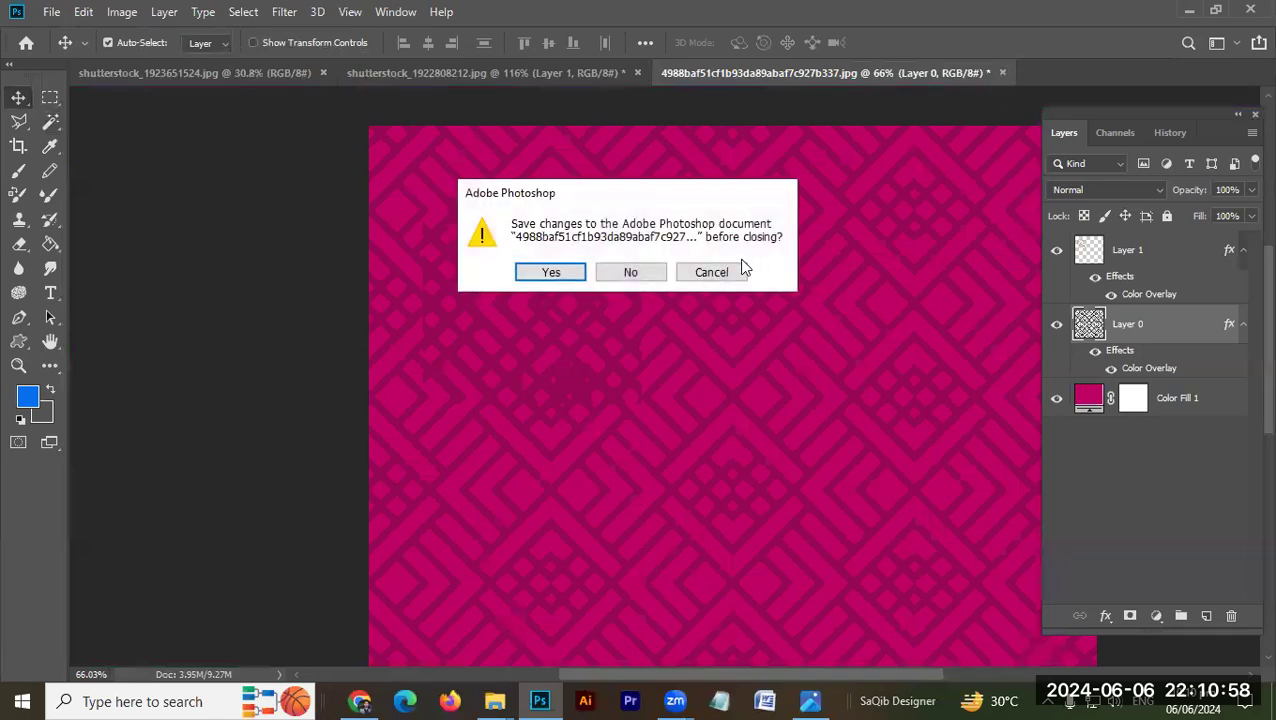
click(630, 273)
click(638, 73)
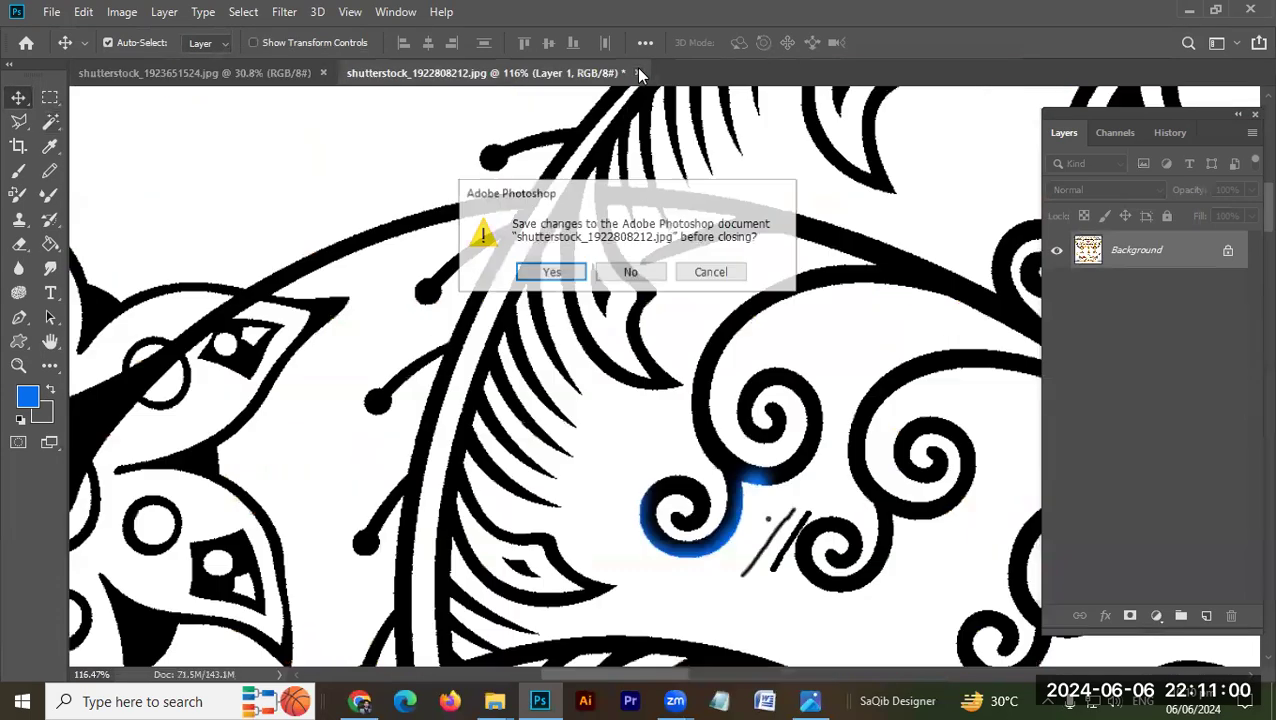
click(630, 273)
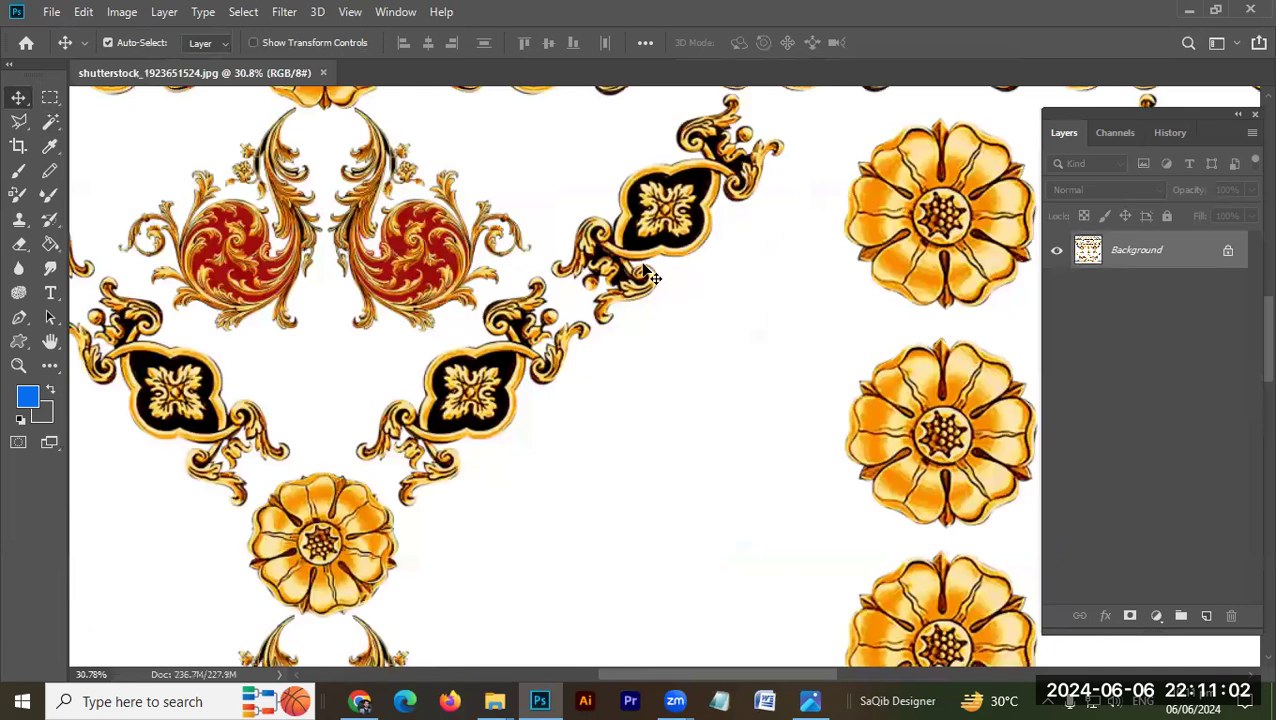
- Unlock the Background layer of shutterstock_1923651524.jpg and delete its white areas with a Magic Wand selection at tolerance 22
click(1228, 252)
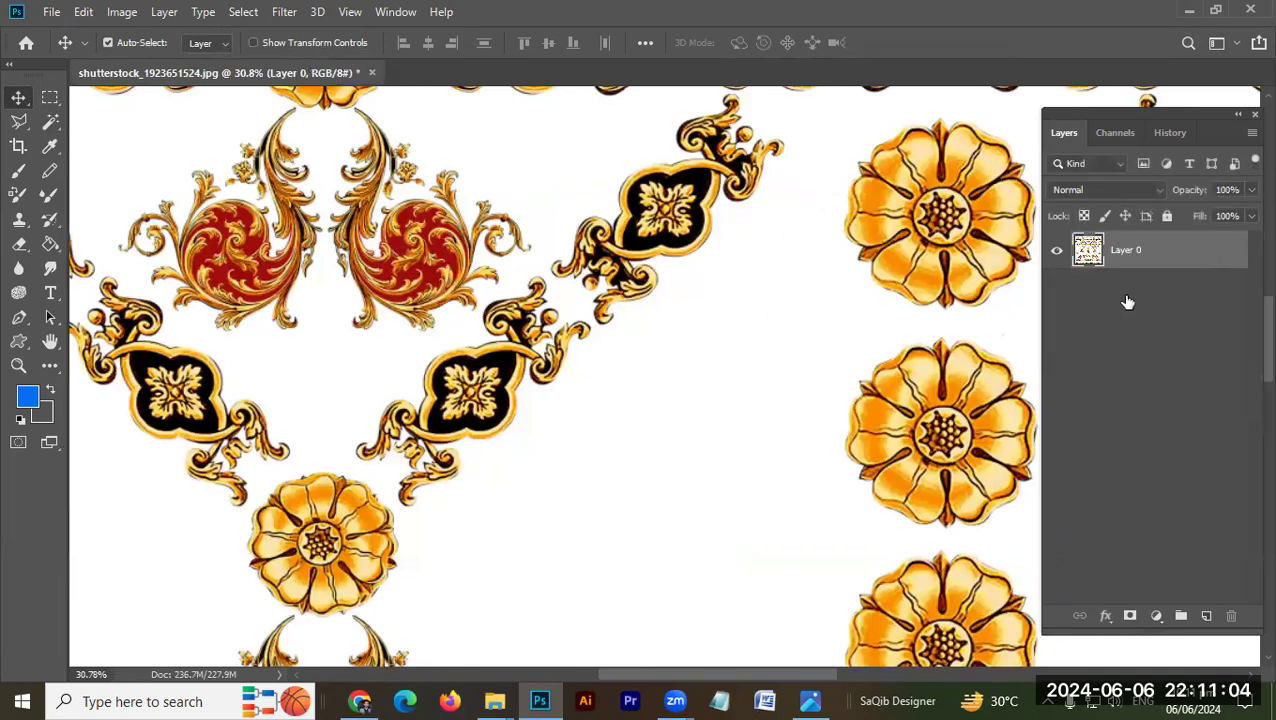
key(w)
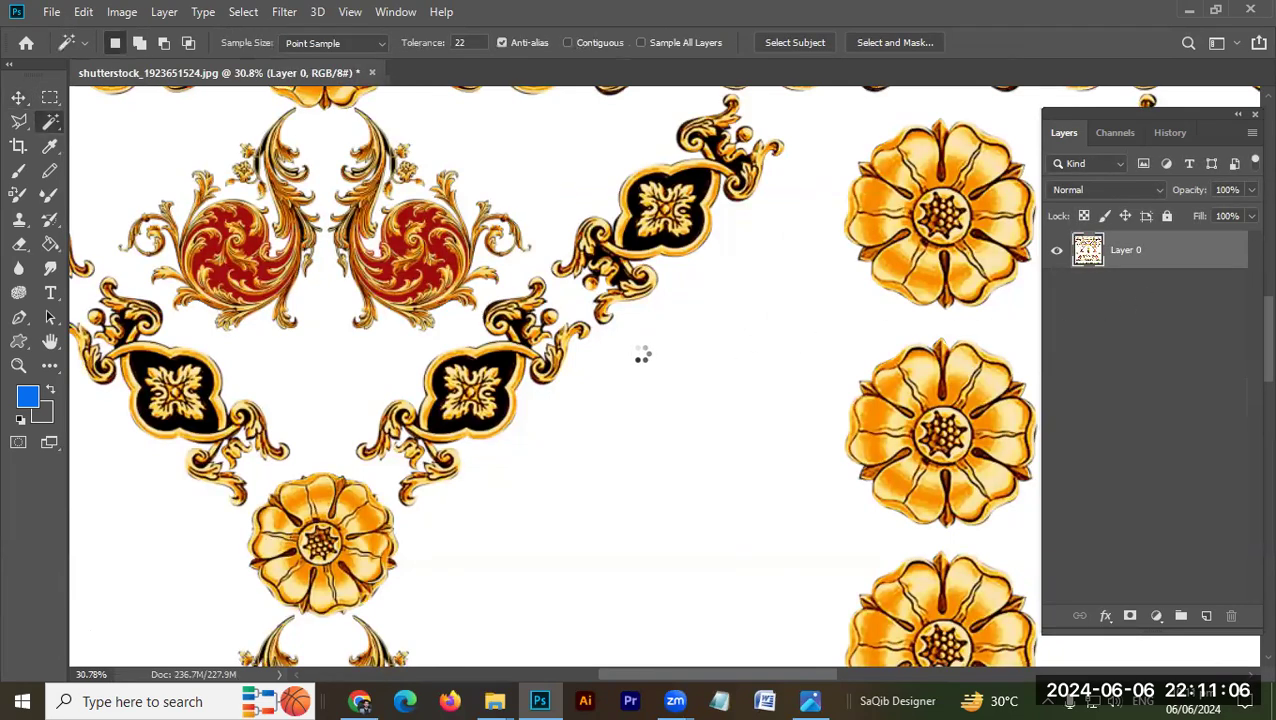
click(597, 380)
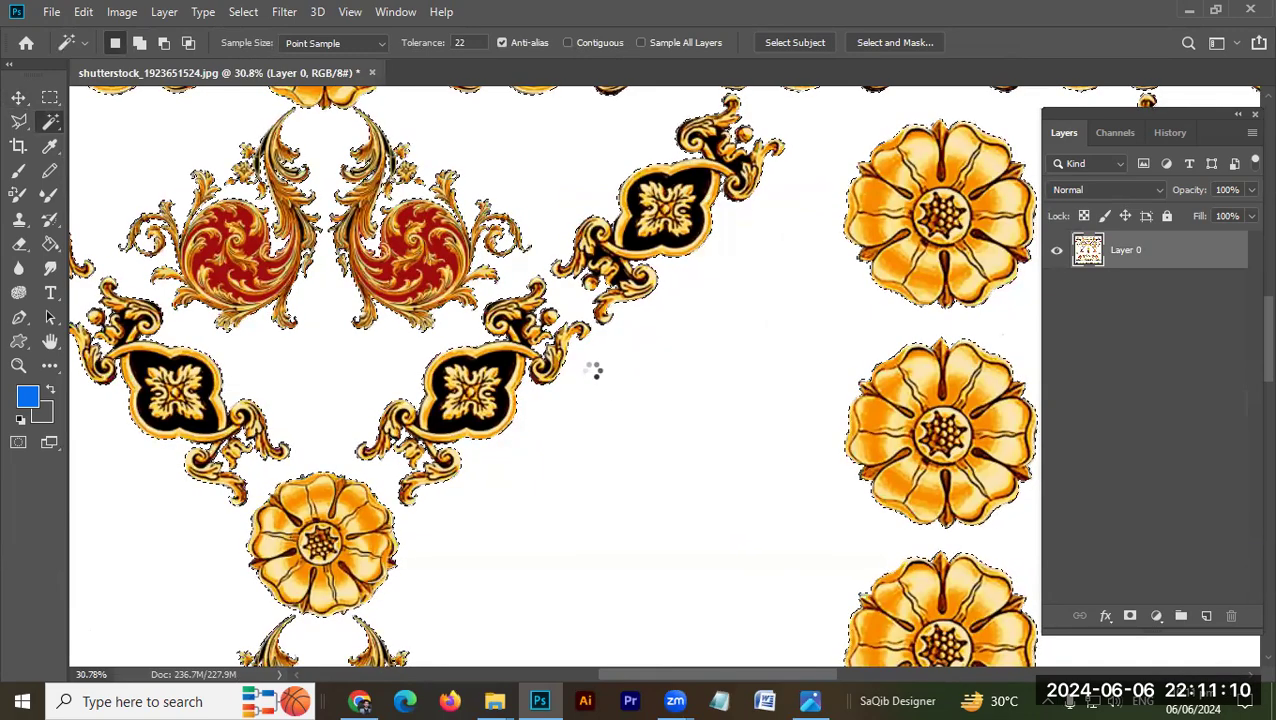
key(Delete)
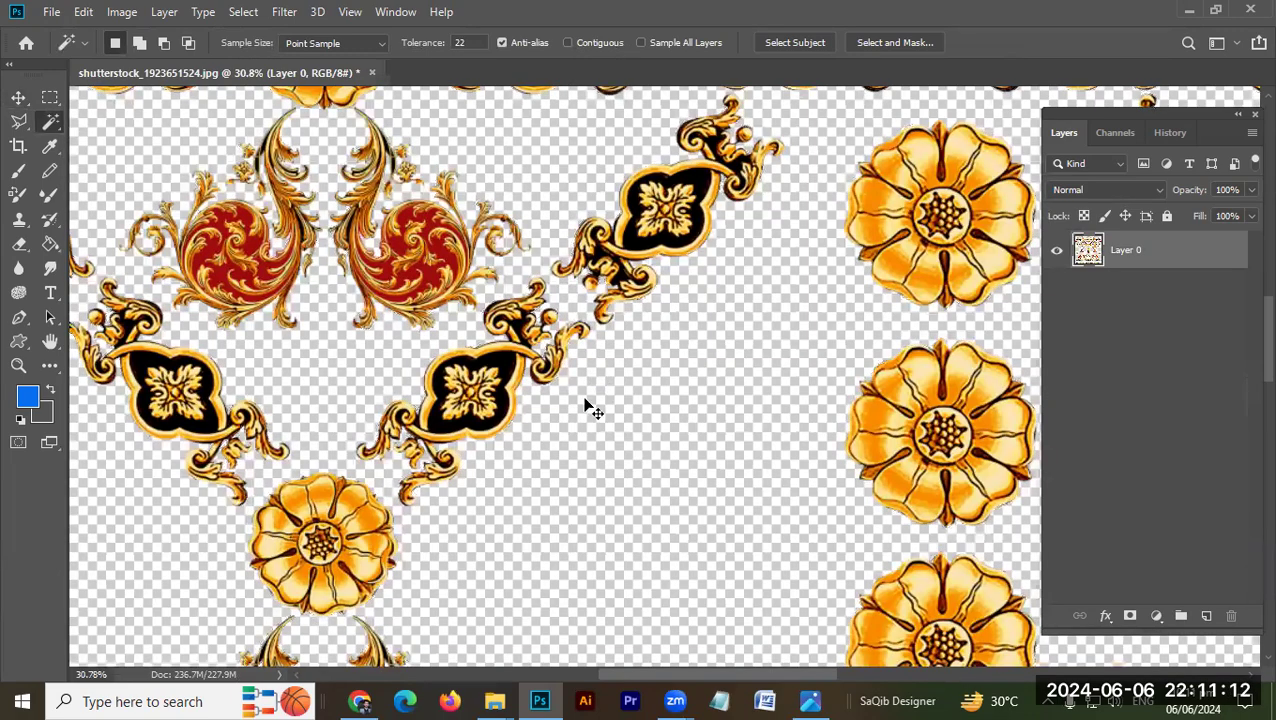
- Close the ornament image without saving and go to the "00 High Resoulation searching data" folder in File Explorer
key(ctrl+w)
click(631, 280)
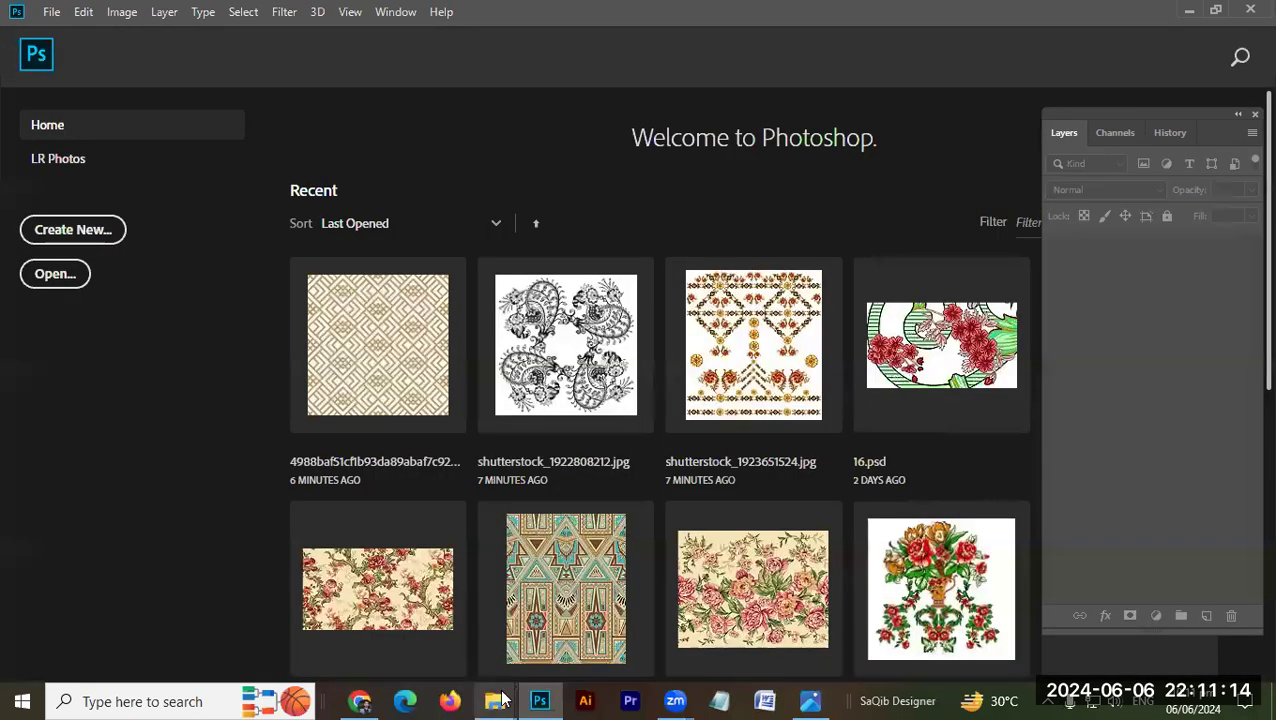
mouse_move(503, 700)
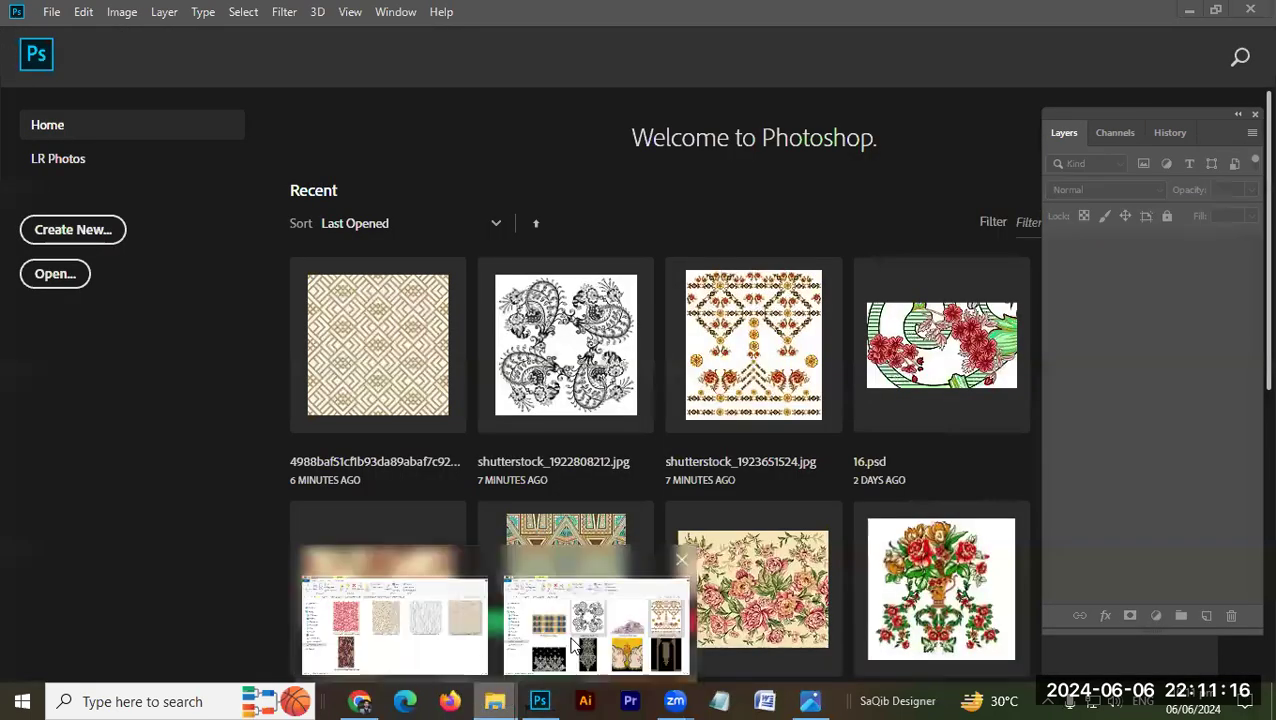
click(575, 645)
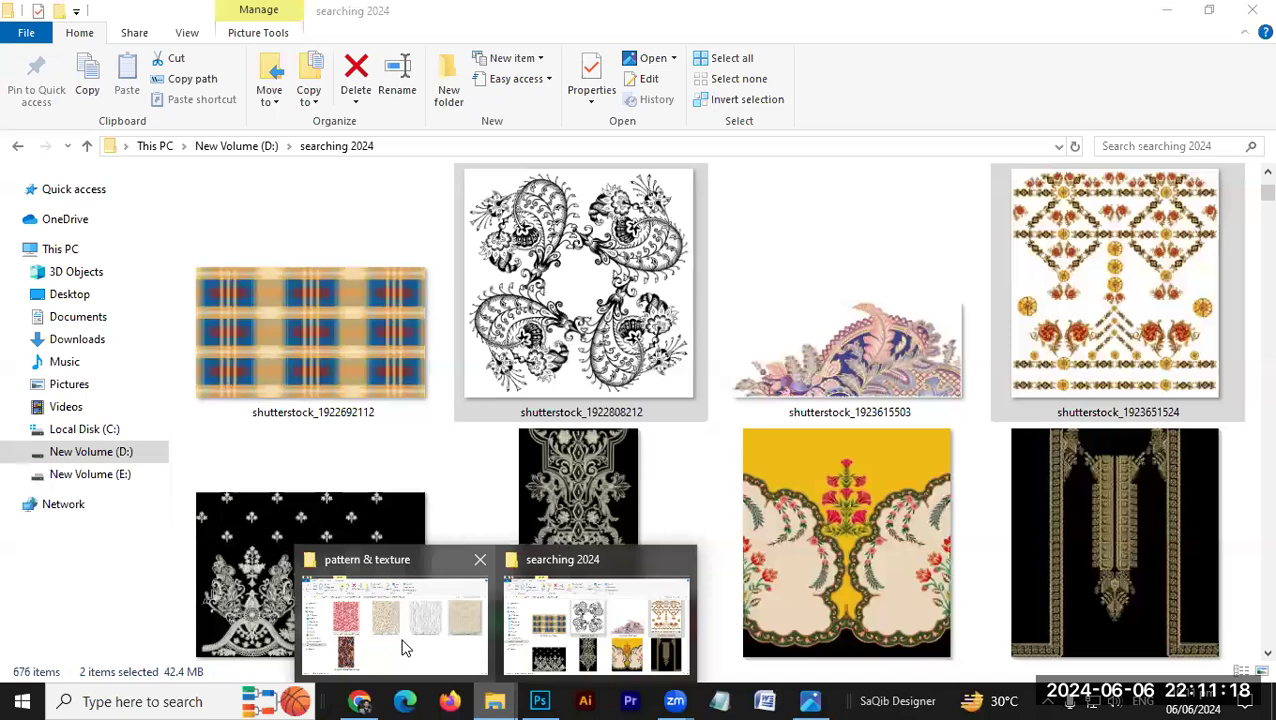
click(405, 648)
click(496, 146)
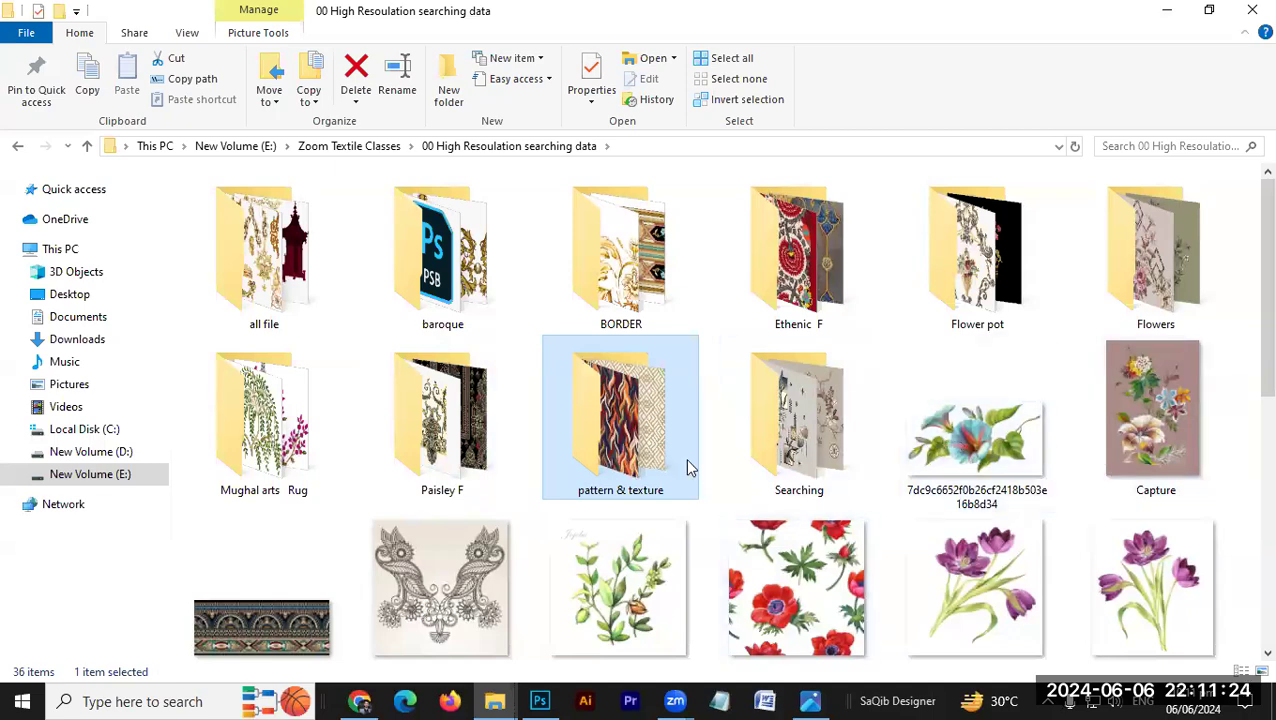
scroll(688, 467, down, 5)
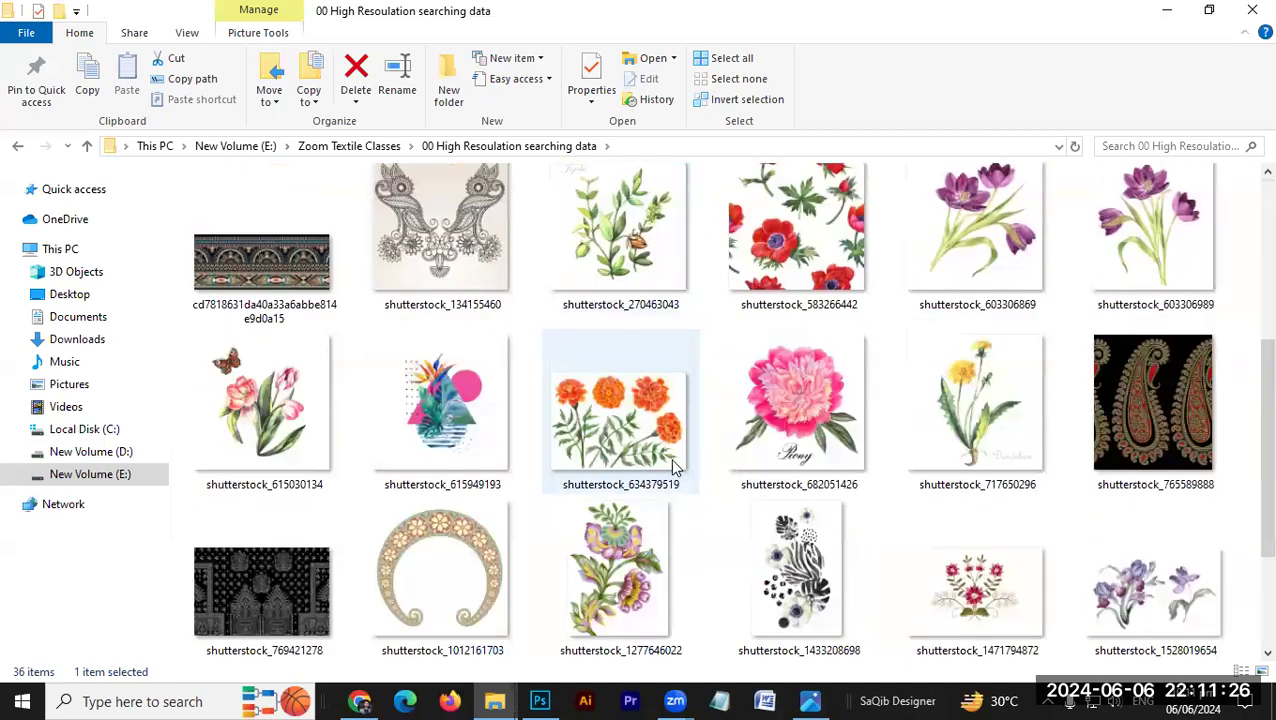
scroll(688, 467, down, 3)
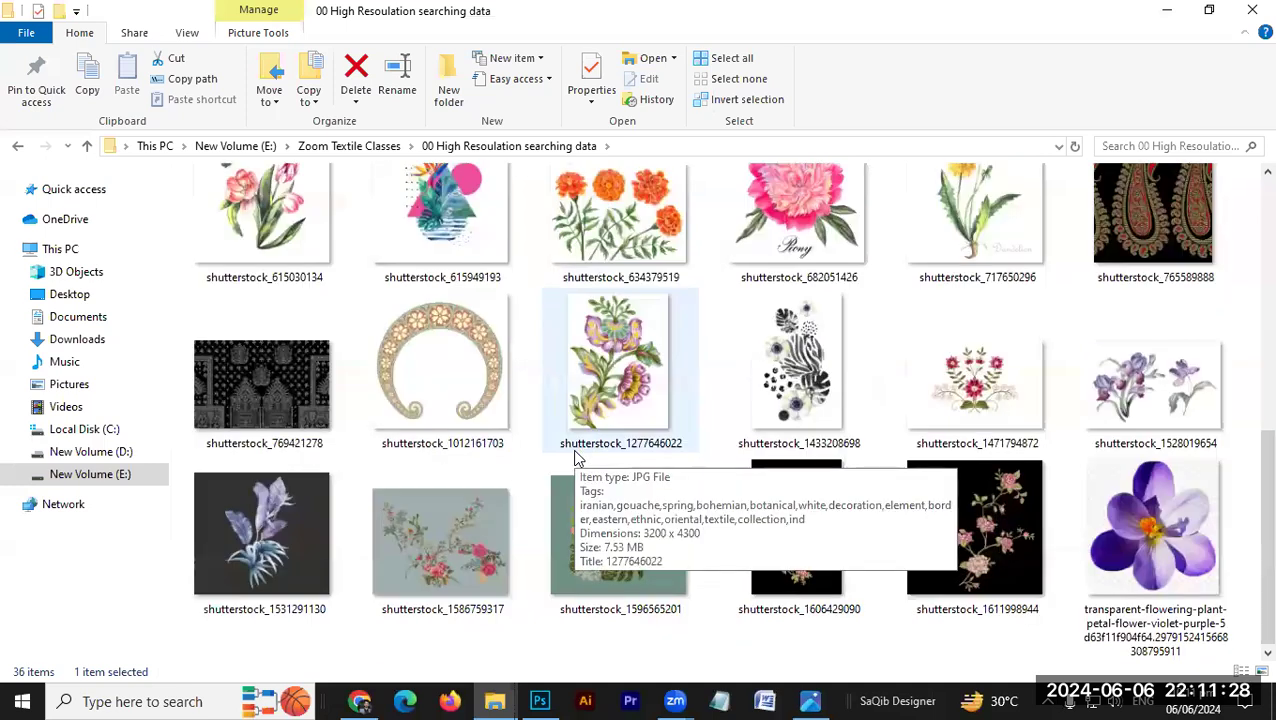
scroll(575, 458, up, 1)
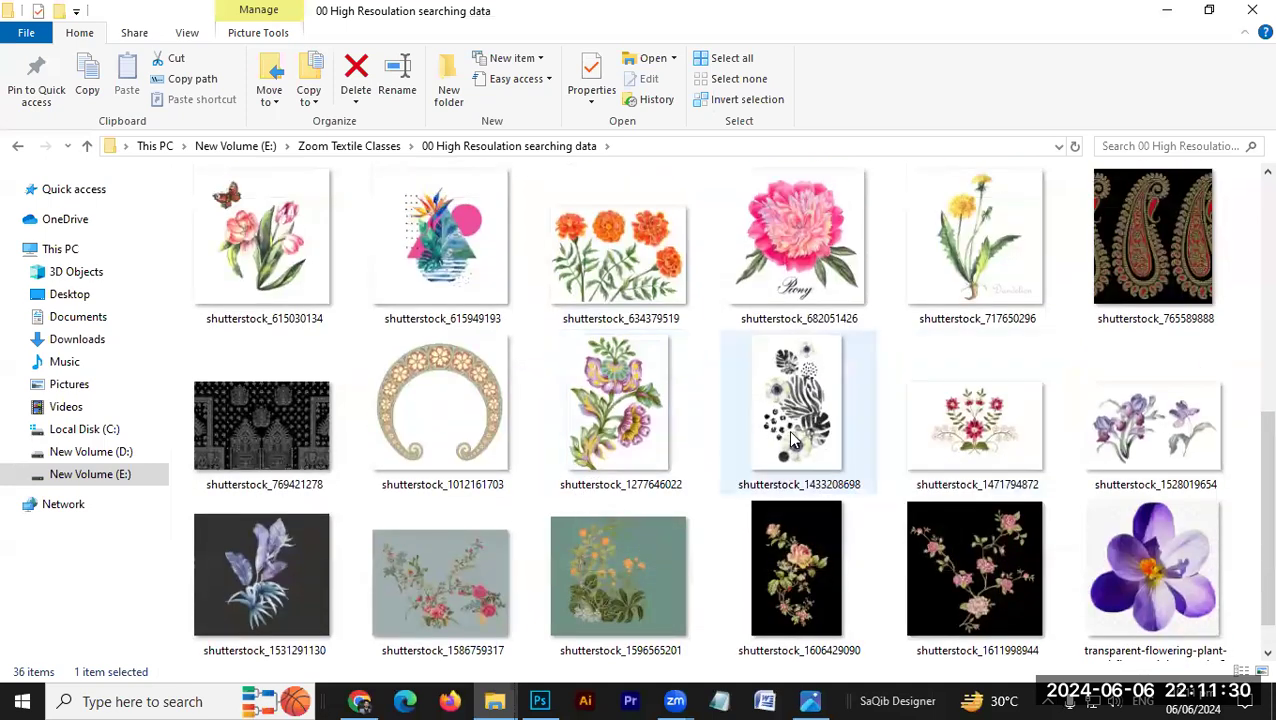
click(795, 428)
click(955, 463)
key(alt+Return)
drag(783, 433, 834, 433)
key(Escape)
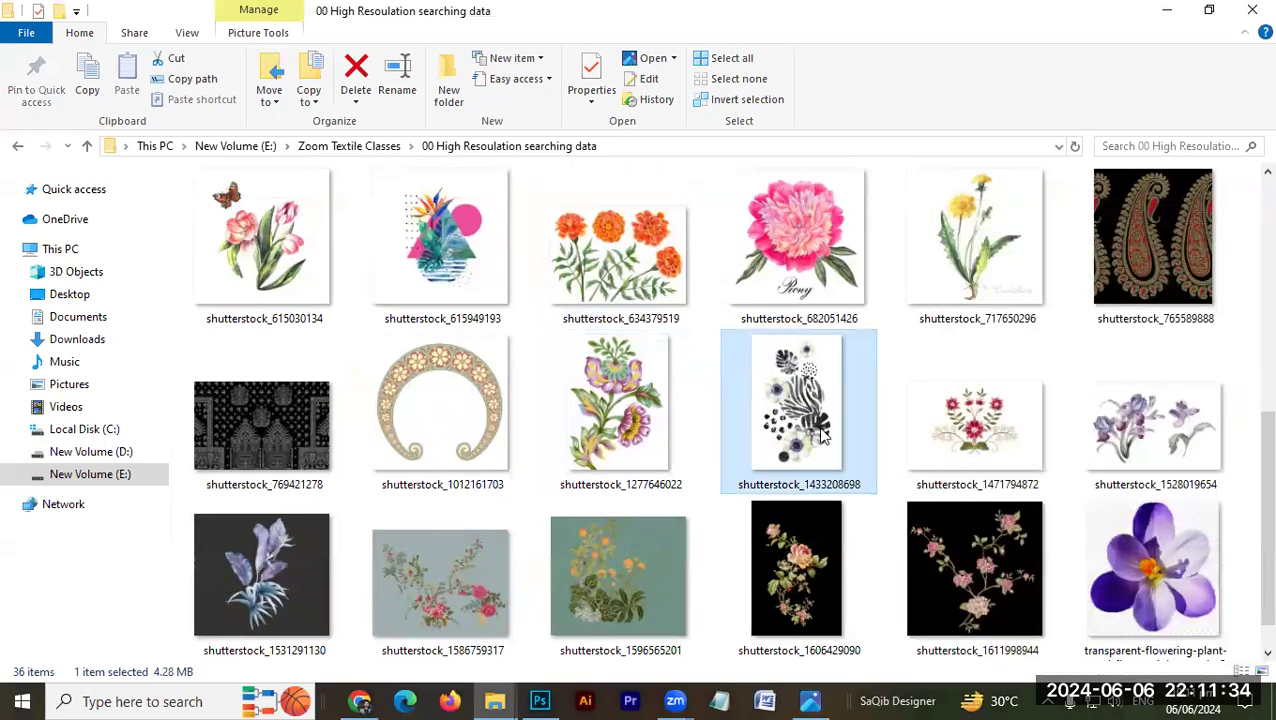
drag(757, 405, 1119, 444)
key(alt+Tab)
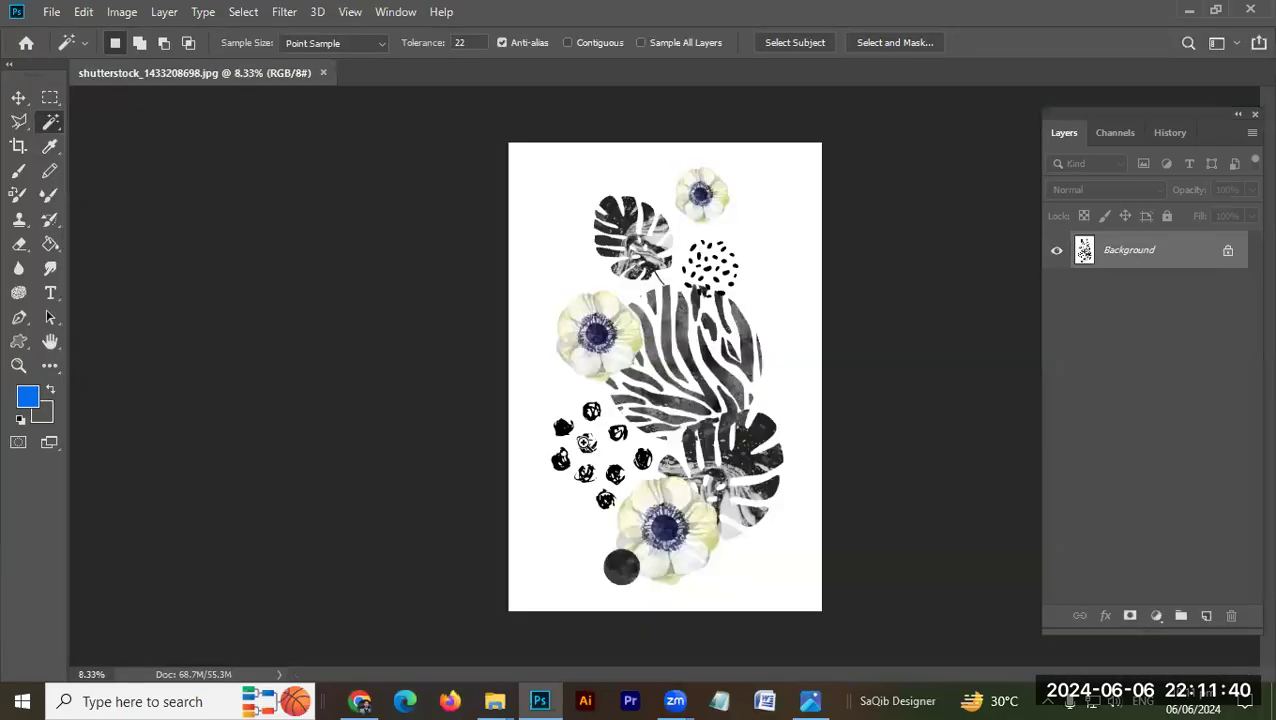
- Examine the black scribbled dots, leaf and pale flower edges of the opened artwork up close
drag(585, 442, 493, 262)
drag(524, 452, 480, 460)
drag(600, 434, 561, 402)
drag(545, 455, 598, 448)
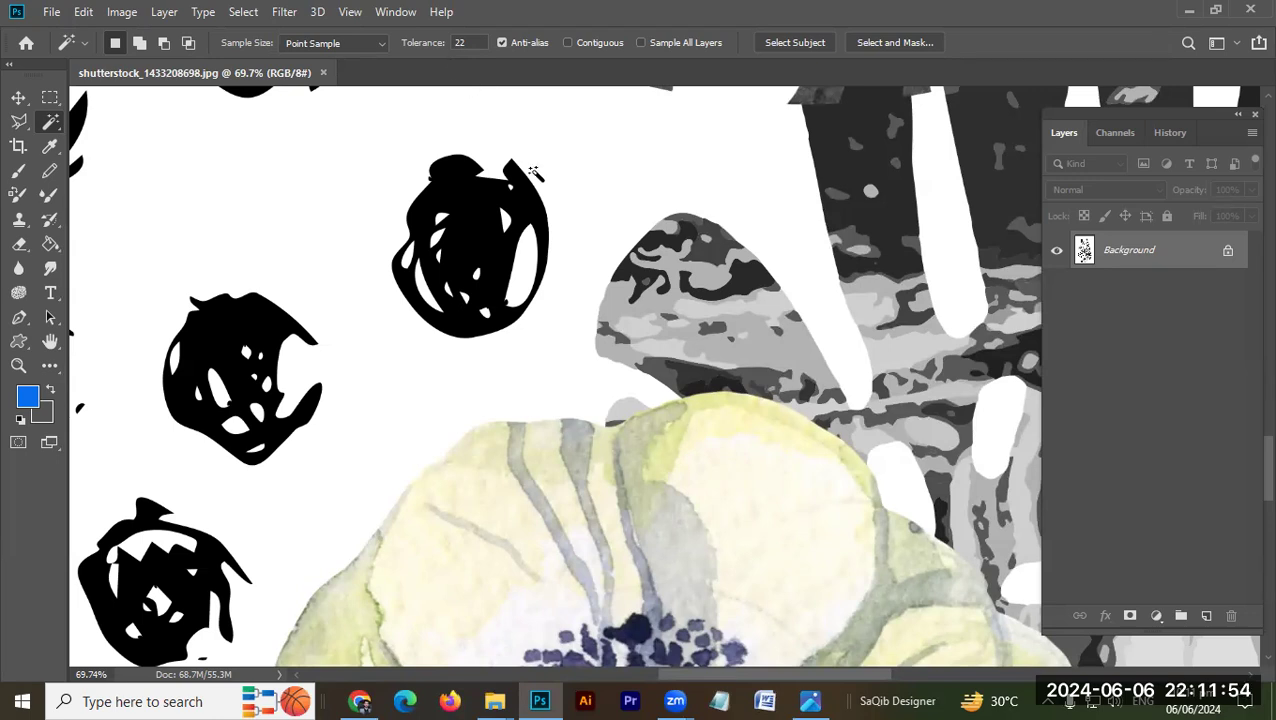
drag(555, 193, 571, 204)
drag(533, 203, 557, 290)
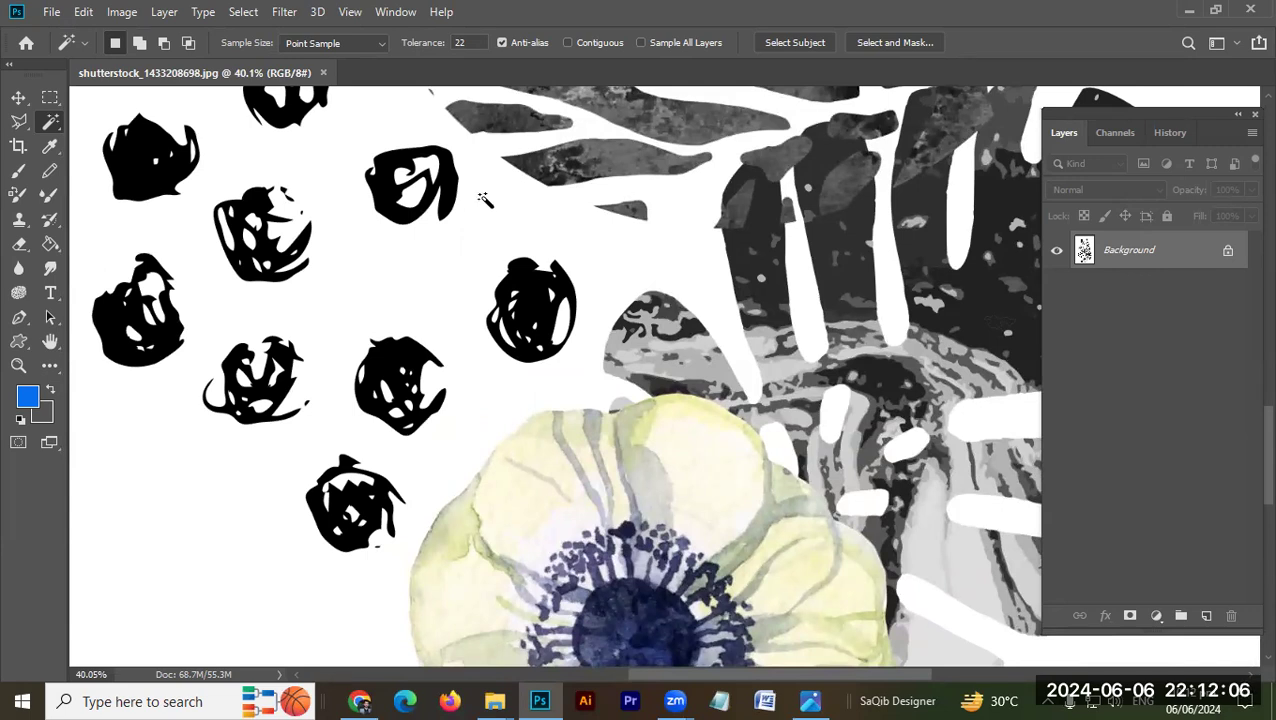
- Unlock the Background layer, select all its white areas with the Magic Wand at tolerance 22, delete them and deselect
click(1229, 252)
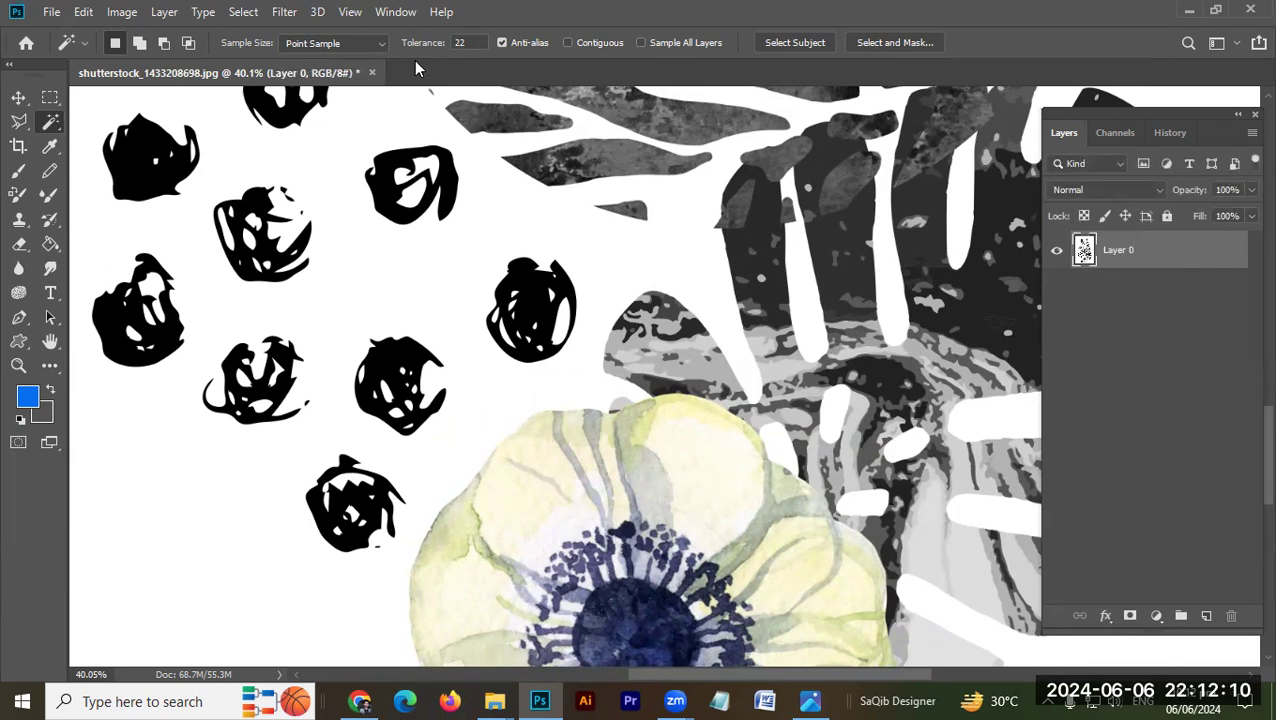
scroll(504, 208, down, 5)
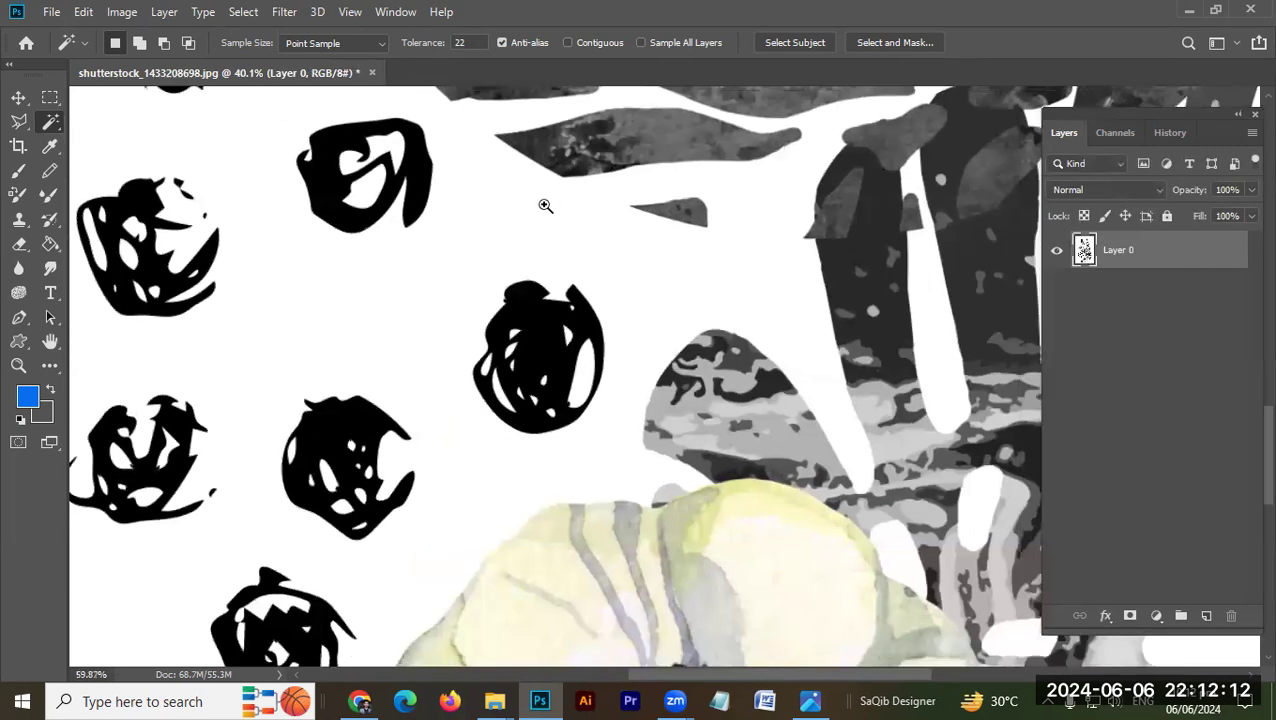
scroll(480, 310, up, 1)
scroll(465, 268, up, 2)
click(487, 288)
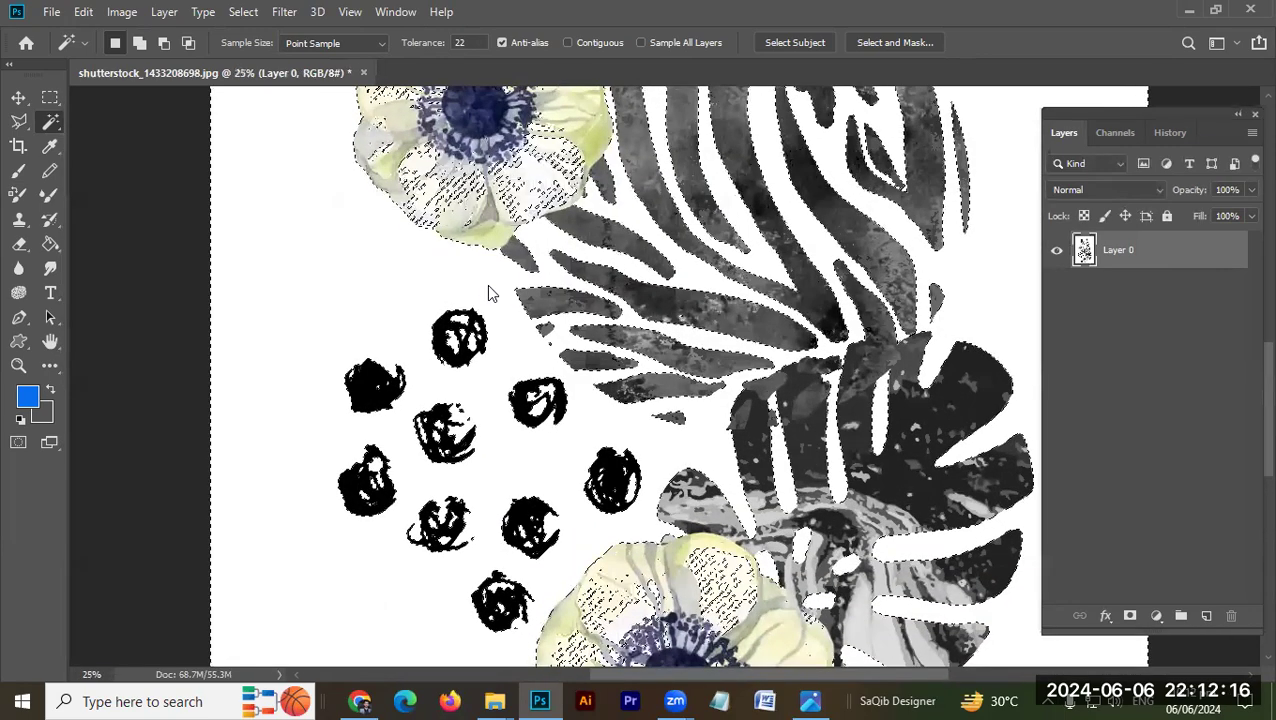
scroll(442, 277, down, 1)
scroll(442, 277, down, 1)
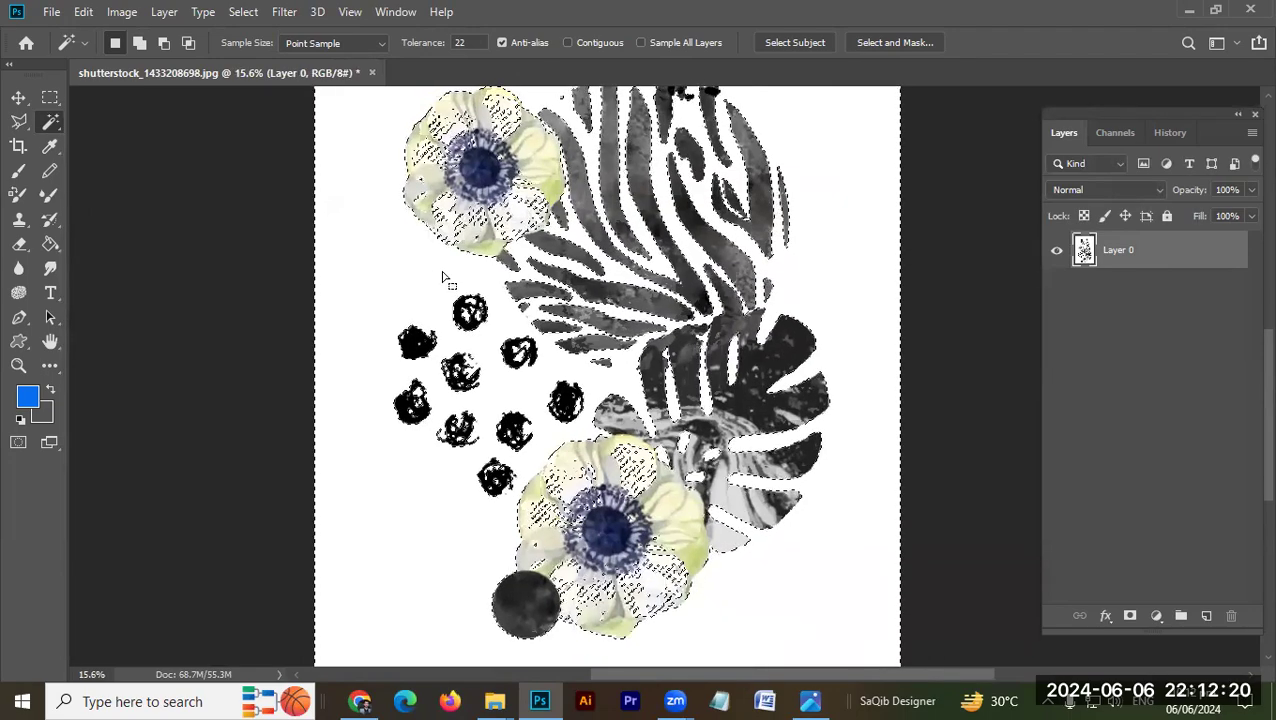
drag(538, 420, 532, 375)
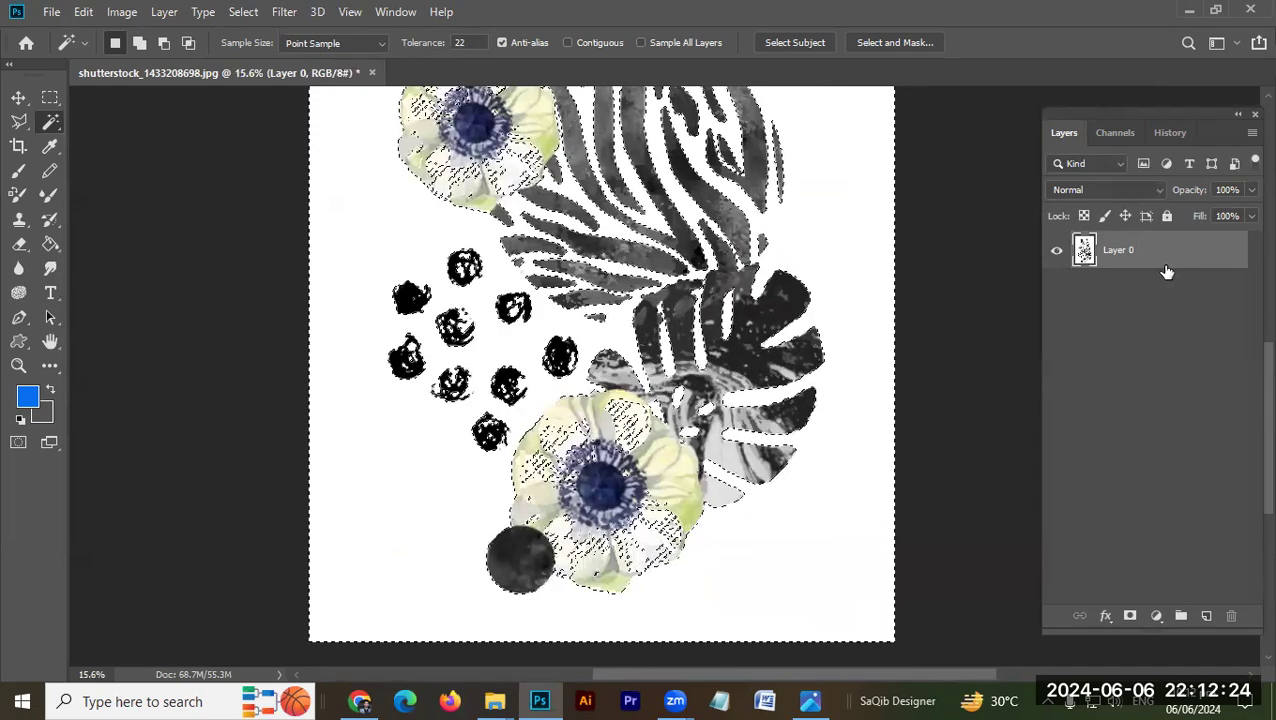
key(Delete)
key(ctrl+d)
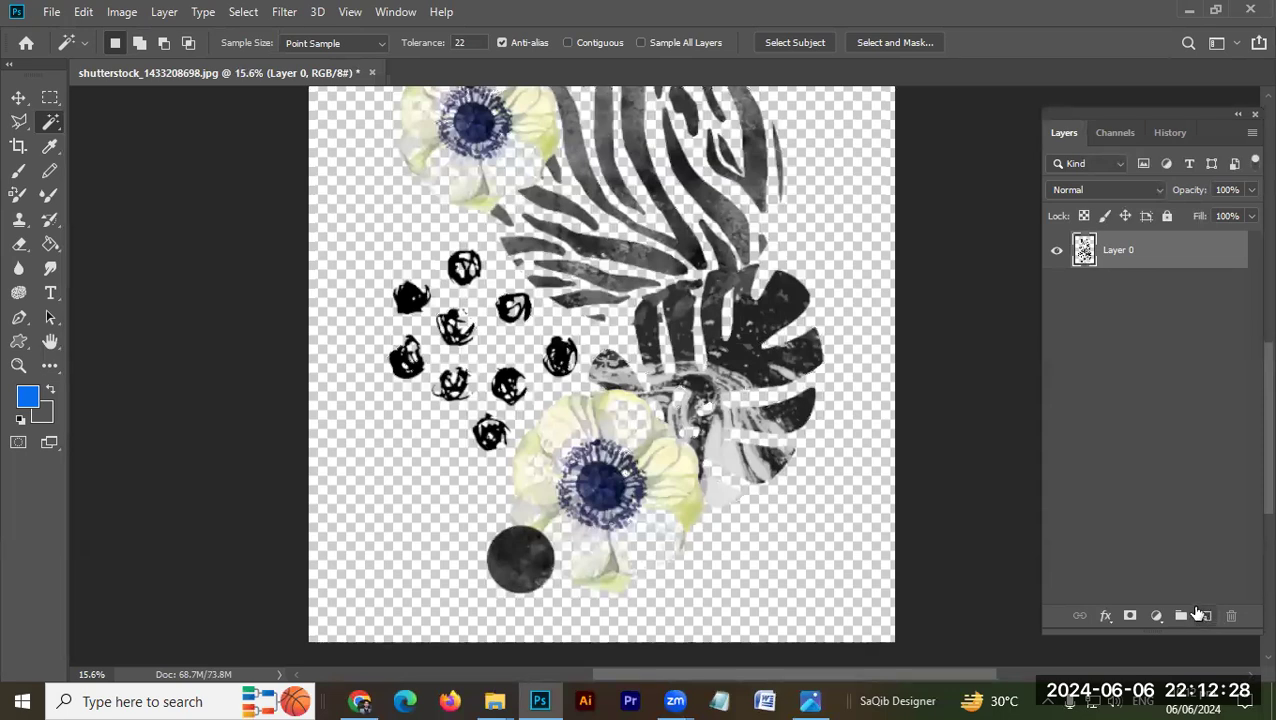
- Add a new layer beneath Layer 0 filled with the blue foreground color and check the lower flower's petals up close
ctrl+click(1206, 617)
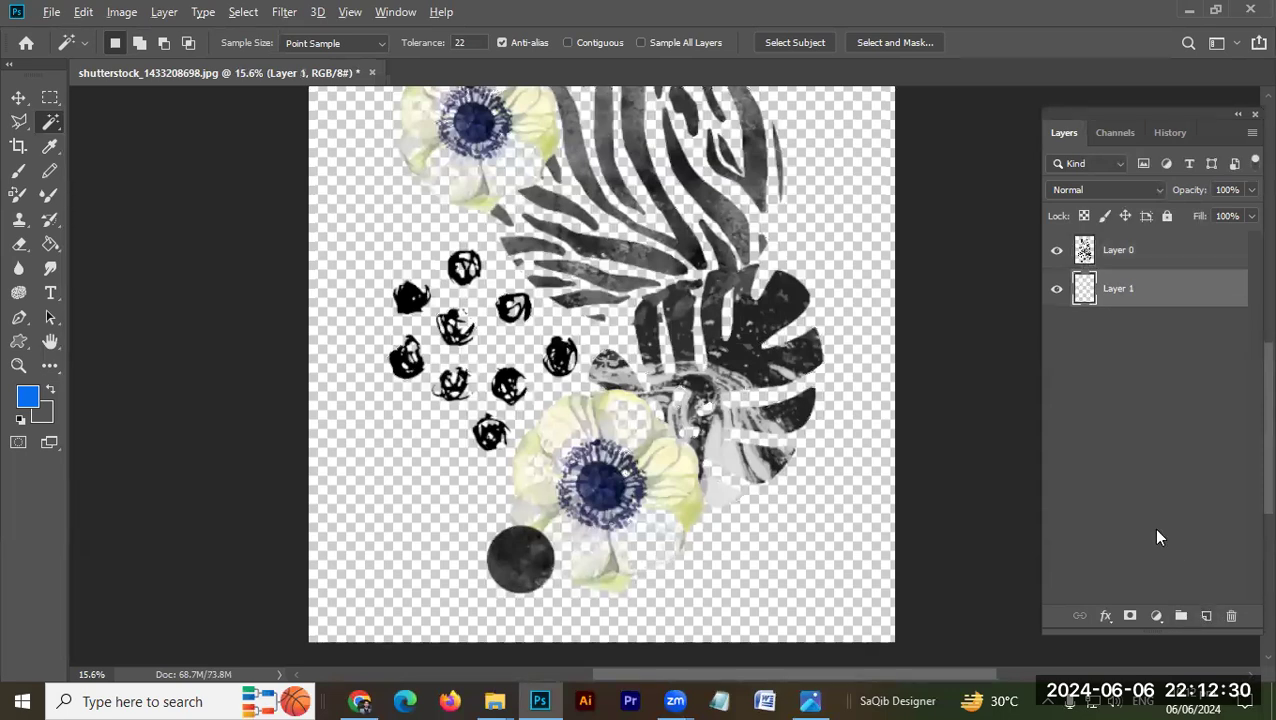
key(alt+BackSpace)
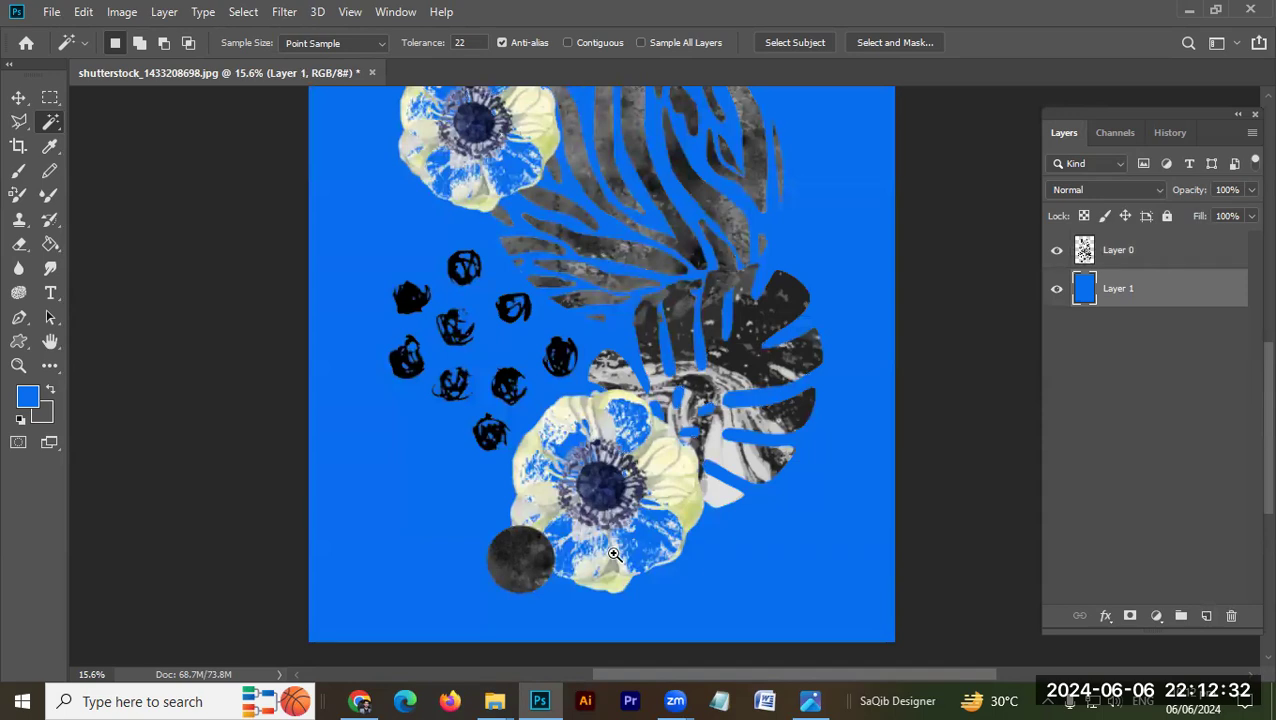
drag(575, 548, 890, 542)
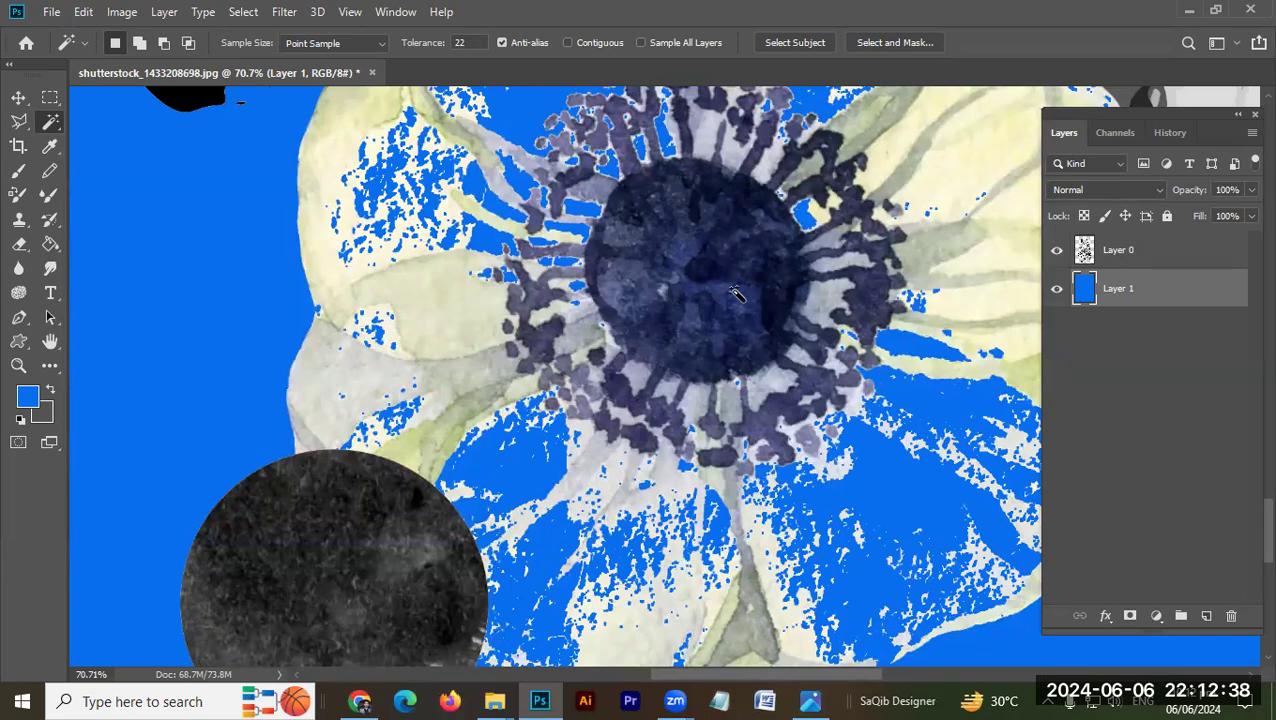
- Undo the blue Layer 1 and the deletion of the white areas, and clear the restored selection
drag(674, 503, 676, 690)
drag(645, 292, 672, 536)
drag(683, 369, 713, 614)
drag(468, 246, 640, 700)
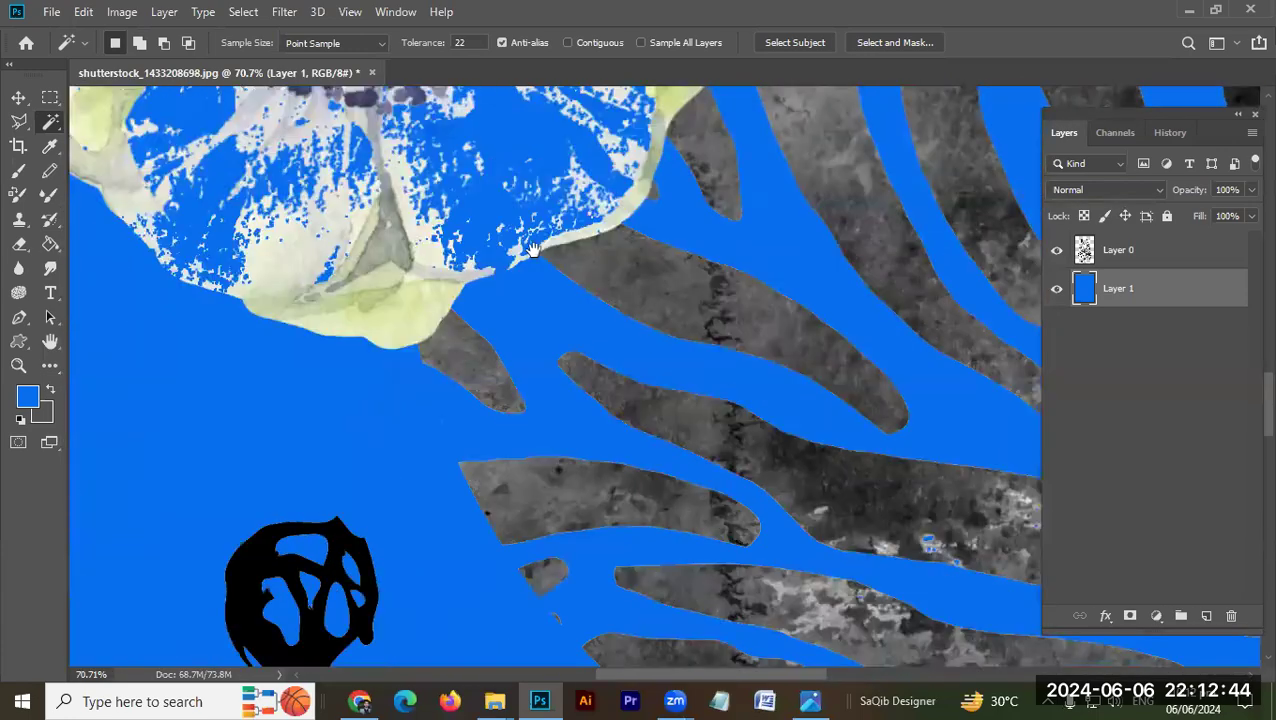
drag(519, 245, 561, 342)
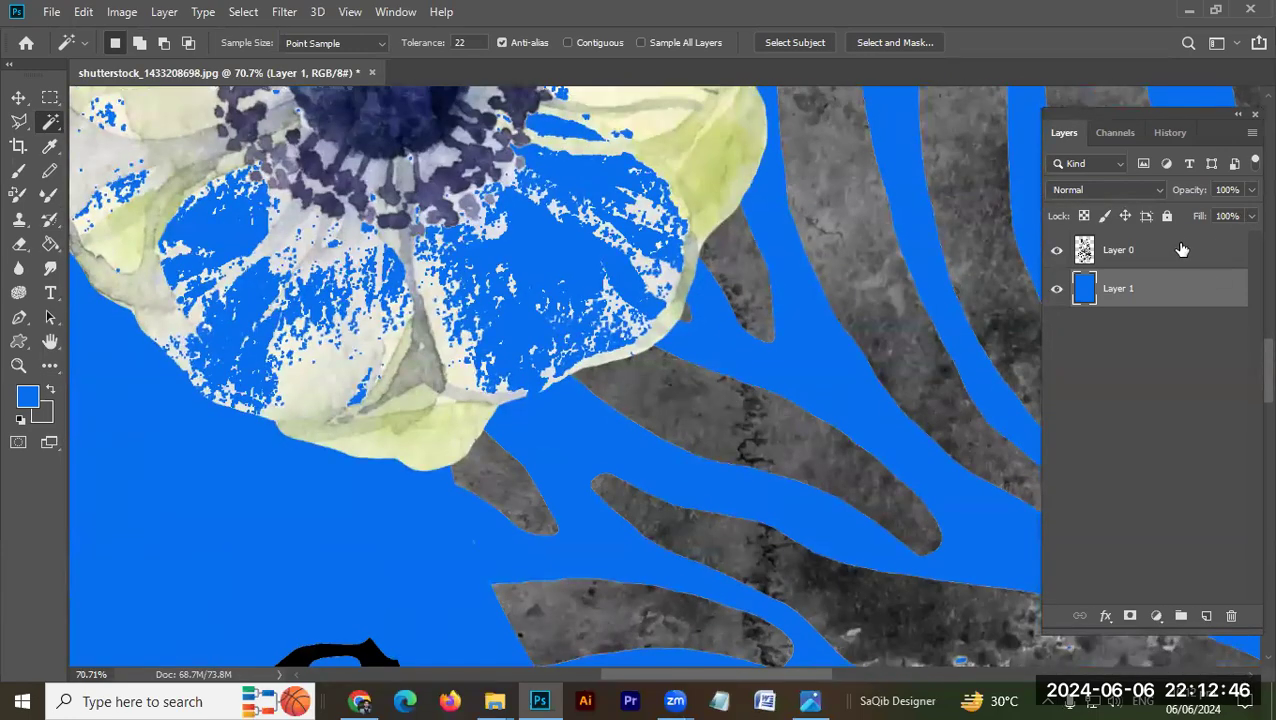
key(Delete)
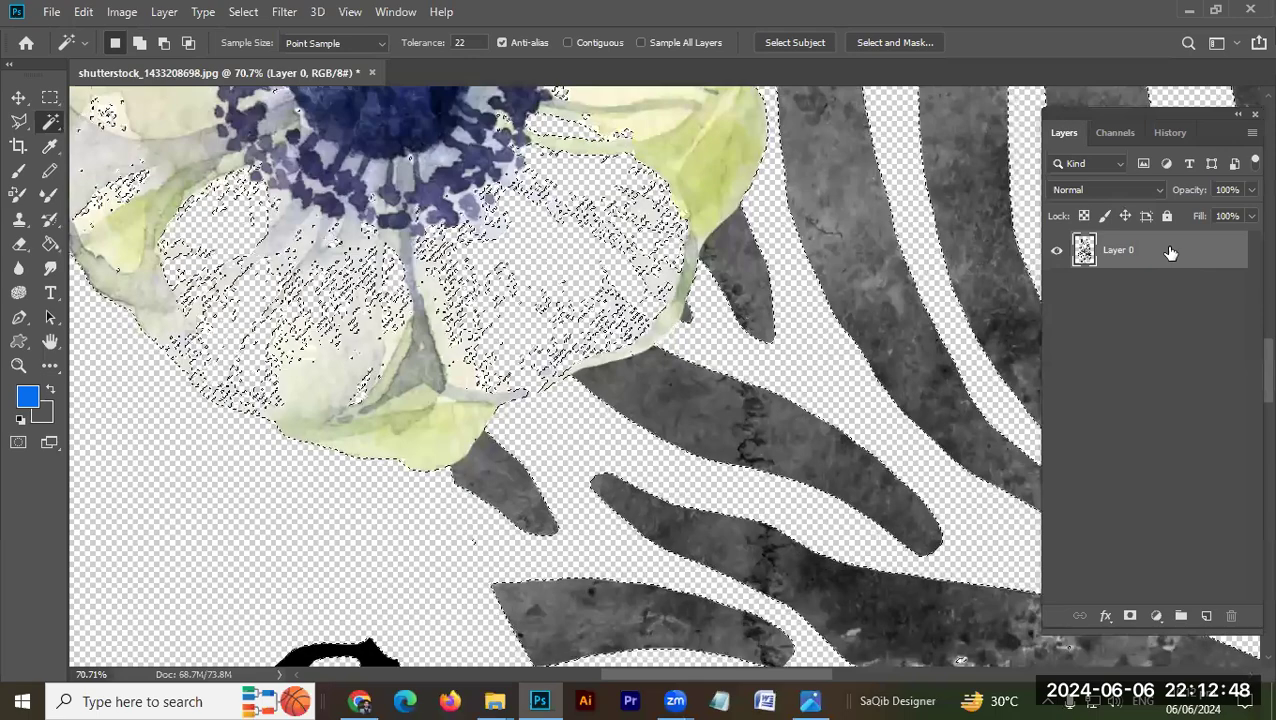
key(ctrl+z)
key(ctrl+d)
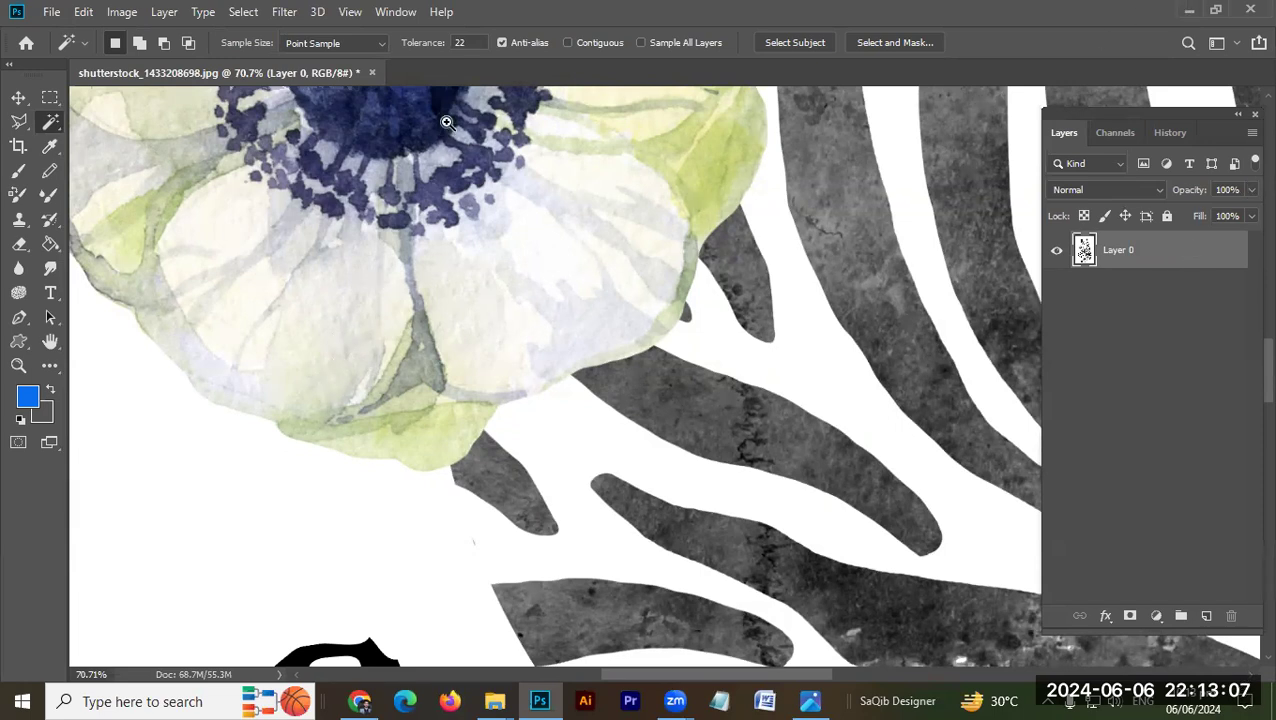
- Add a new layer beneath Layer 0 and fill it with the blue foreground color
scroll(445, 135, down, 4)
drag(390, 180, 398, 193)
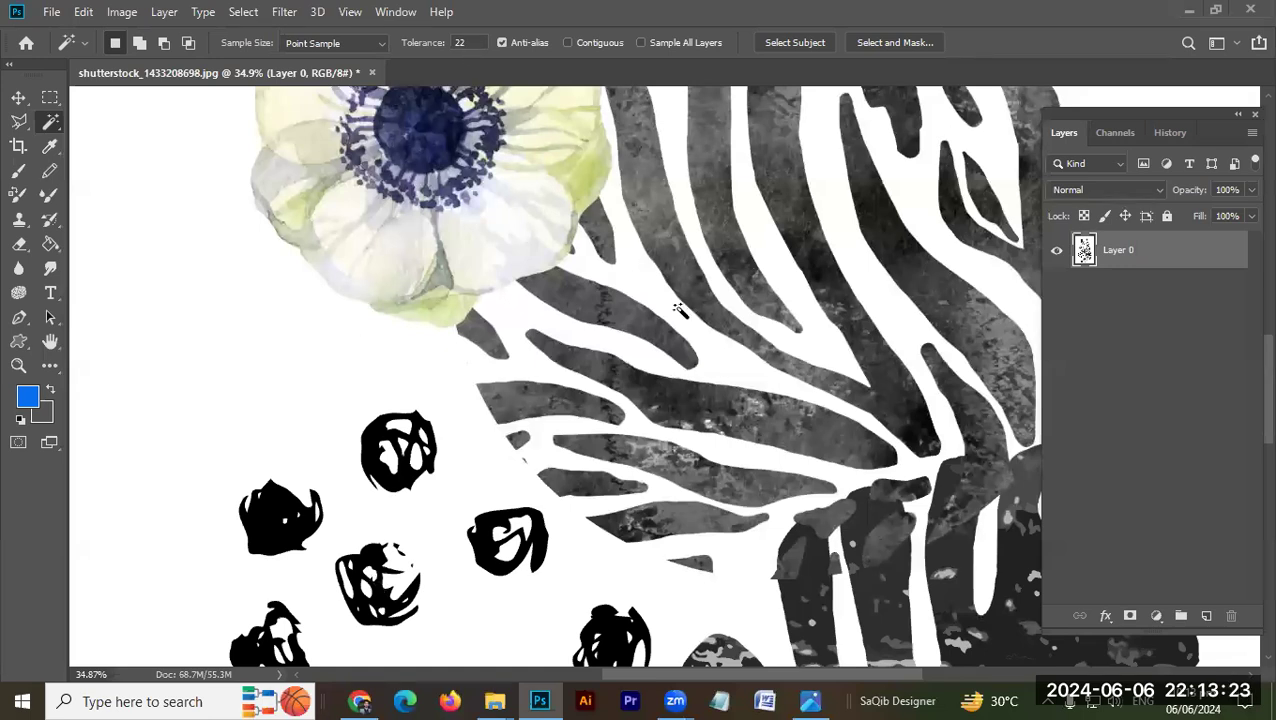
ctrl+click(1206, 617)
key(alt+BackSpace)
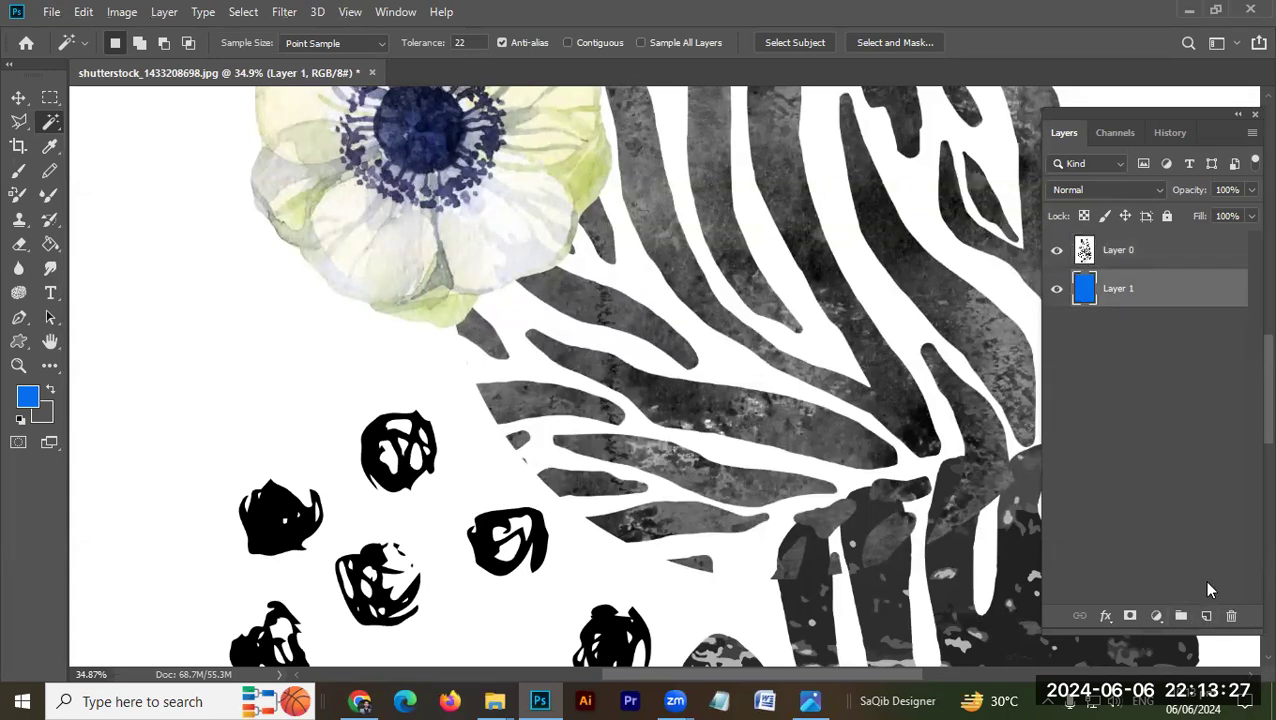
- Select all white areas of Layer 0 with the Magic Wand at tolerance 10 and Contiguous off
key(v)
click(1146, 264)
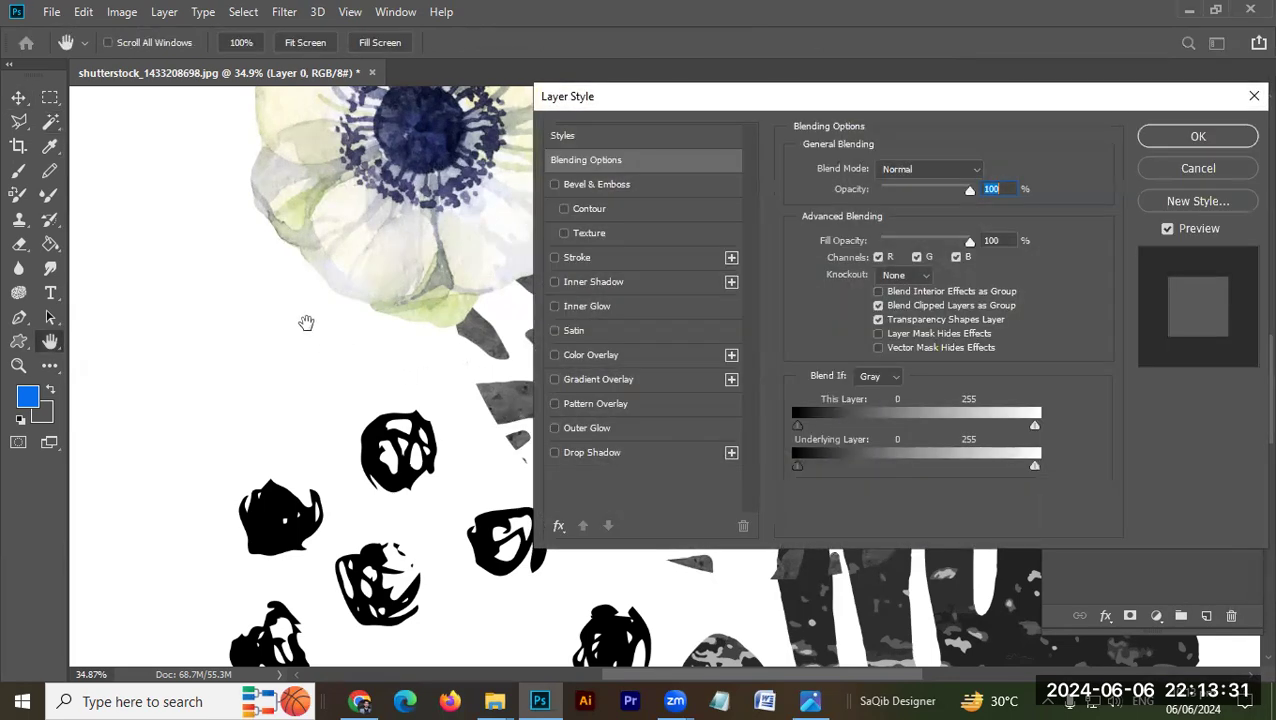
key(Escape)
key(w)
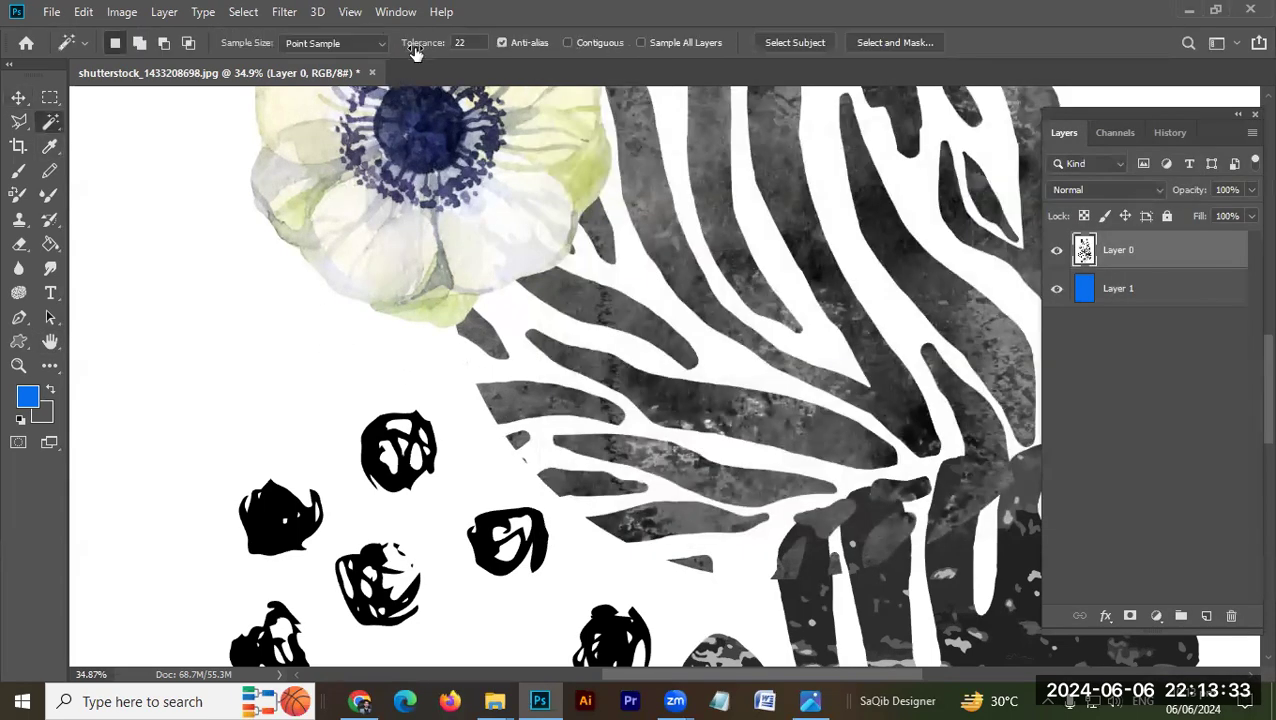
text(10)
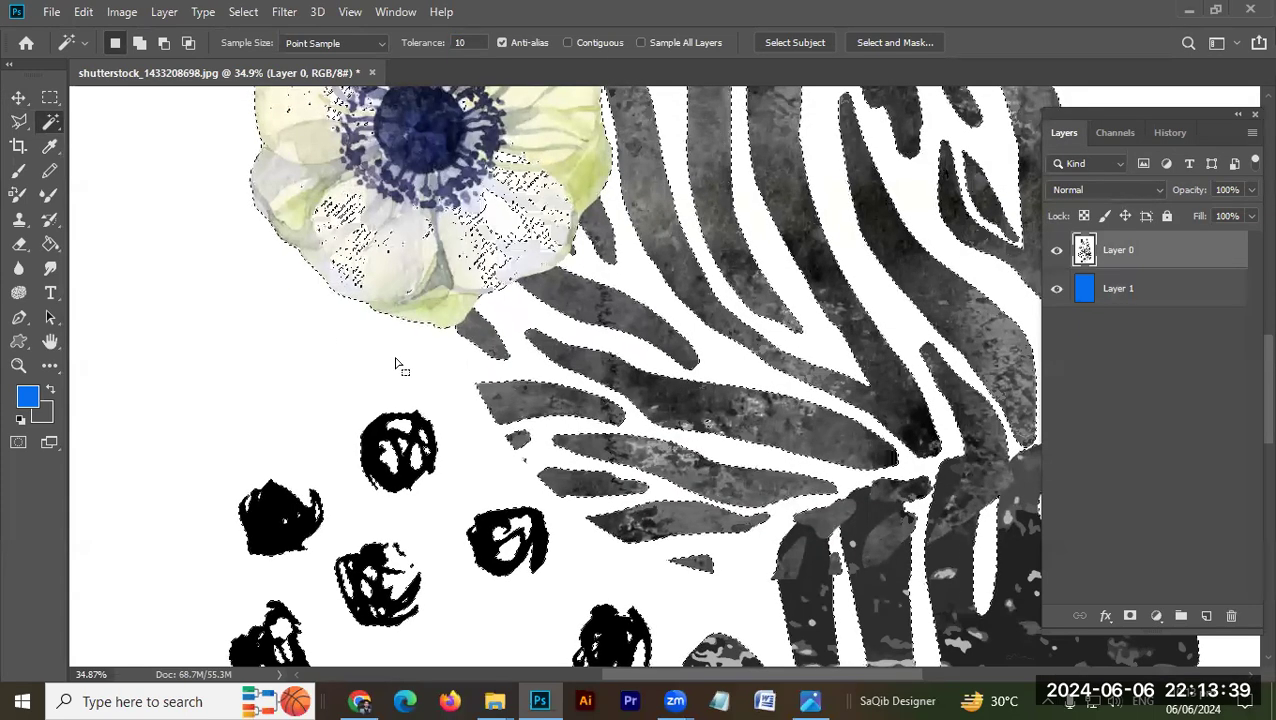
- Examine how the selection outline falls on the petals of the upper and lower flowers
drag(400, 366, 441, 395)
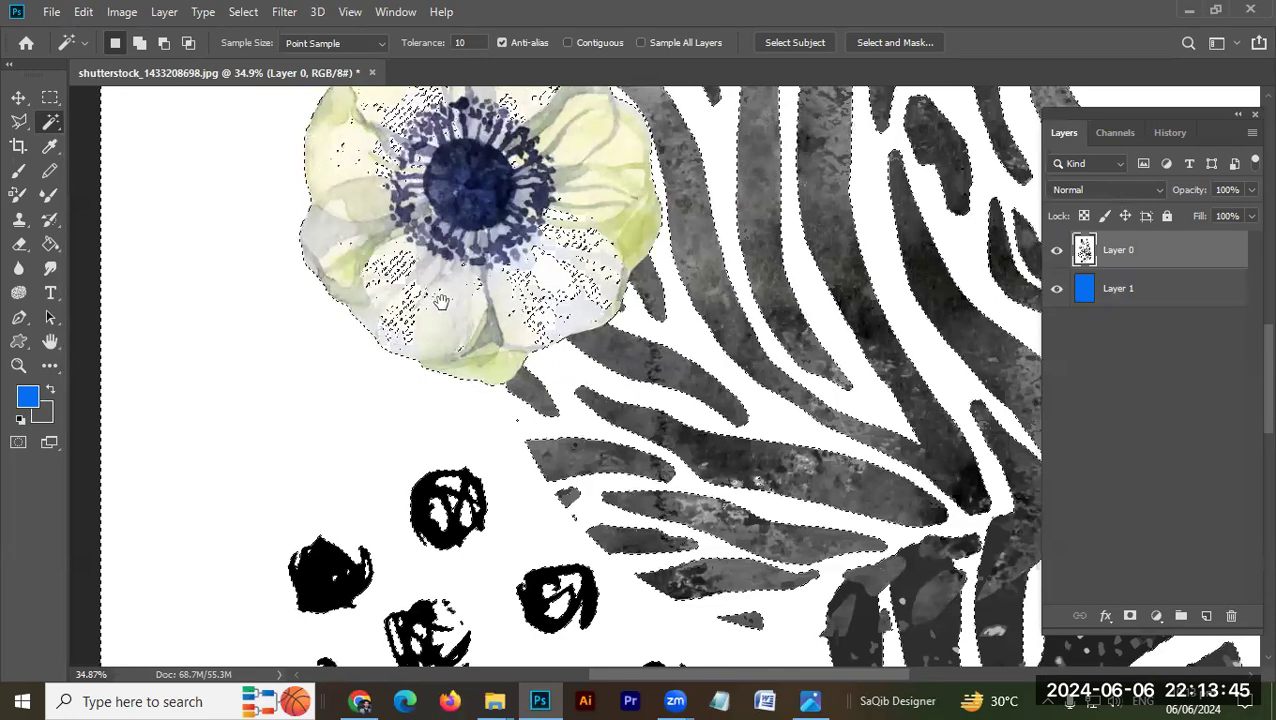
drag(441, 295, 437, 357)
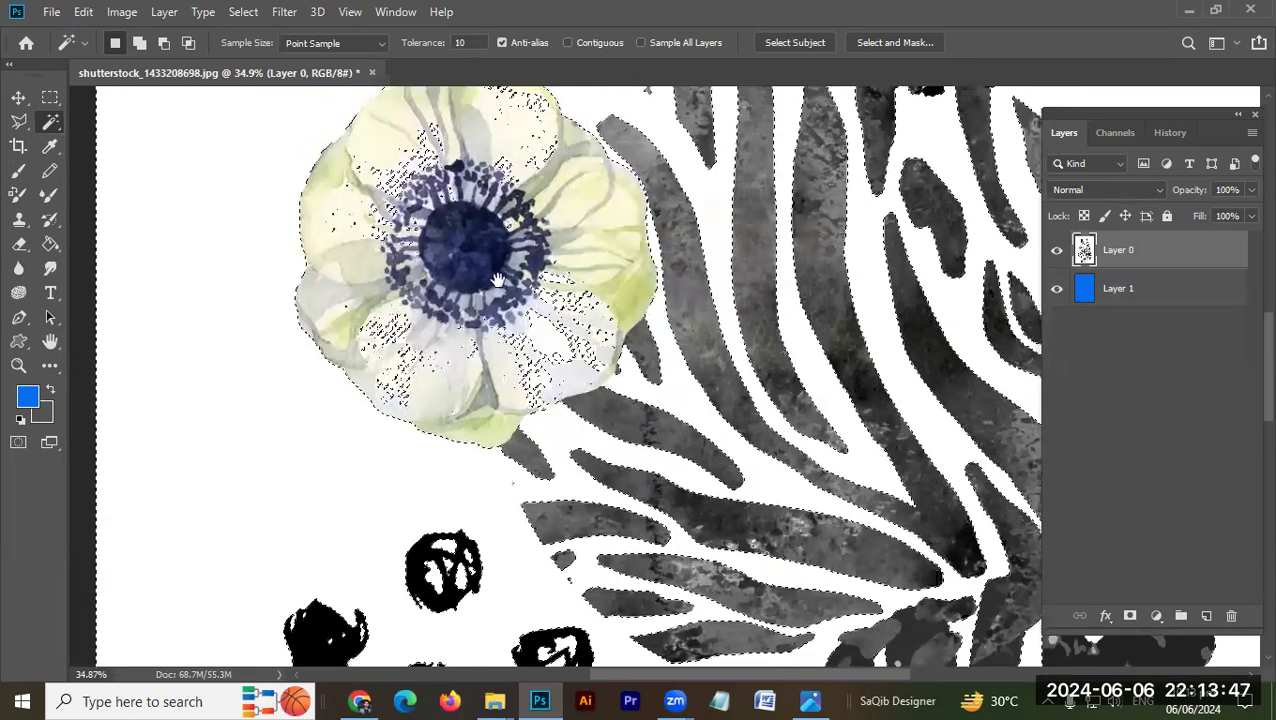
drag(459, 262, 349, 271)
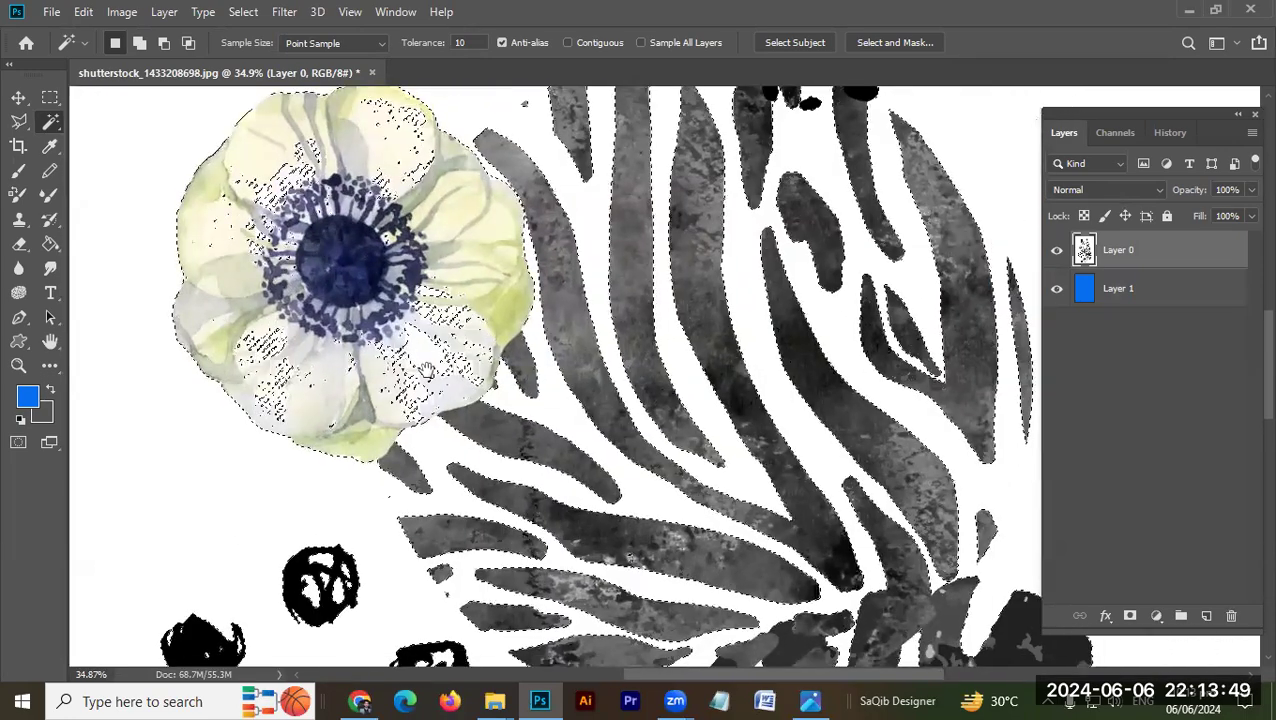
drag(427, 369, 430, 311)
mouse_move(472, 450)
mouse_down()
mouse_move(511, 334)
mouse_move(515, 250)
mouse_up()
drag(569, 447, 573, 215)
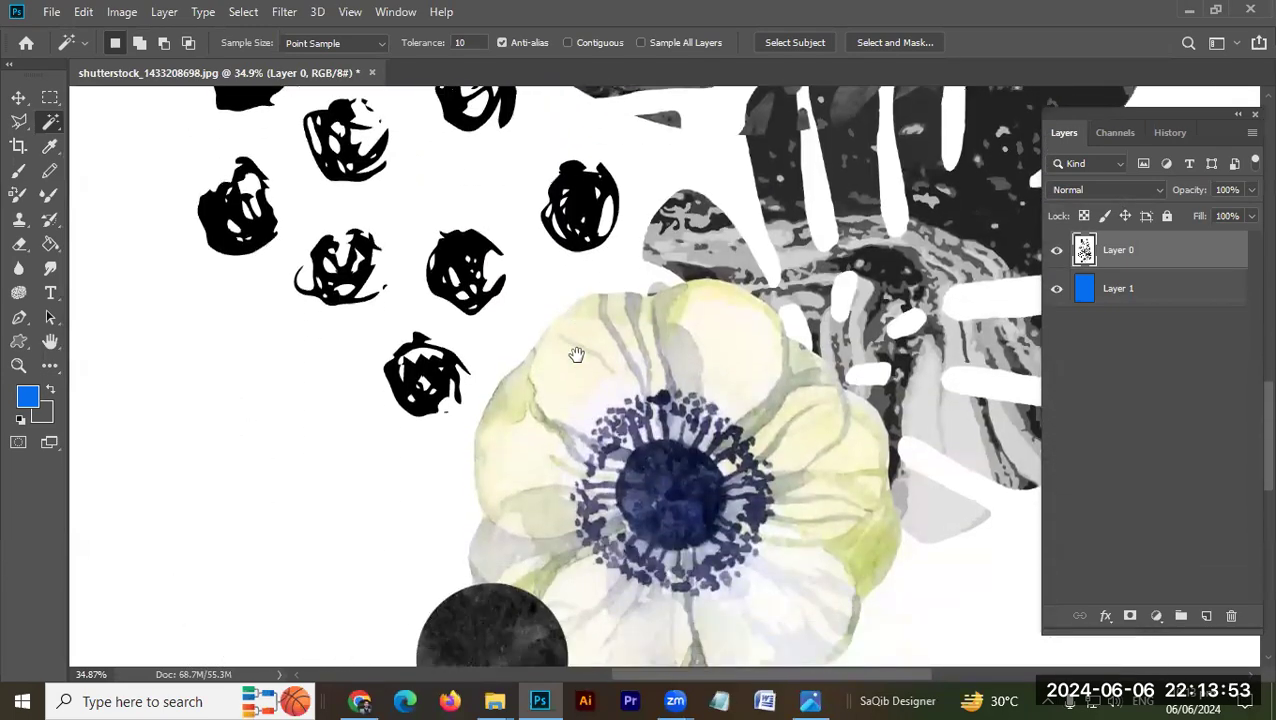
drag(576, 432, 543, 278)
drag(542, 416, 533, 398)
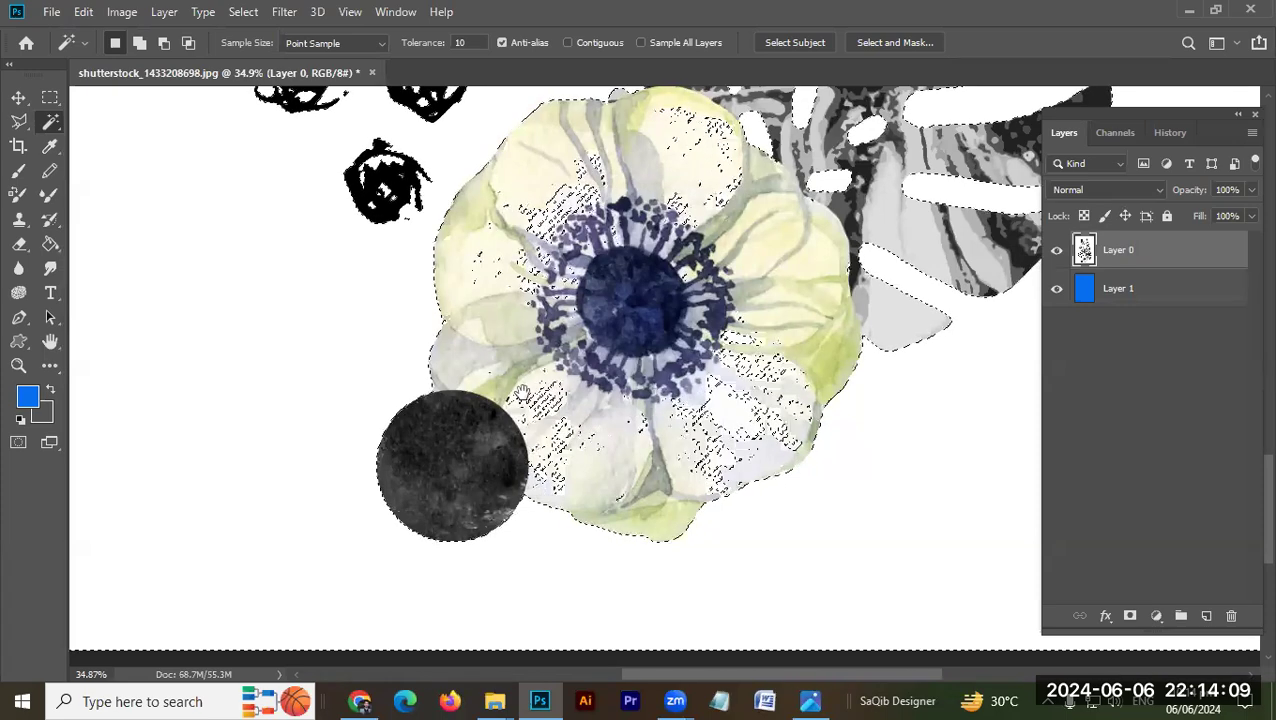
- Compare Magic Wand selections of the white background made with Contiguous on and with Contiguous off
key(ctrl+d)
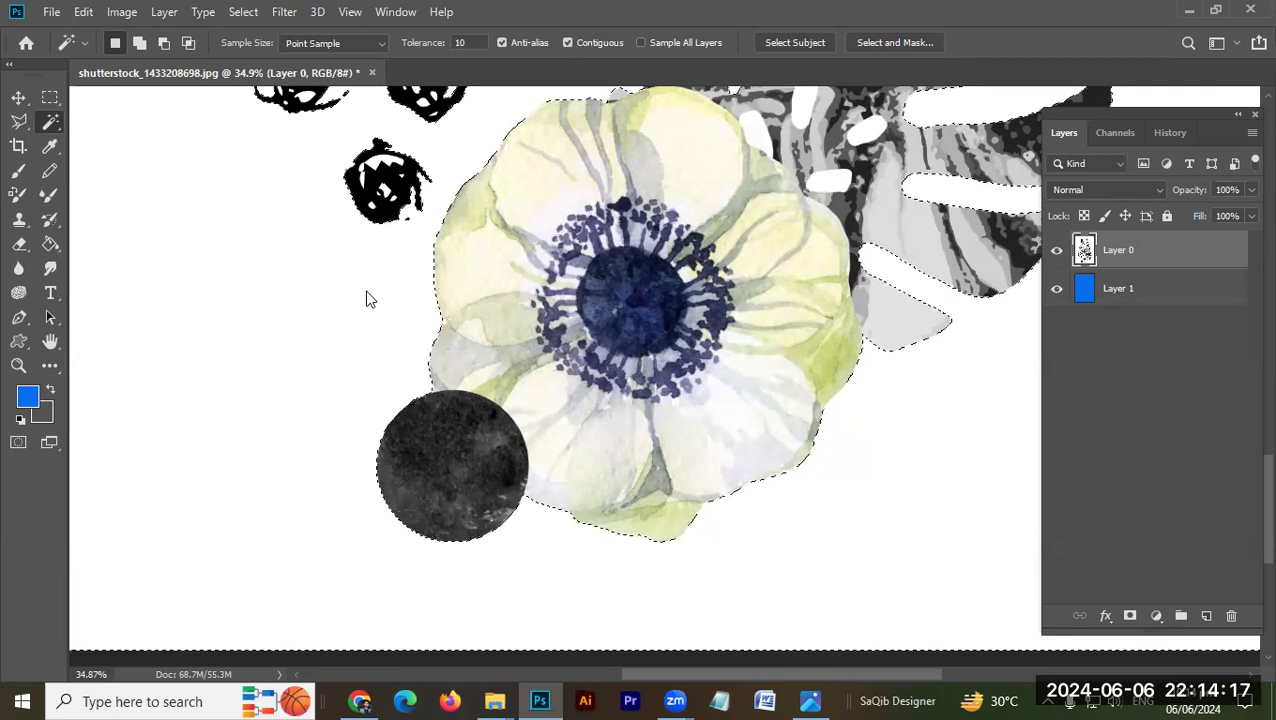
drag(439, 444, 444, 447)
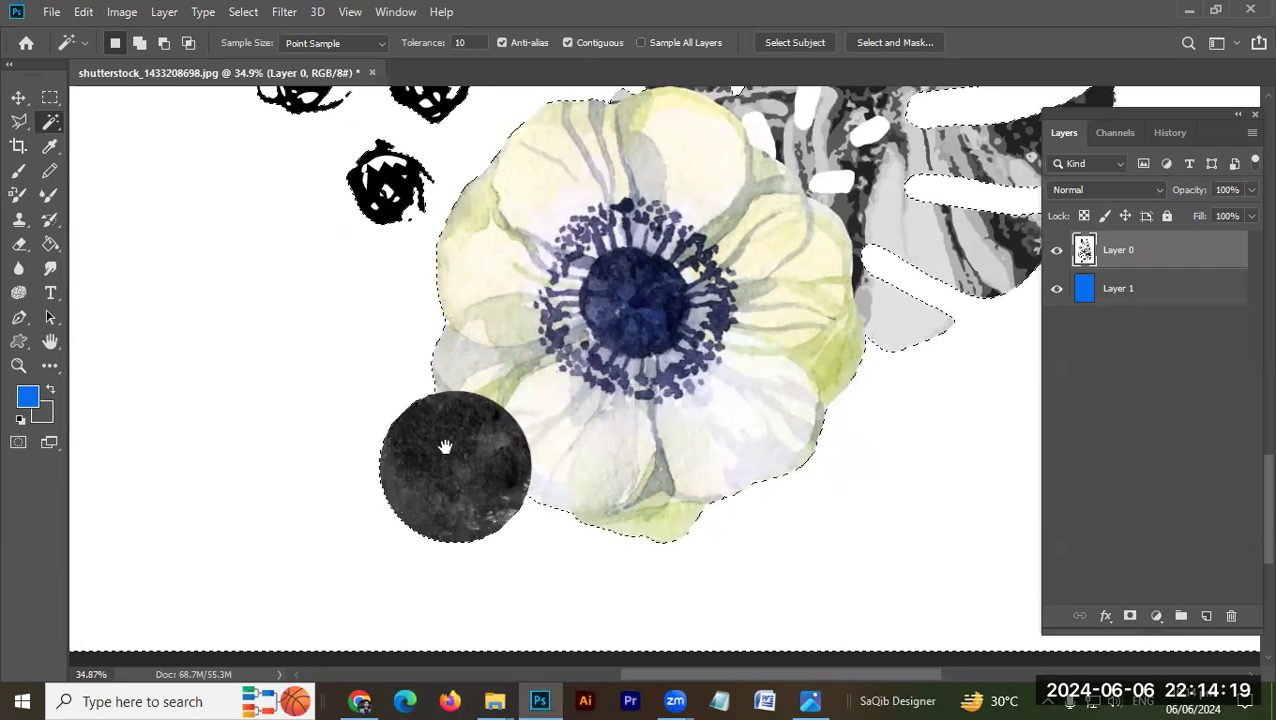
drag(481, 401, 390, 529)
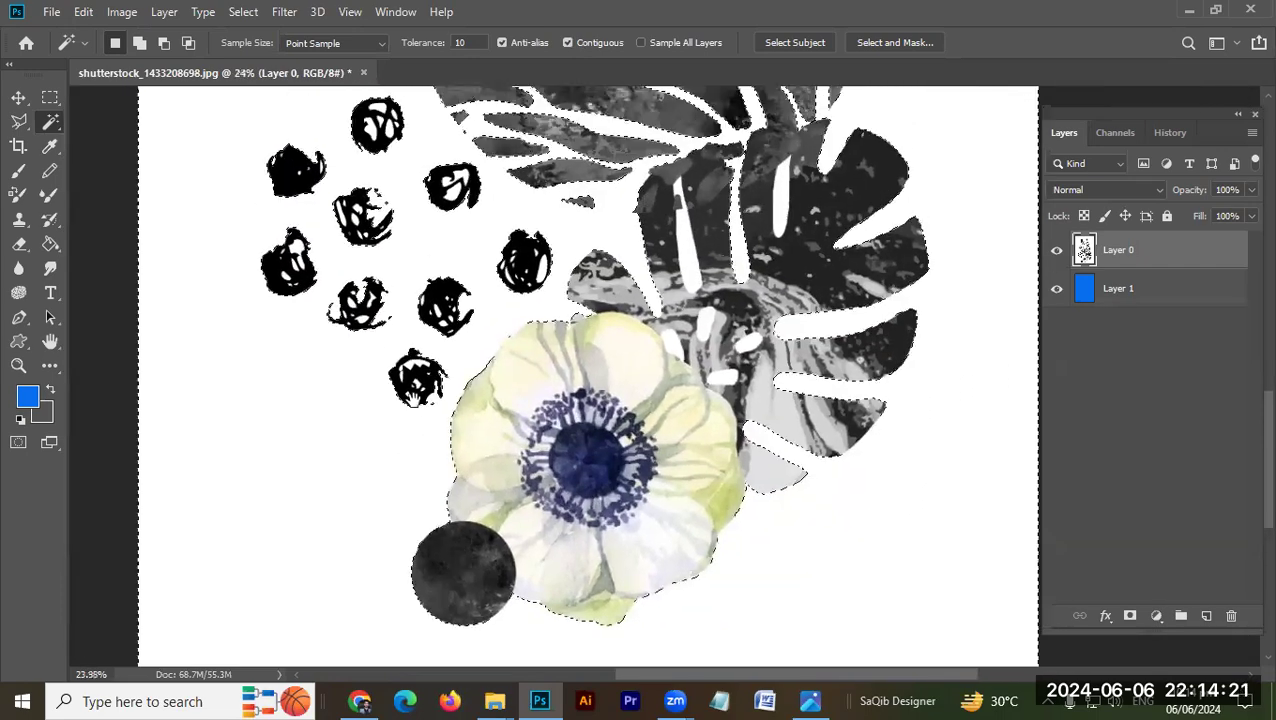
click(567, 43)
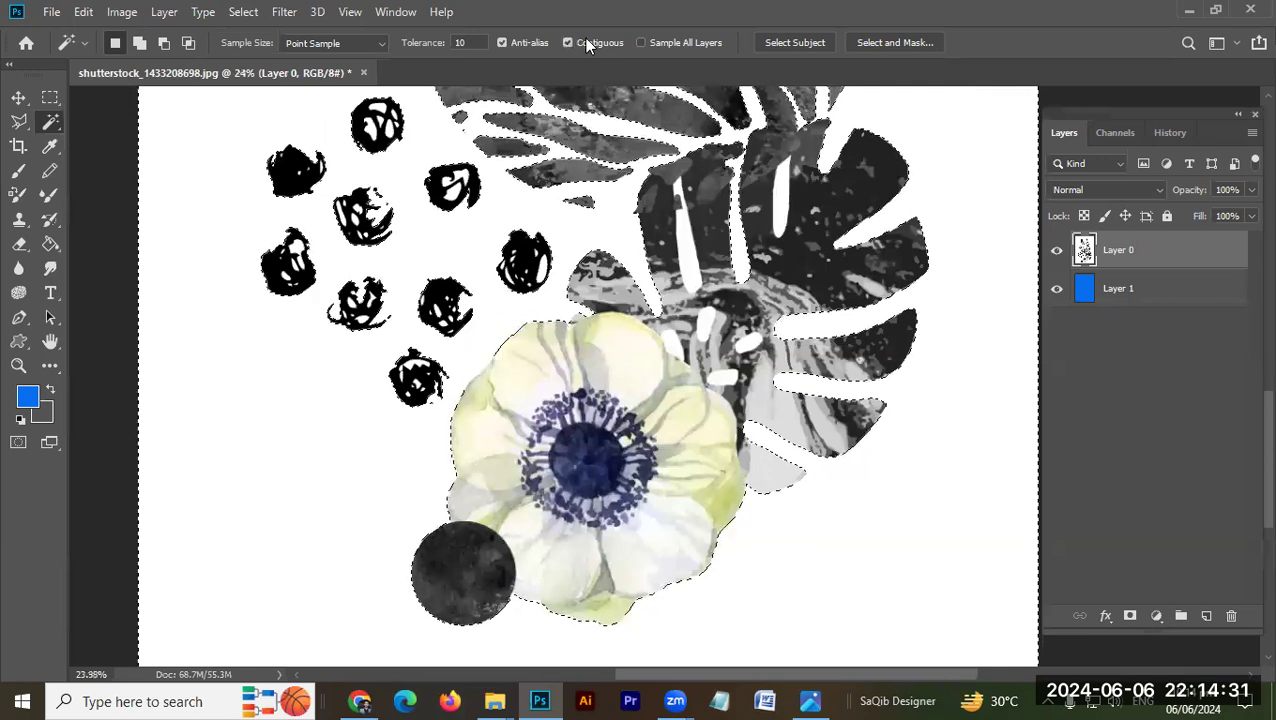
click(373, 412)
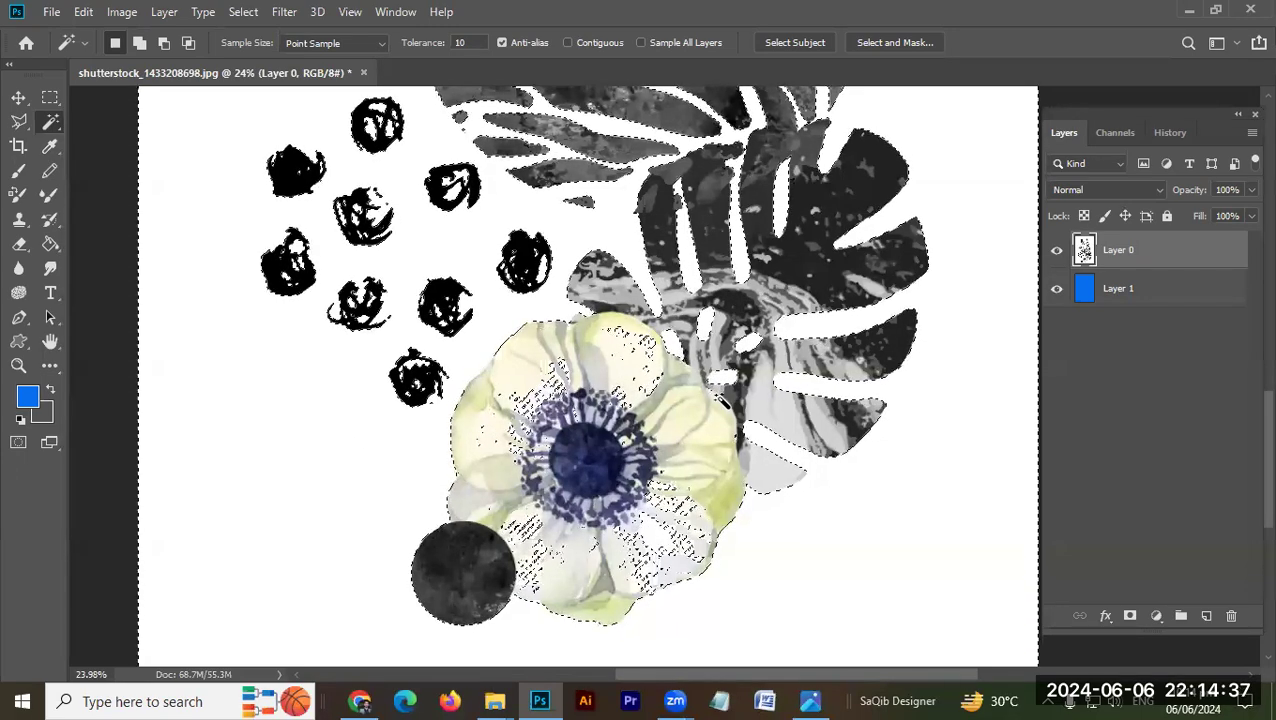
- Select only the connected outer white background with the Magic Wand set to Contiguous, delete it from Layer 0 and deselect
click(580, 43)
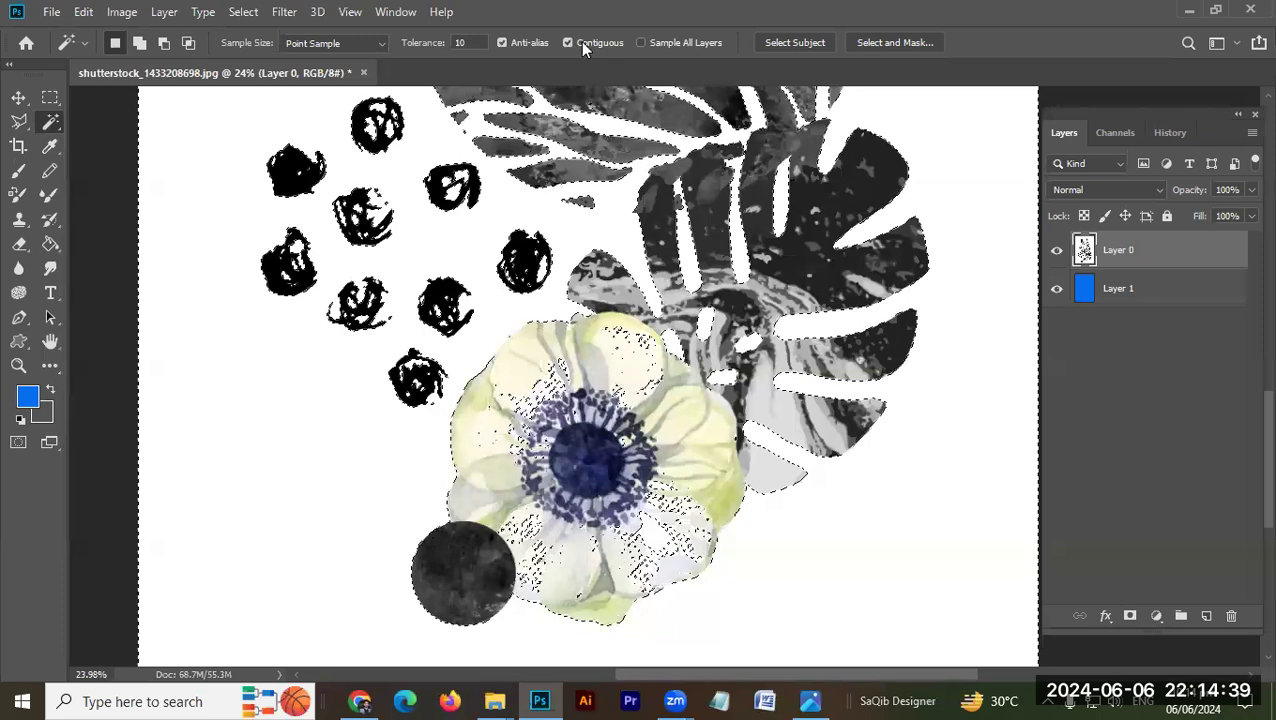
key(ctrl+d)
click(317, 430)
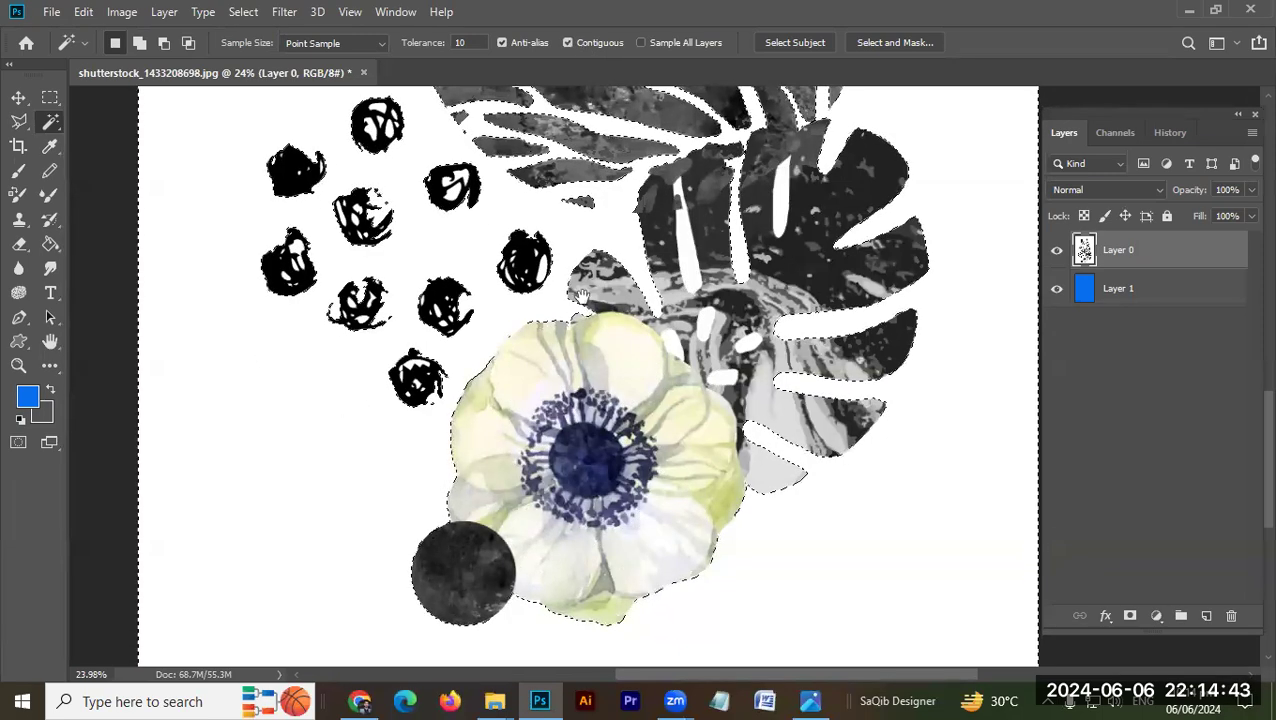
scroll(600, 320, up, 5)
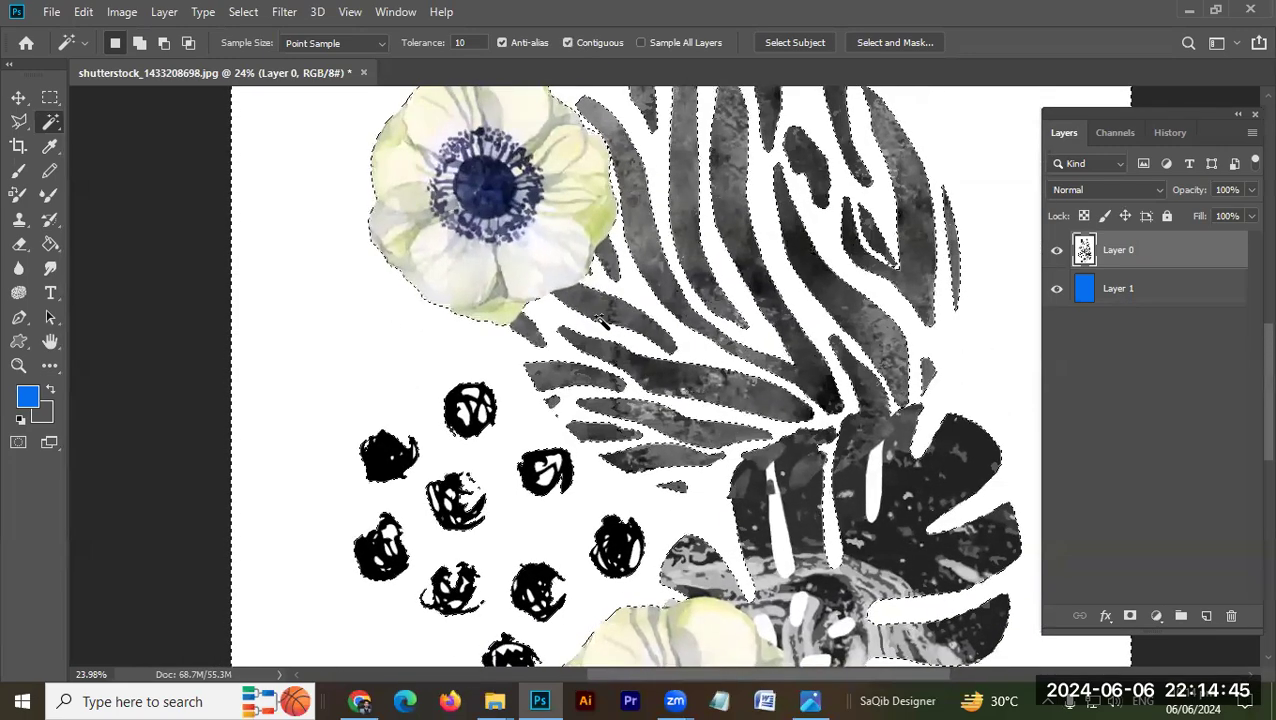
key(Delete)
key(ctrl+d)
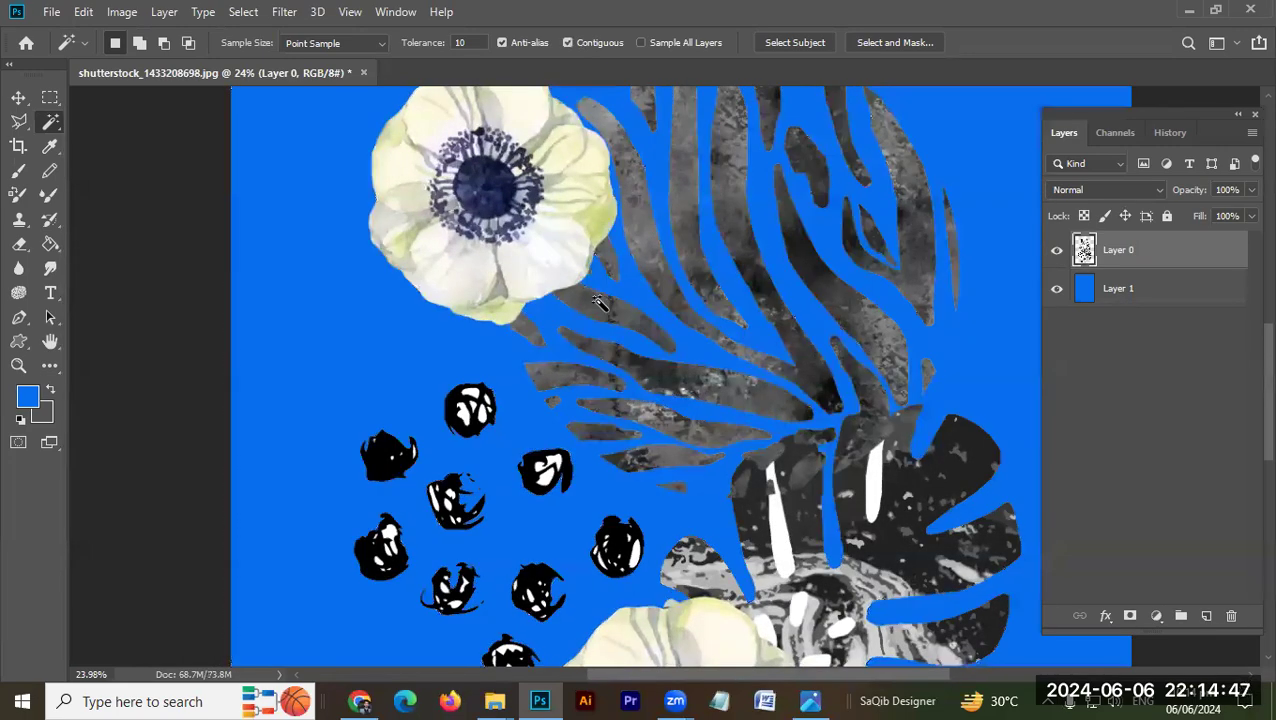
- Try to erase the remaining white gaps in the leaf and dots with the Magic Eraser at tolerance 32 and Contiguous off
scroll(630, 280, down, 3)
drag(739, 334, 730, 295)
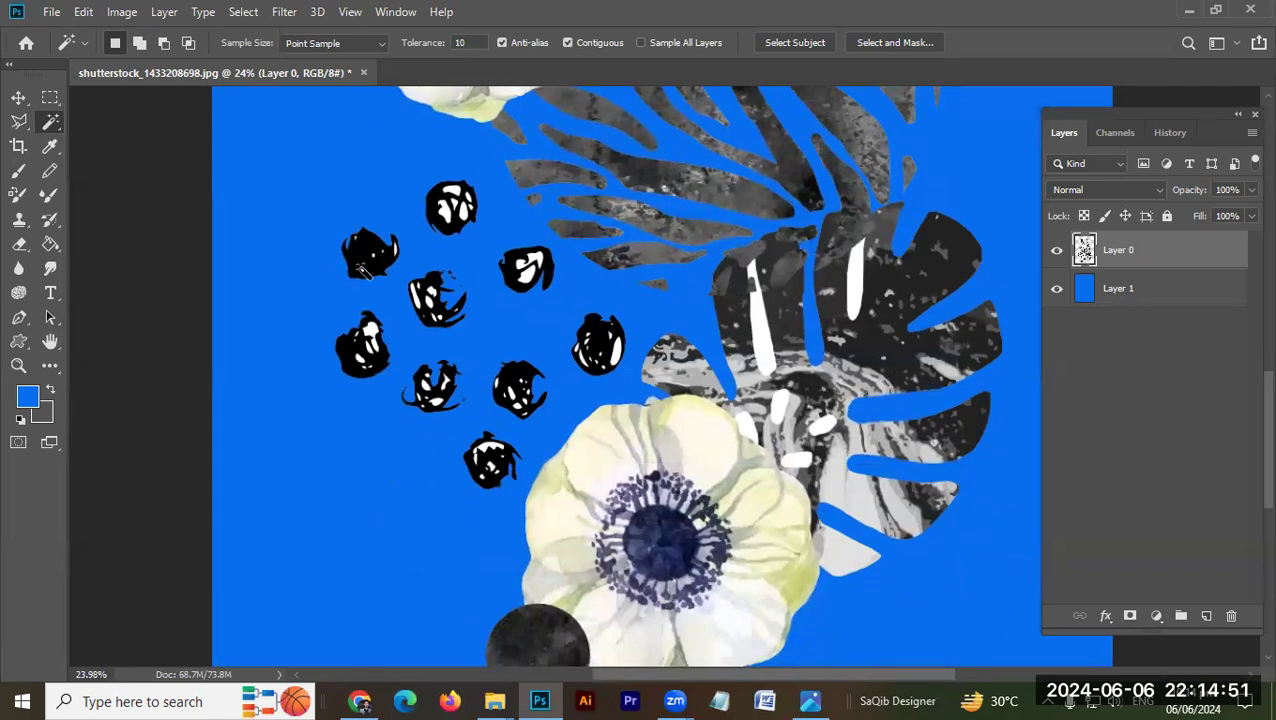
key(e)
key(shift+e)
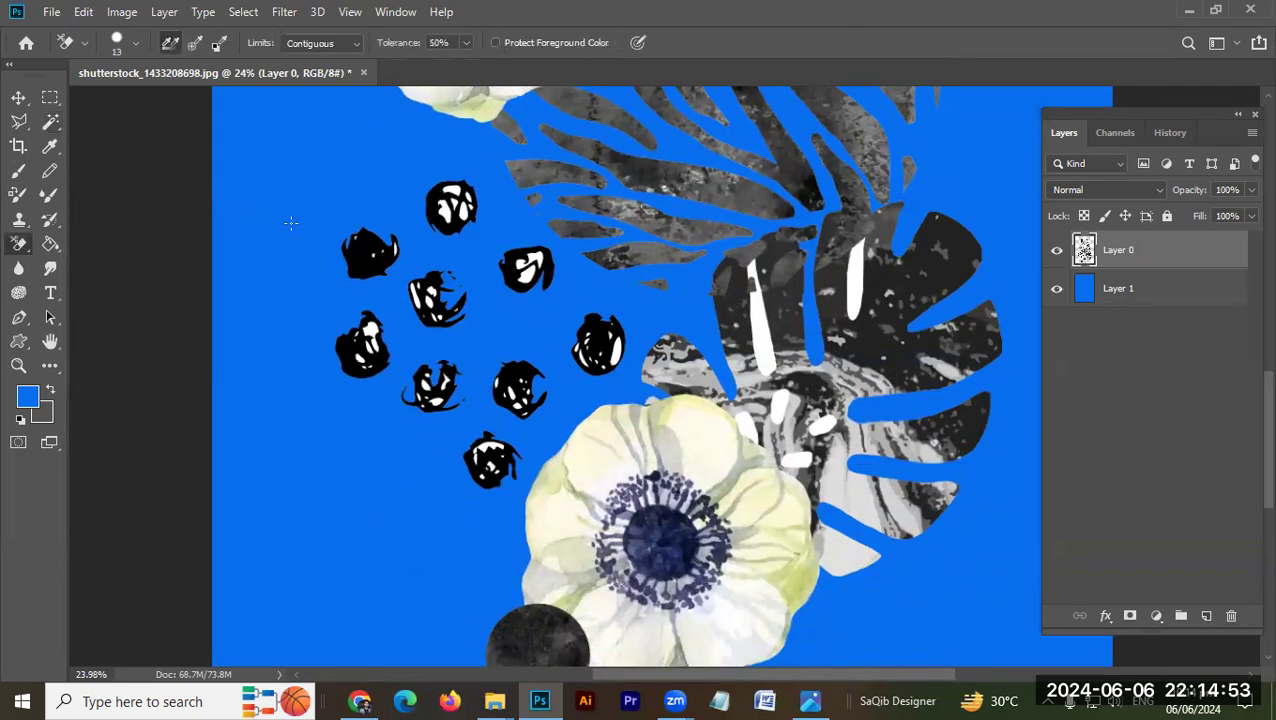
key(shift+e)
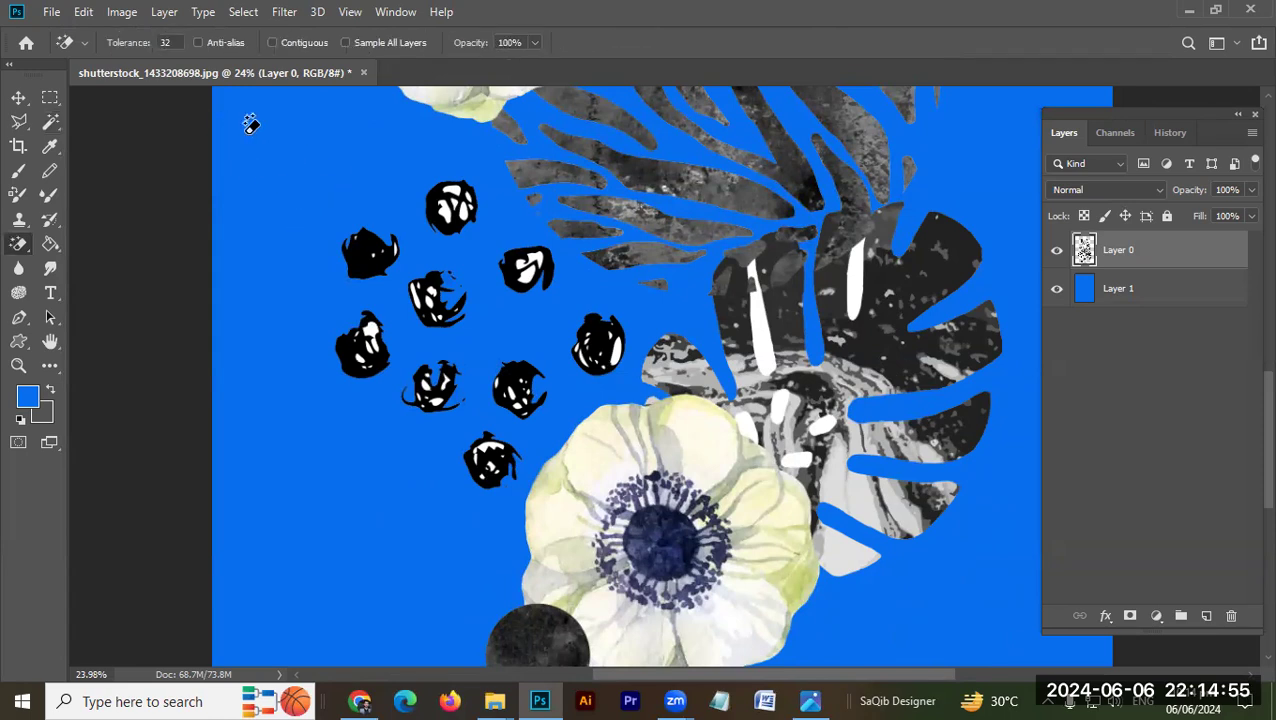
click(860, 272)
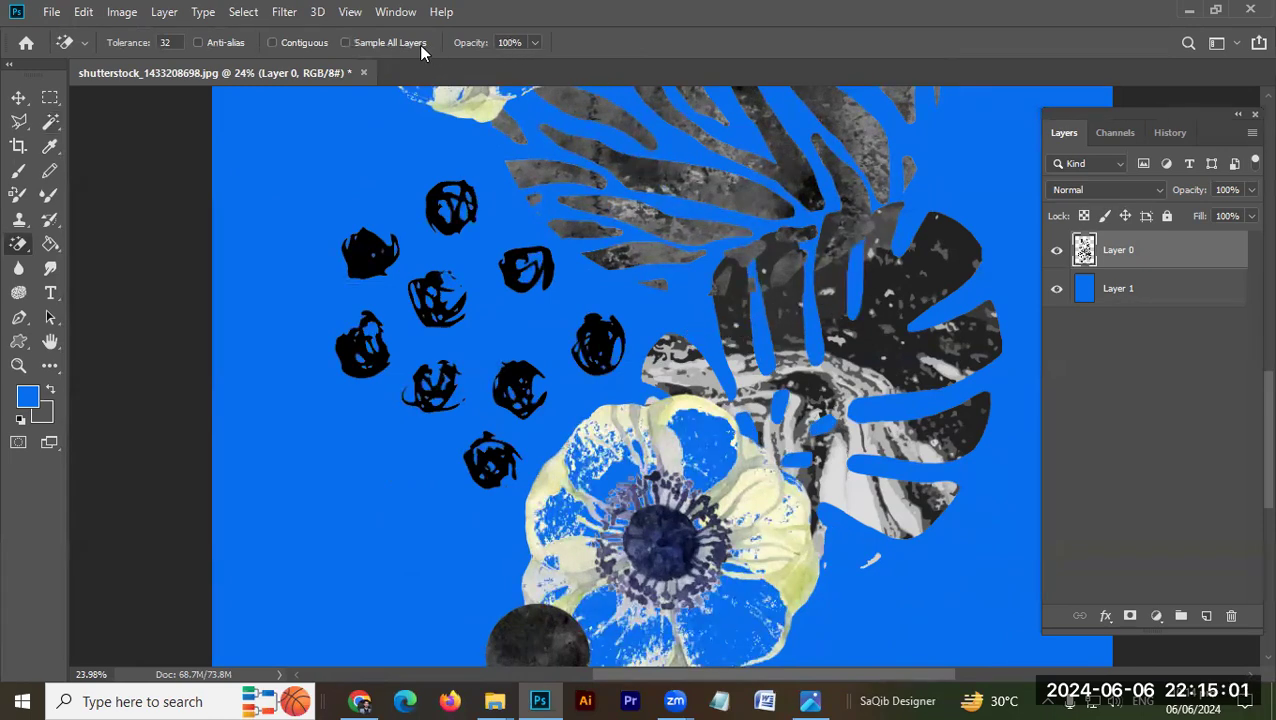
key(ctrl+z)
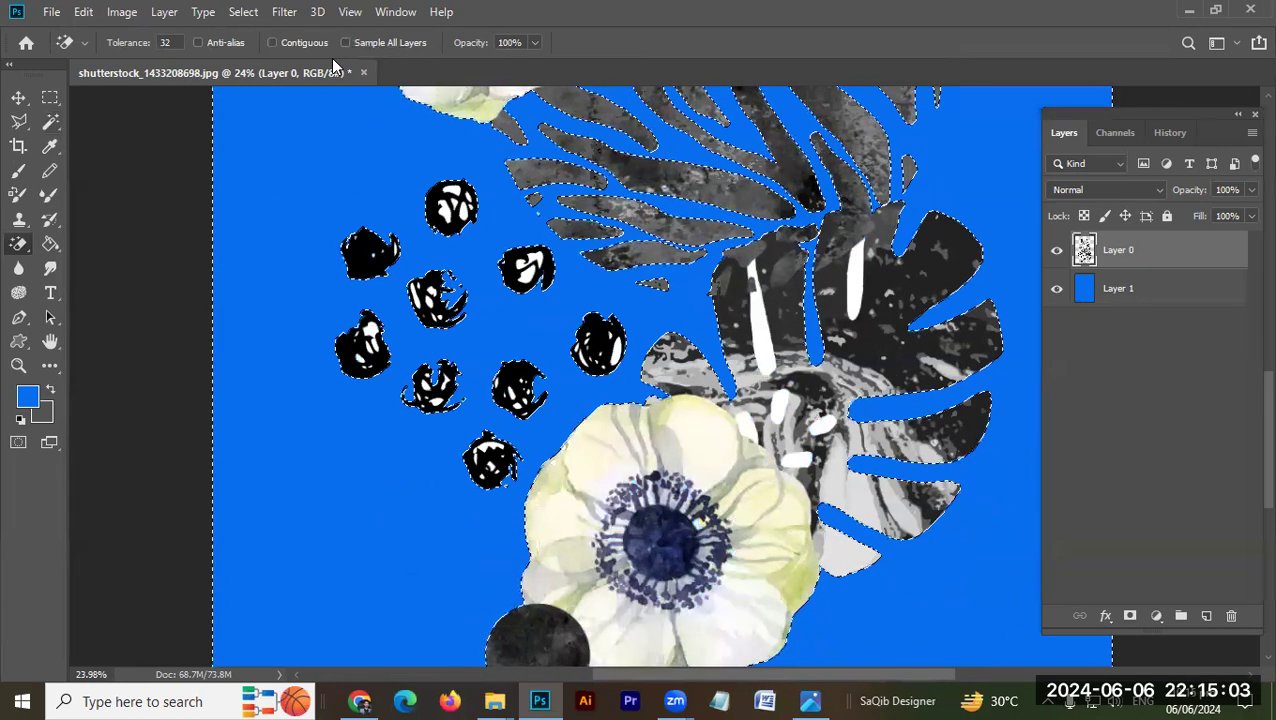
- Clear the selection and erase white gaps in the large leaf and ink dots using the Magic Eraser at tolerance 32 with Contiguous on
click(299, 43)
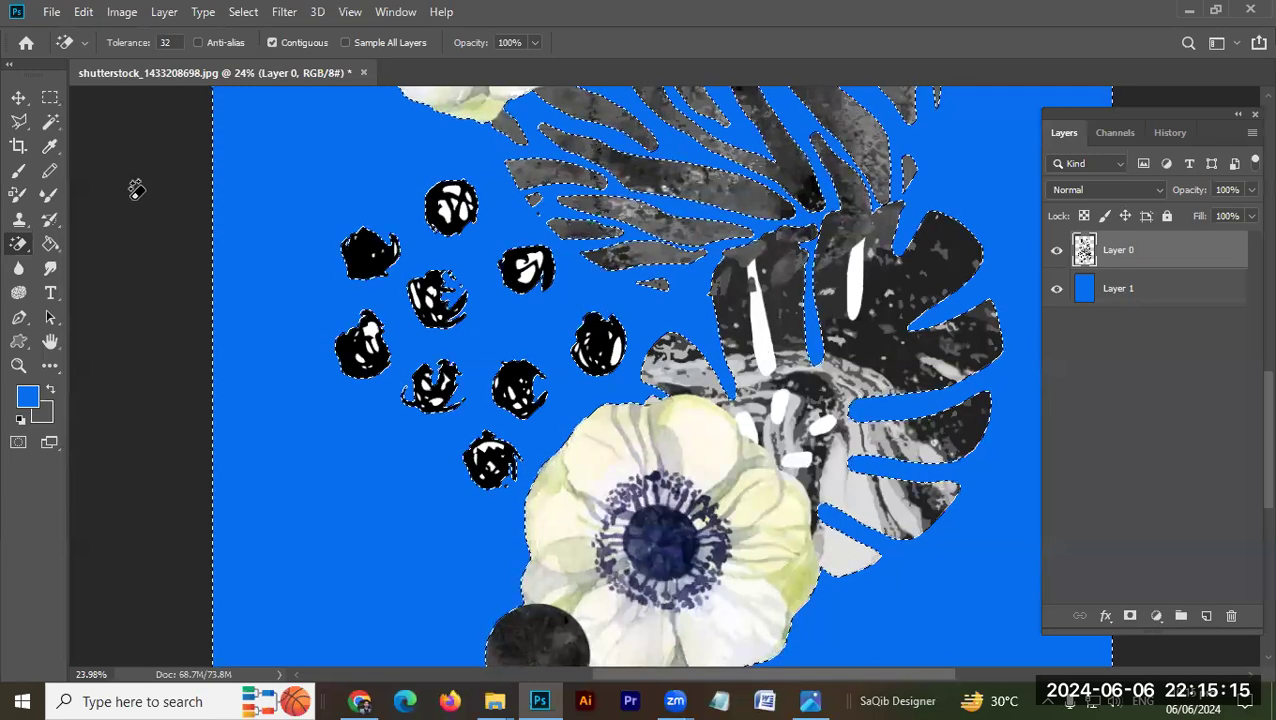
right_click(20, 252)
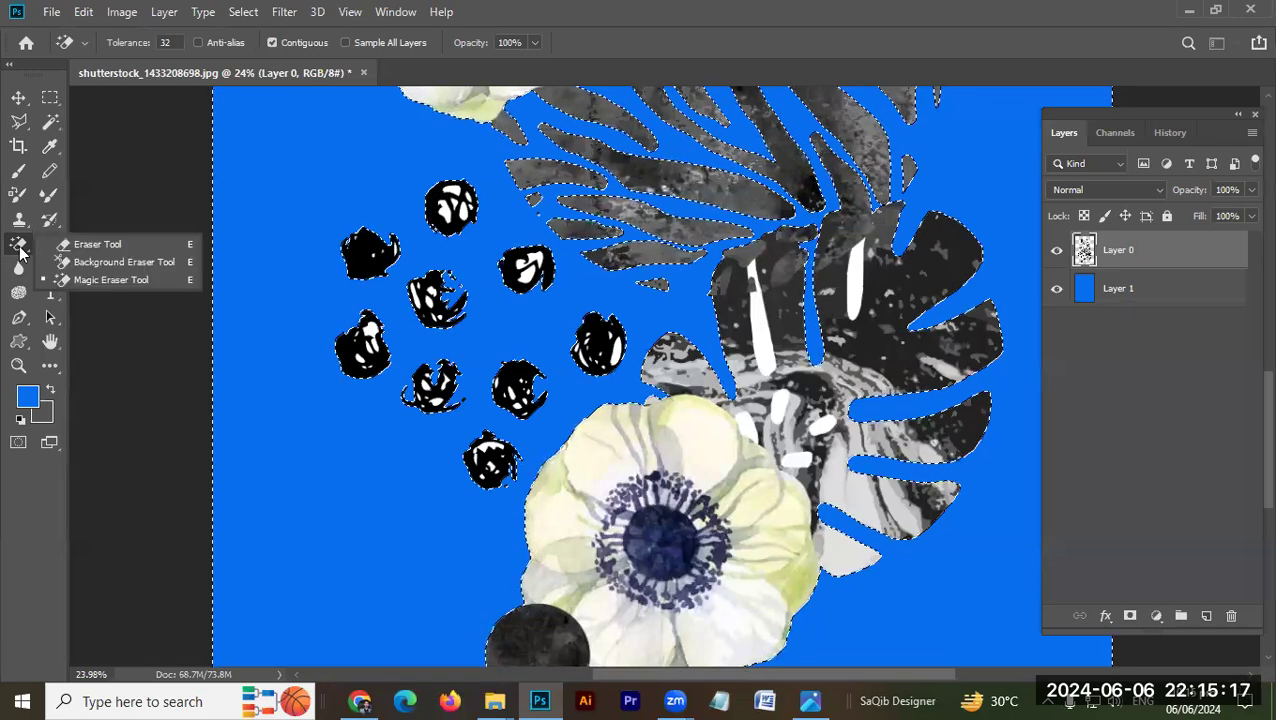
click(101, 278)
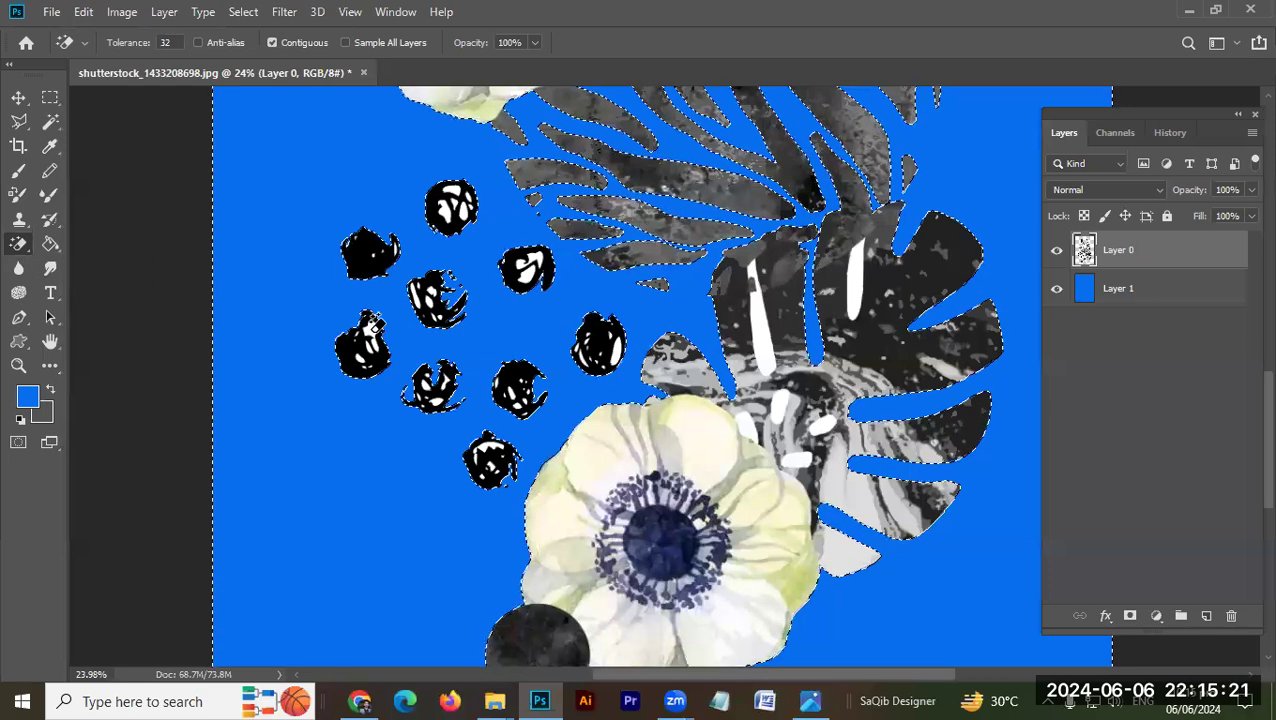
key(ctrl+d)
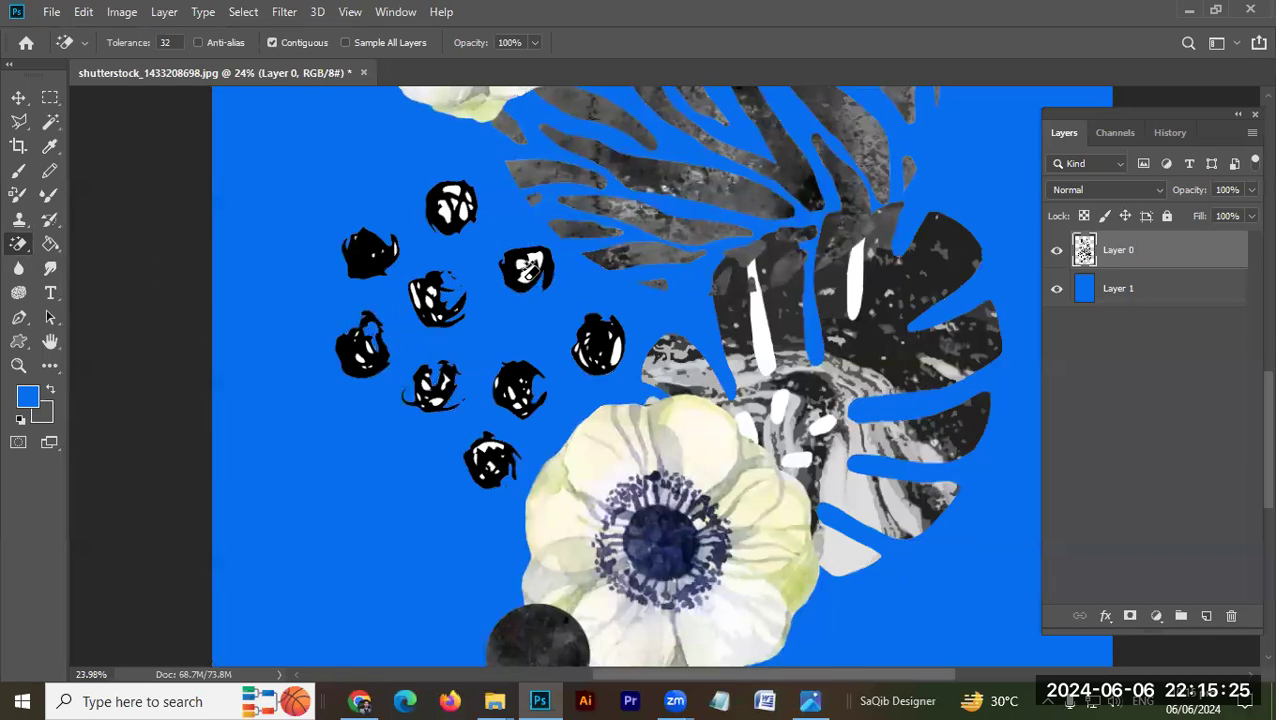
click(852, 262)
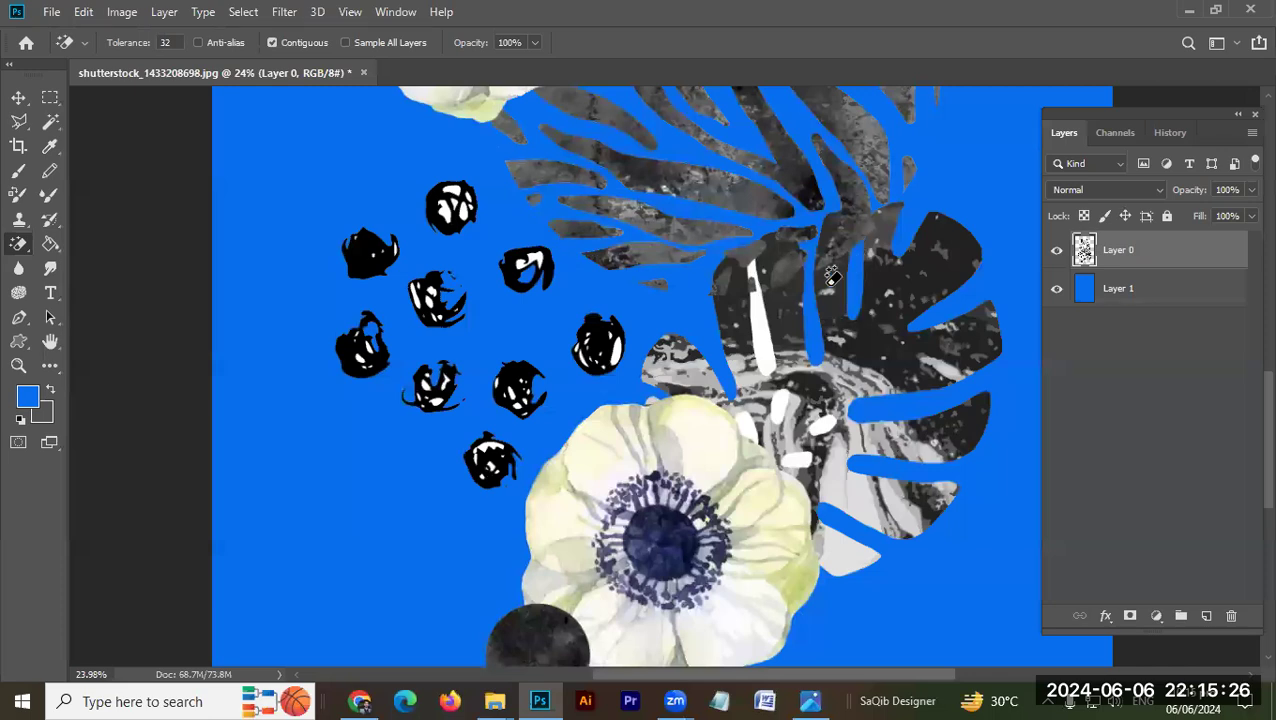
click(766, 316)
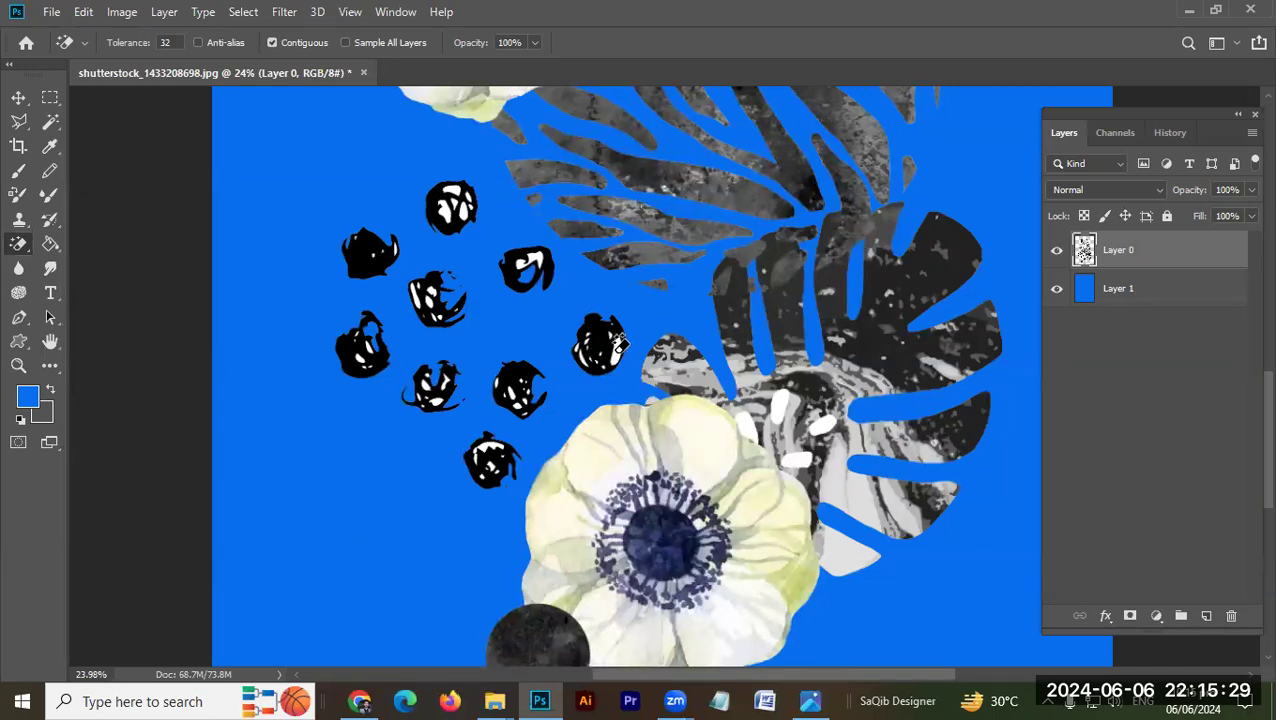
click(538, 250)
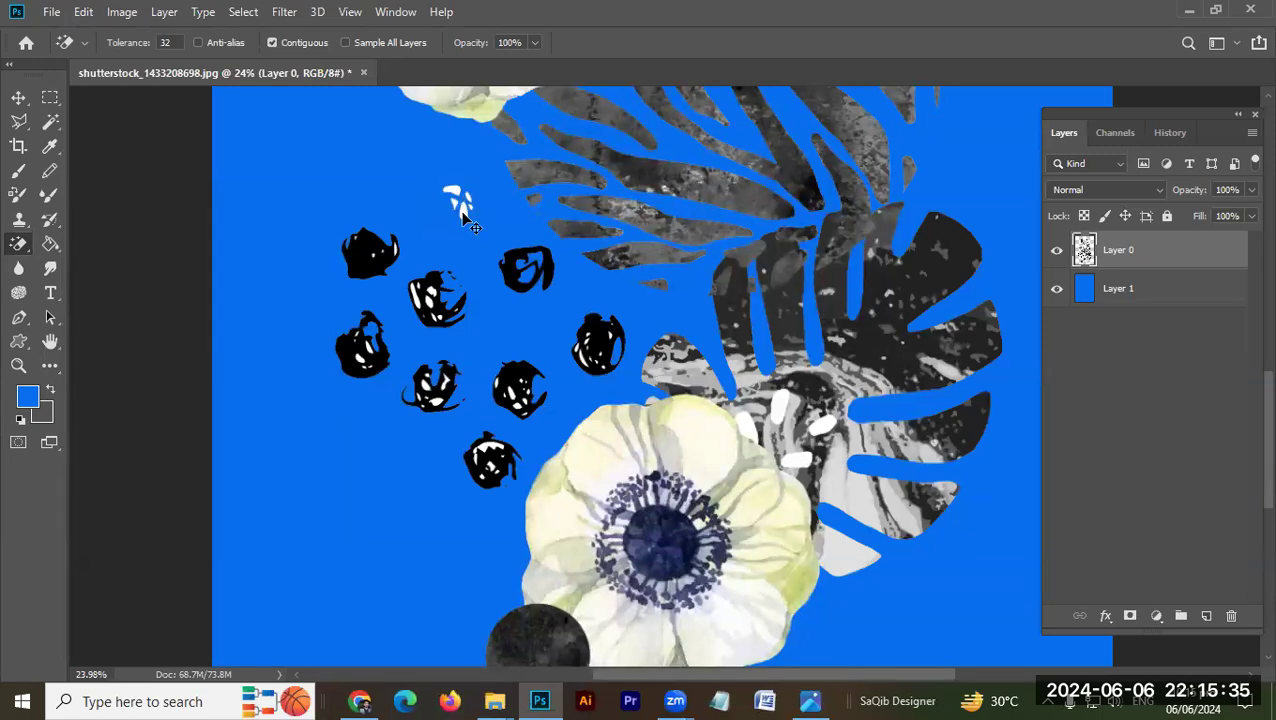
scroll(731, 272, down, 5)
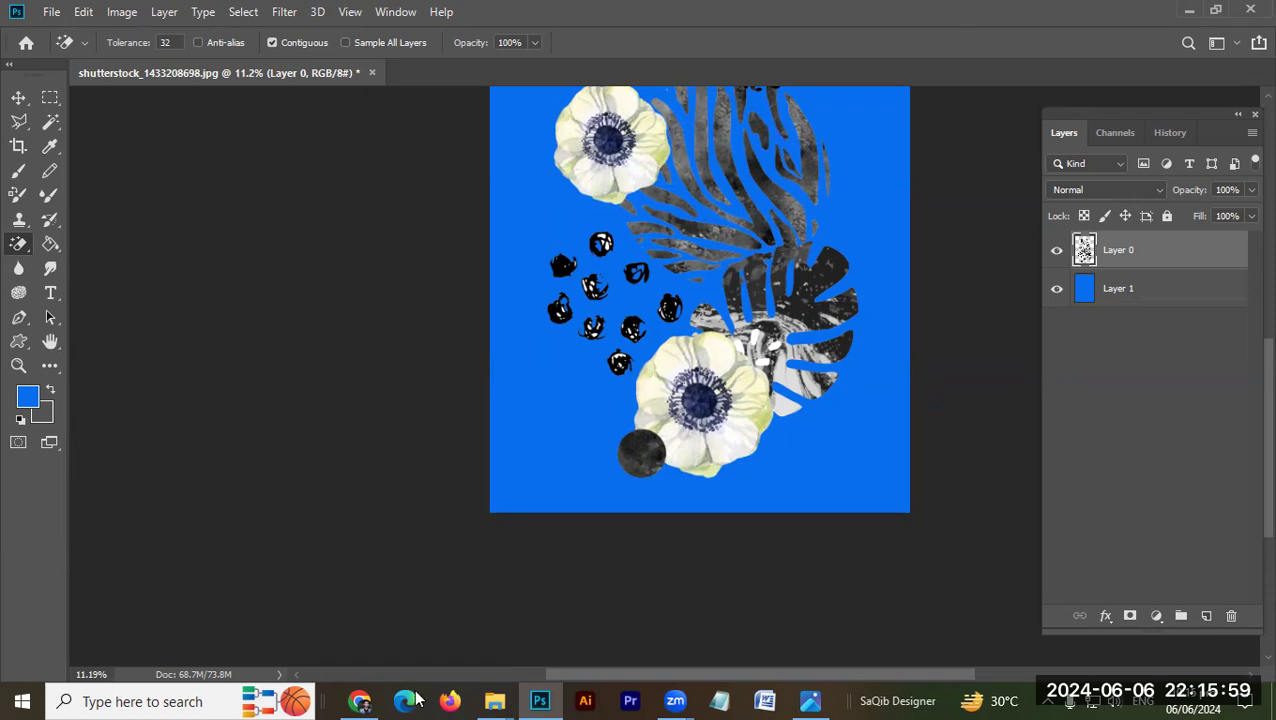
- Switch to WhatsApp in Chrome, close the enlarged picture and review the recent messages in the textile design course group chat
click(360, 700)
click(669, 353)
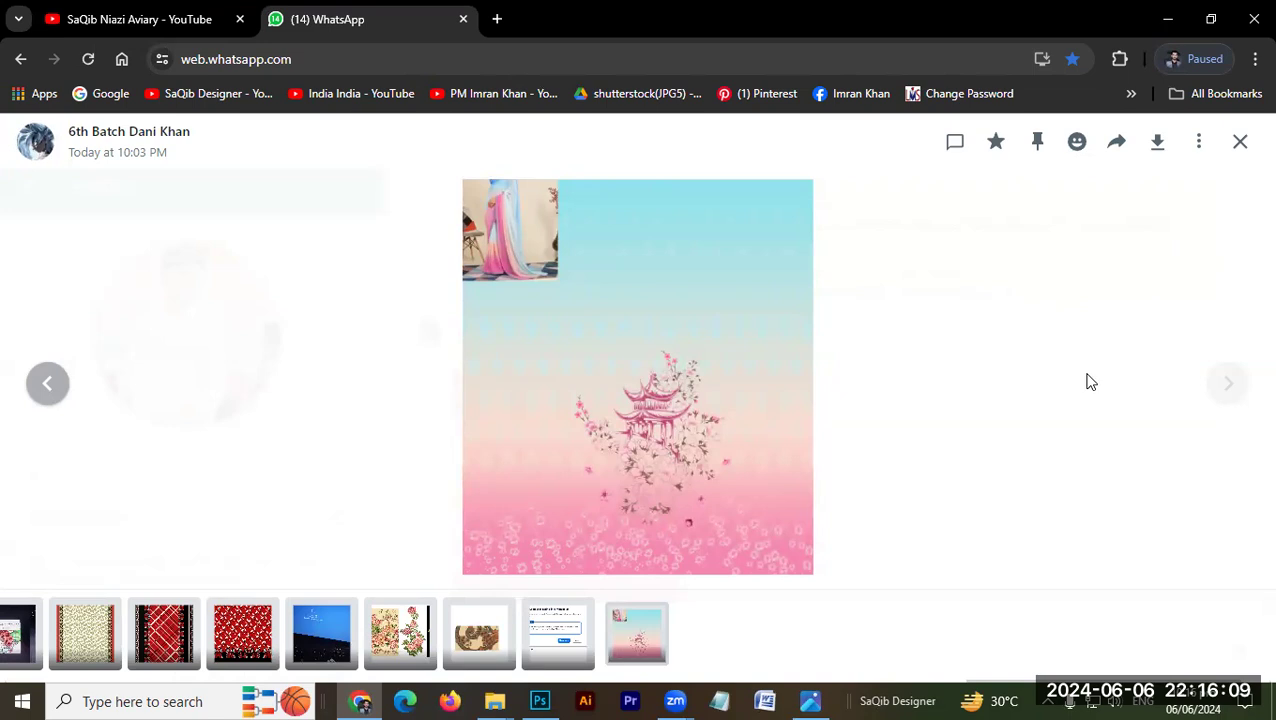
click(1240, 141)
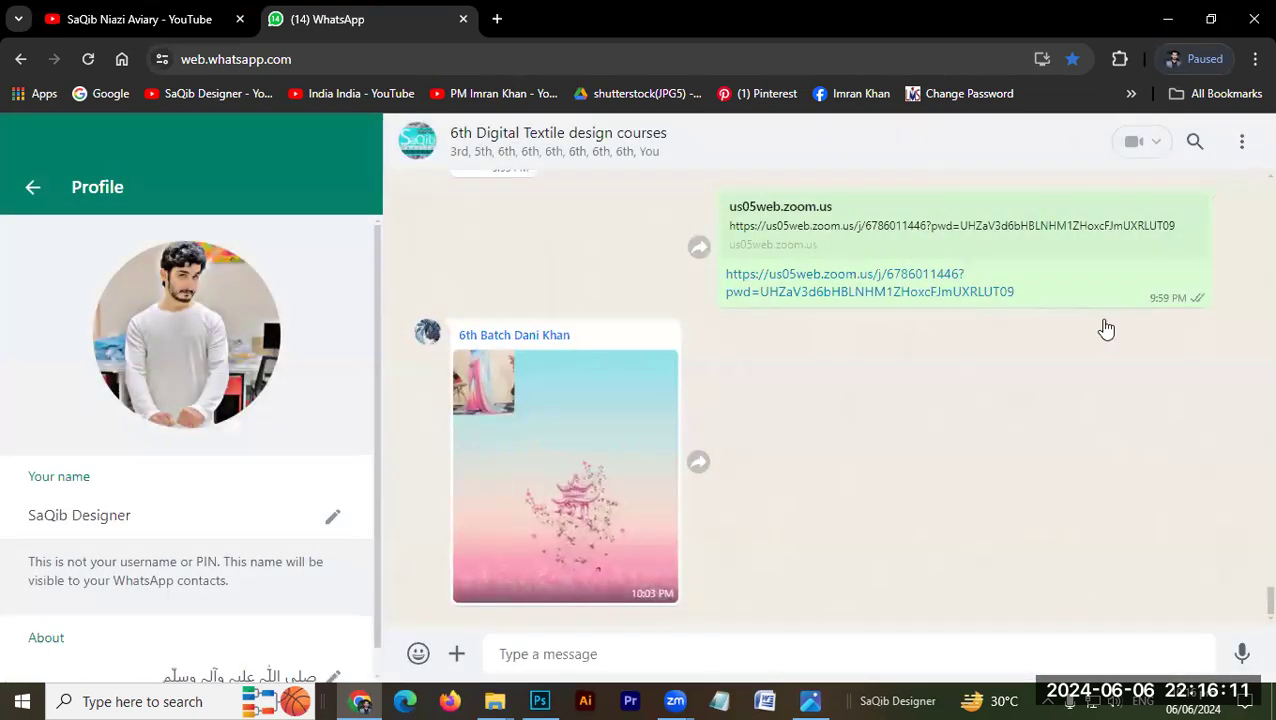
scroll(832, 420, up, 1)
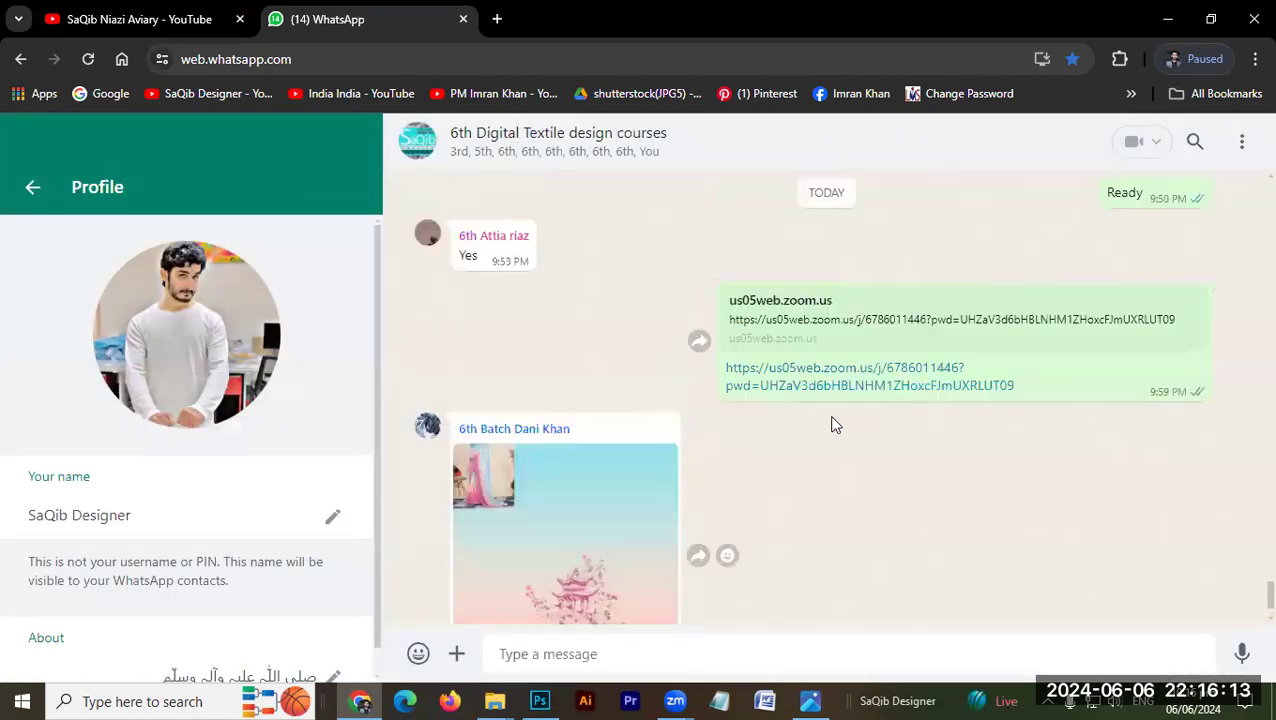
scroll(832, 425, up, 2)
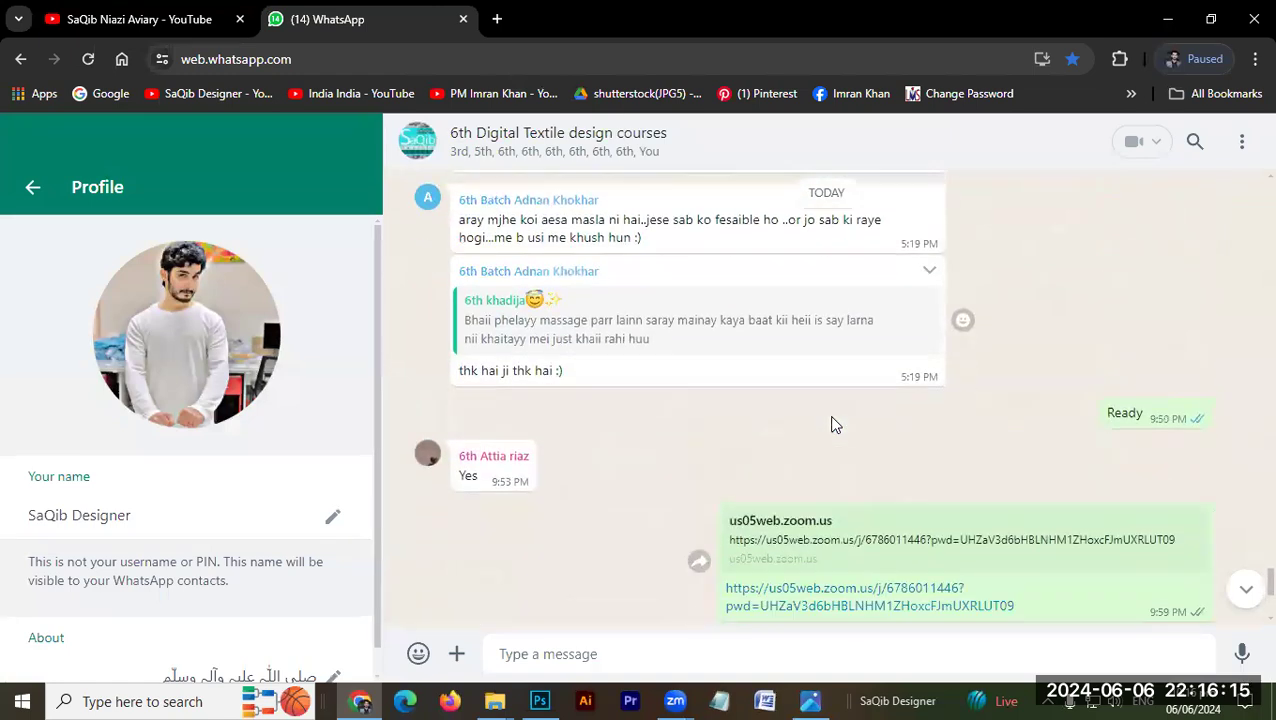
scroll(832, 423, down, 3)
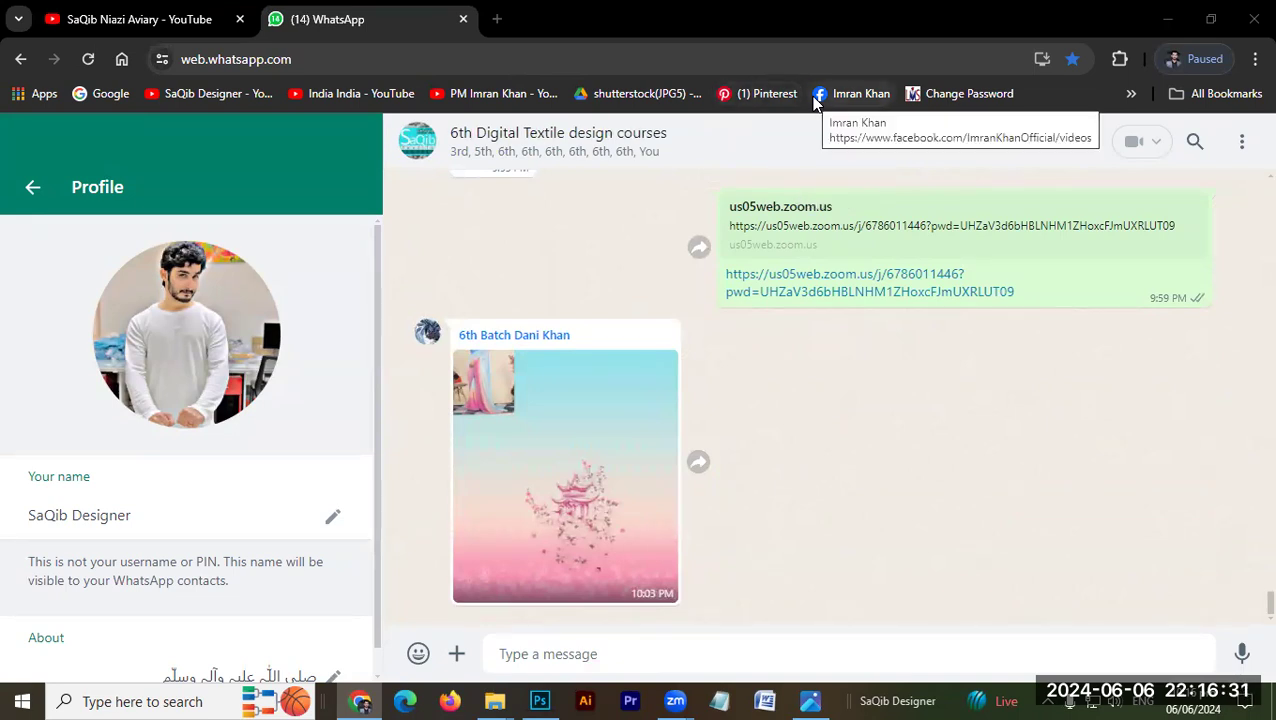
- Switch to the Photos viewer and browse back through the course slides from 11.jpg to the ShortKey for Textile Designing slide, 03.jpg
click(809, 697)
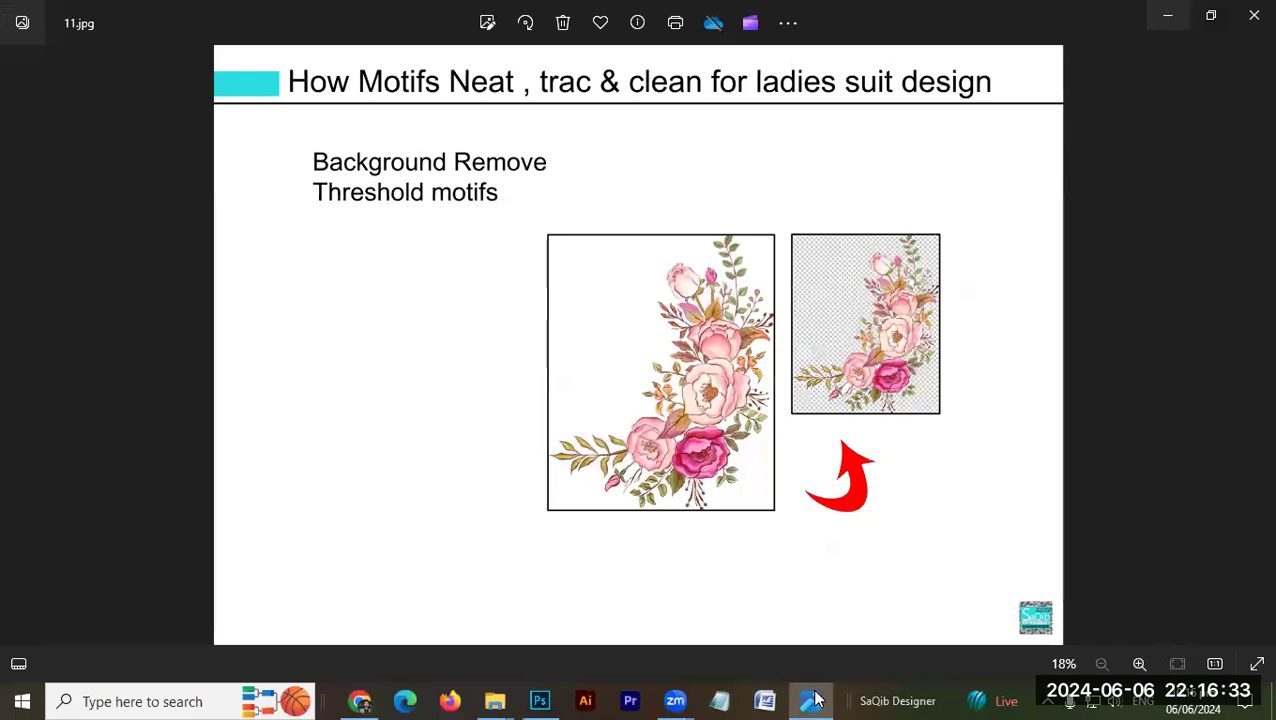
click(16, 365)
key(Left)
key(Left)
key(Left)
key(Left)
key(Left)
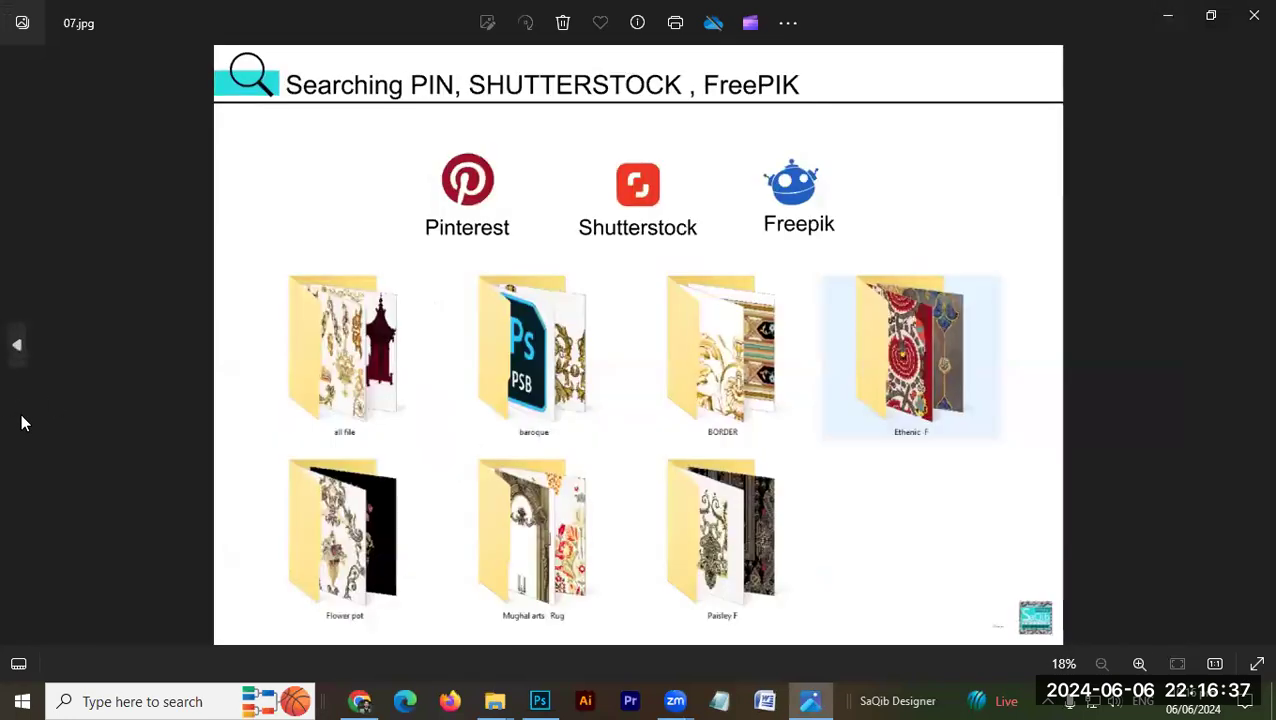
key(Left)
key(Left)
key(Left)
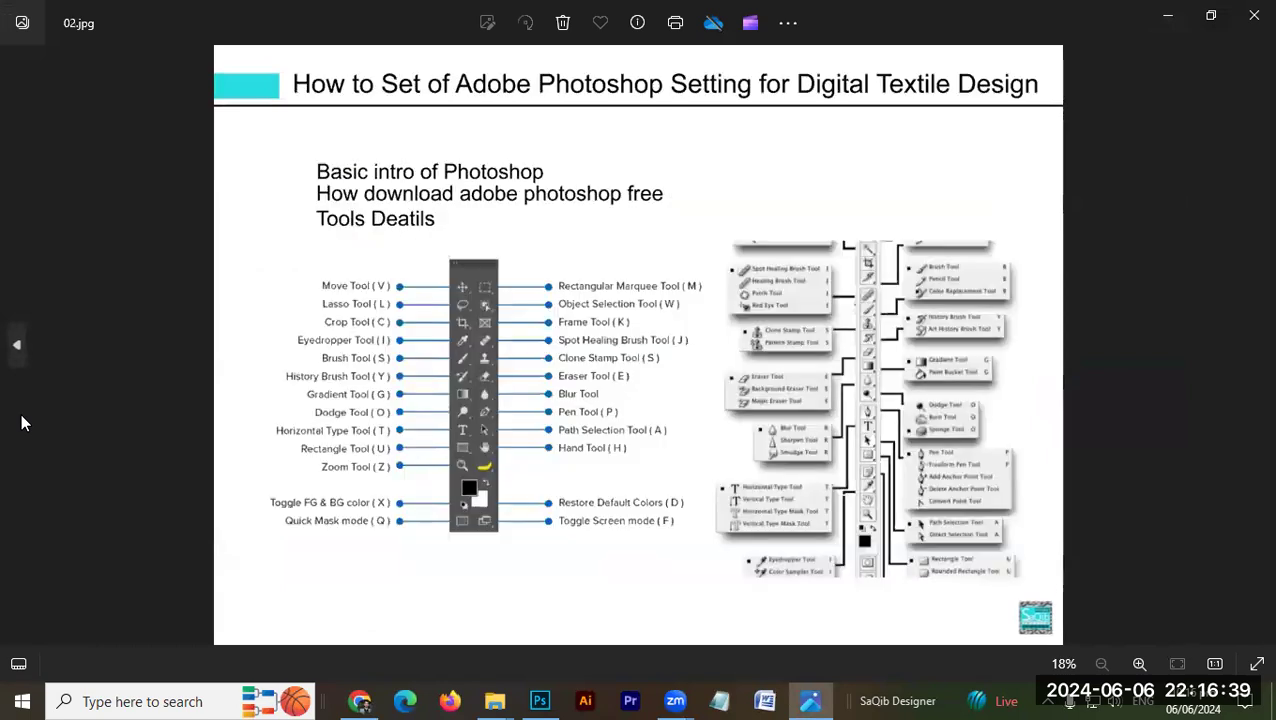
key(Right)
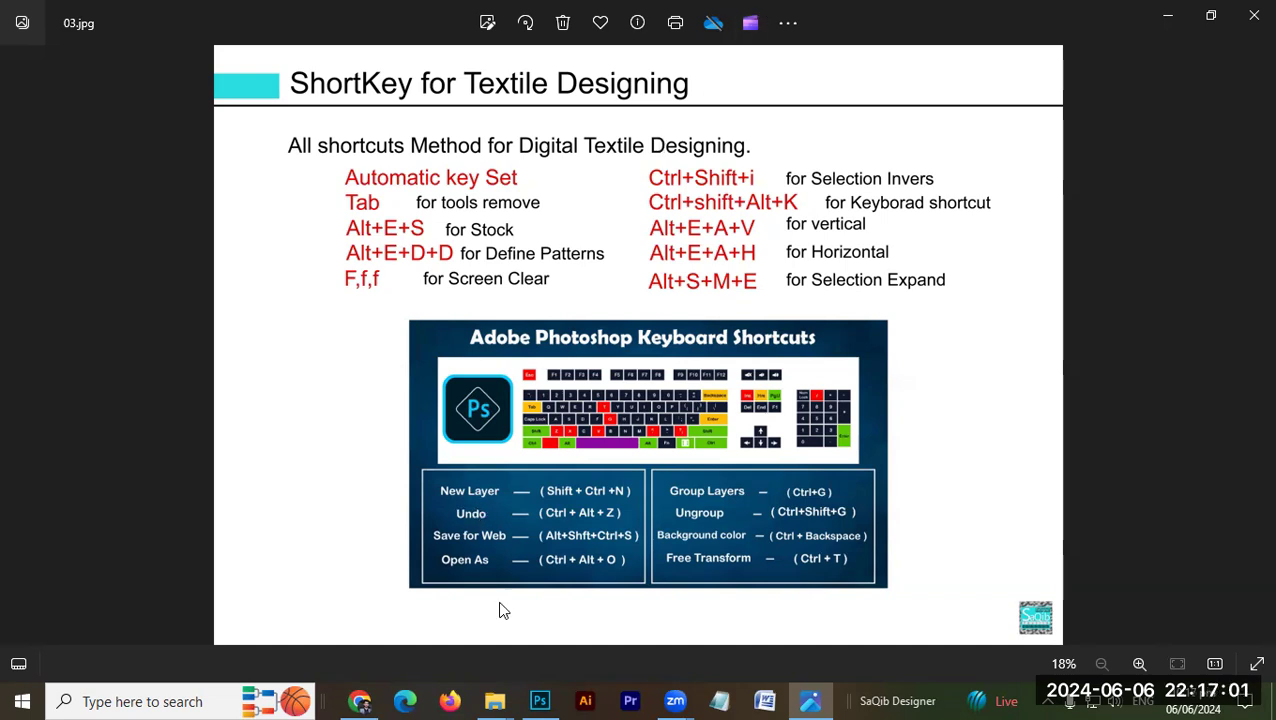
- Find the Color Theory subfolder within 09 Color Theory under Zoom Textile Classes > Classes in File Explorer, and return to the Photos slide
mouse_move(493, 699)
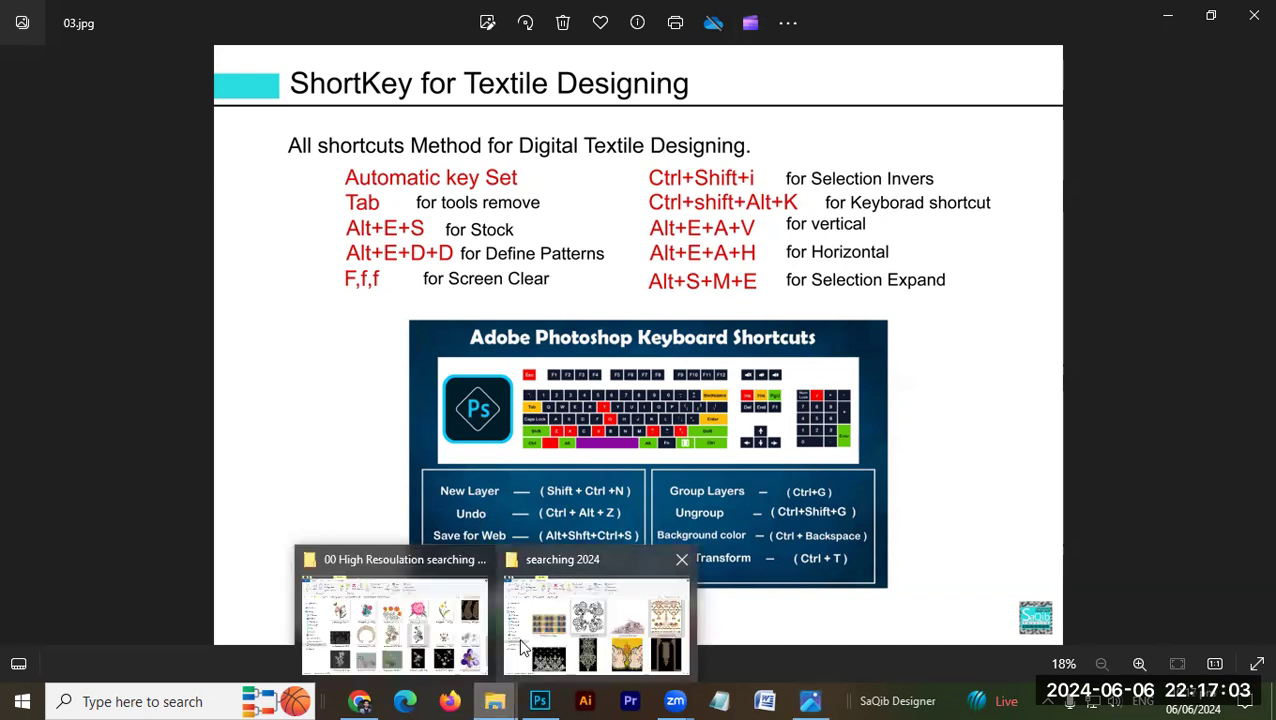
click(427, 626)
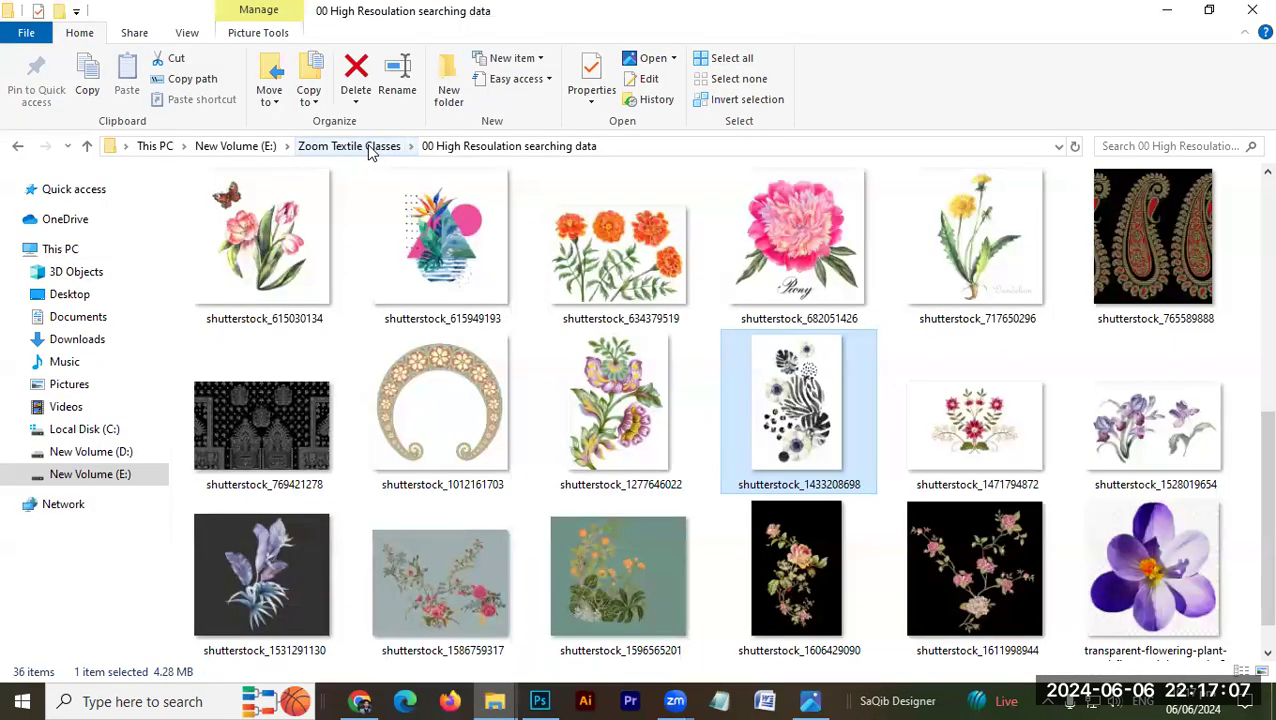
click(368, 148)
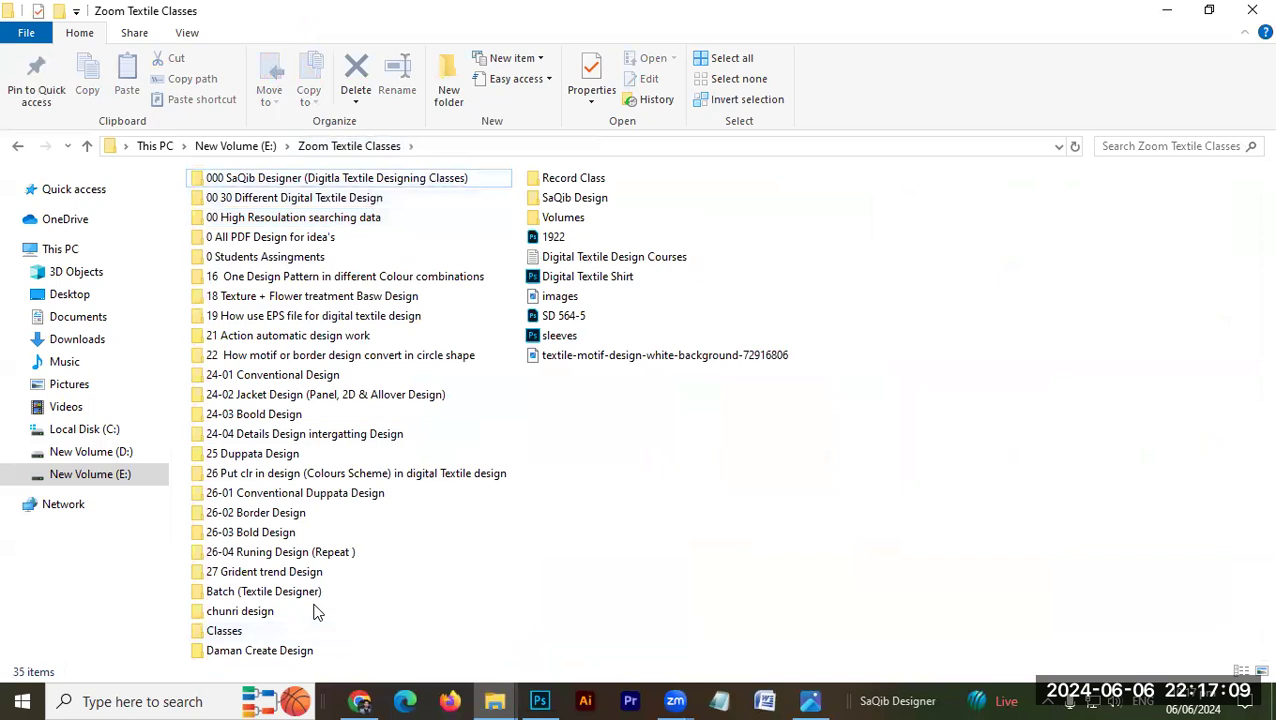
double_click(313, 625)
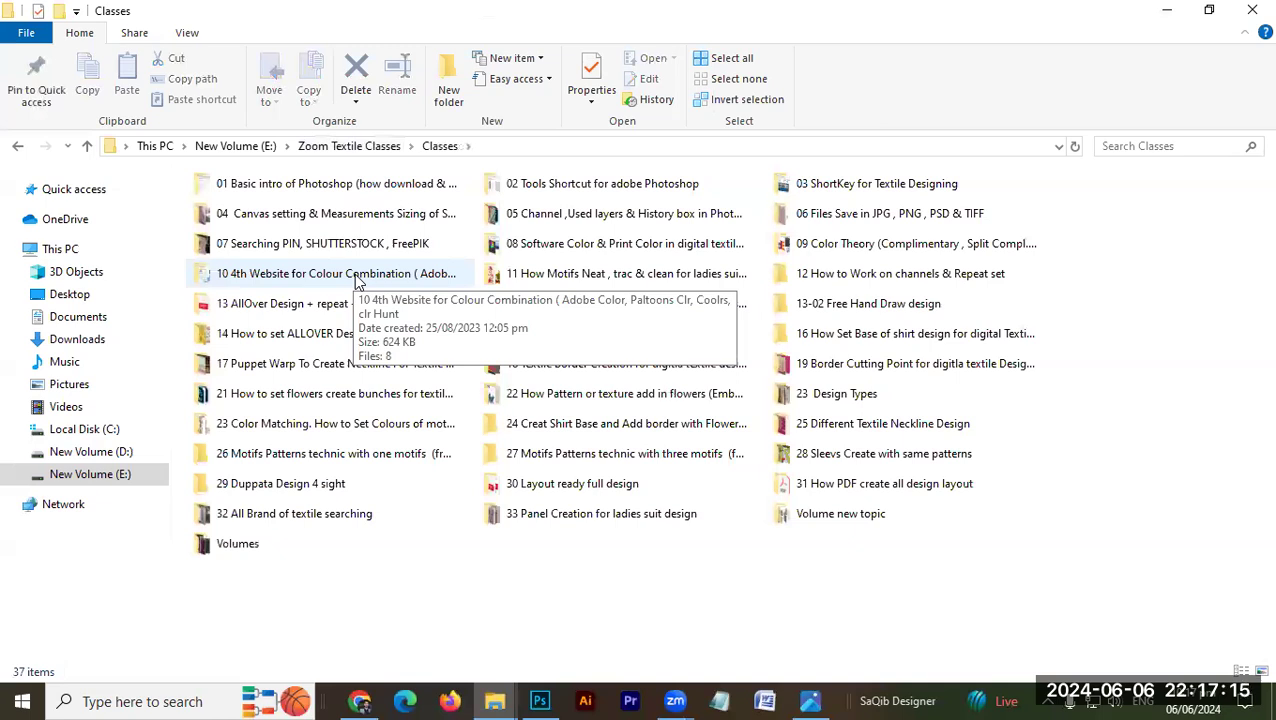
double_click(356, 277)
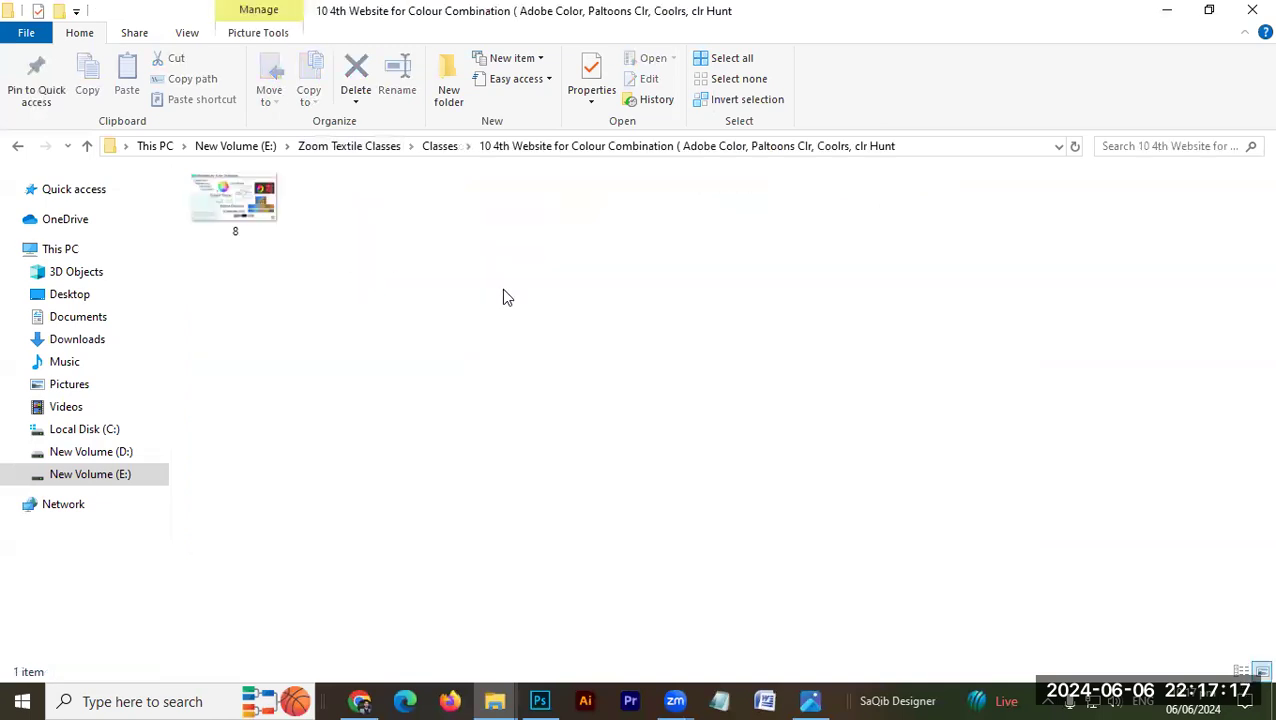
key(BackSpace)
double_click(928, 252)
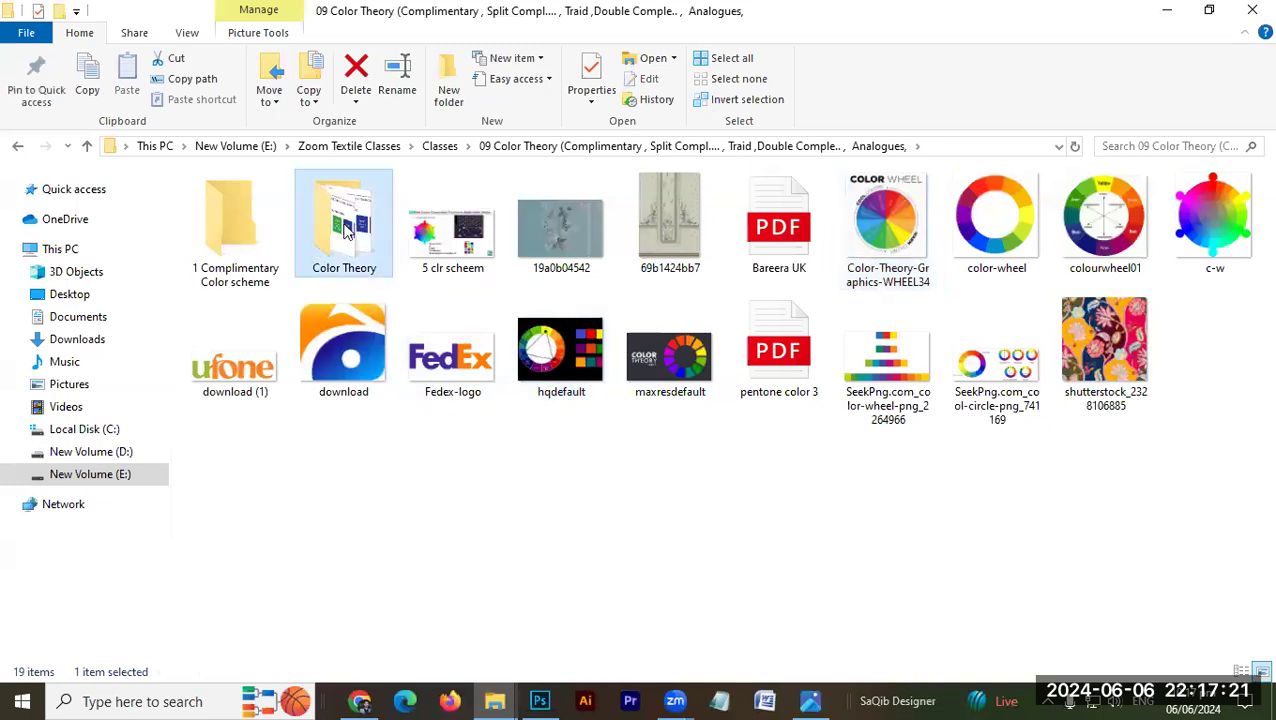
double_click(340, 242)
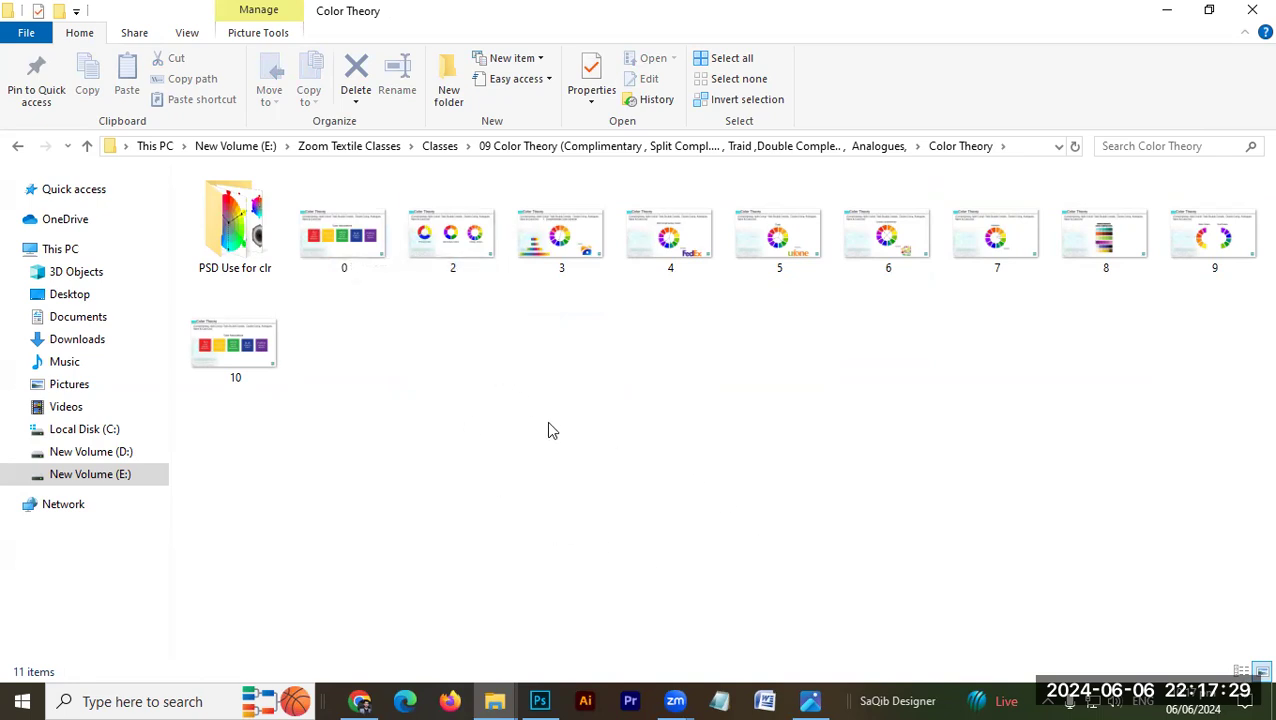
click(812, 700)
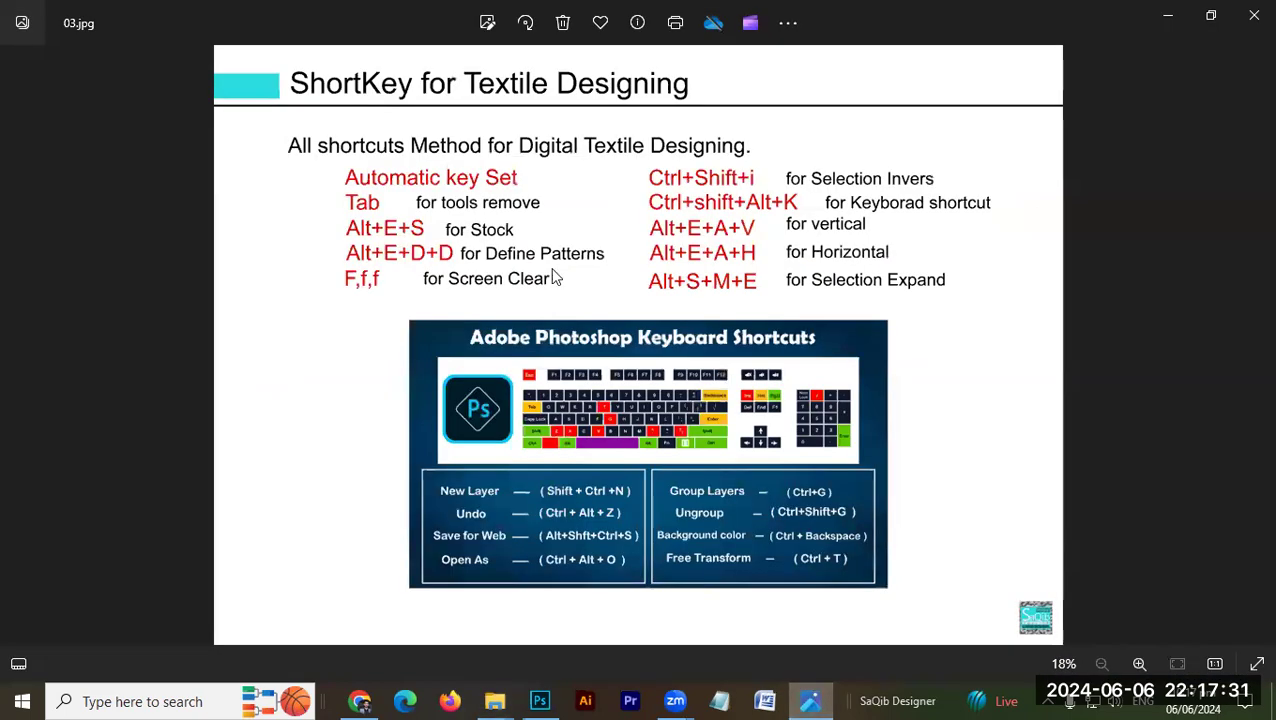